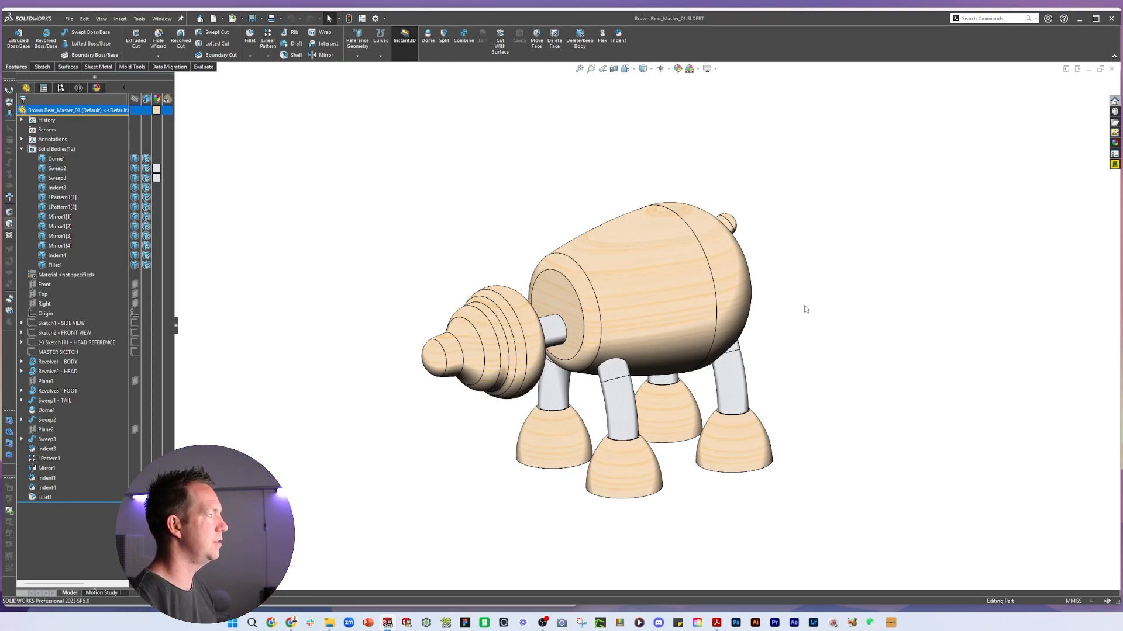
Orbit and zoom the bear model and highlight the tail's Dome1 solid body, then clear the selection
{"action": "middle_click_drag", "start_coordinate": [757, 411], "coordinate": [819, 406]}
{"action": "scroll", "coordinate": [794, 394], "scroll_direction": "down", "scroll_amount": 2}
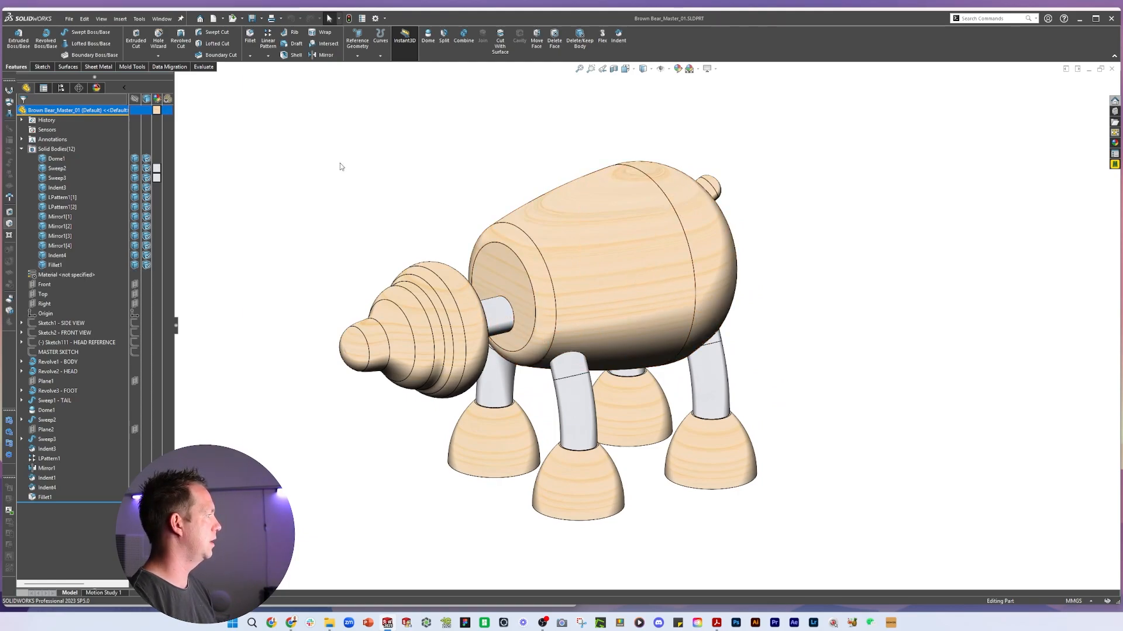
{"action": "left_click", "coordinate": [58, 159]}
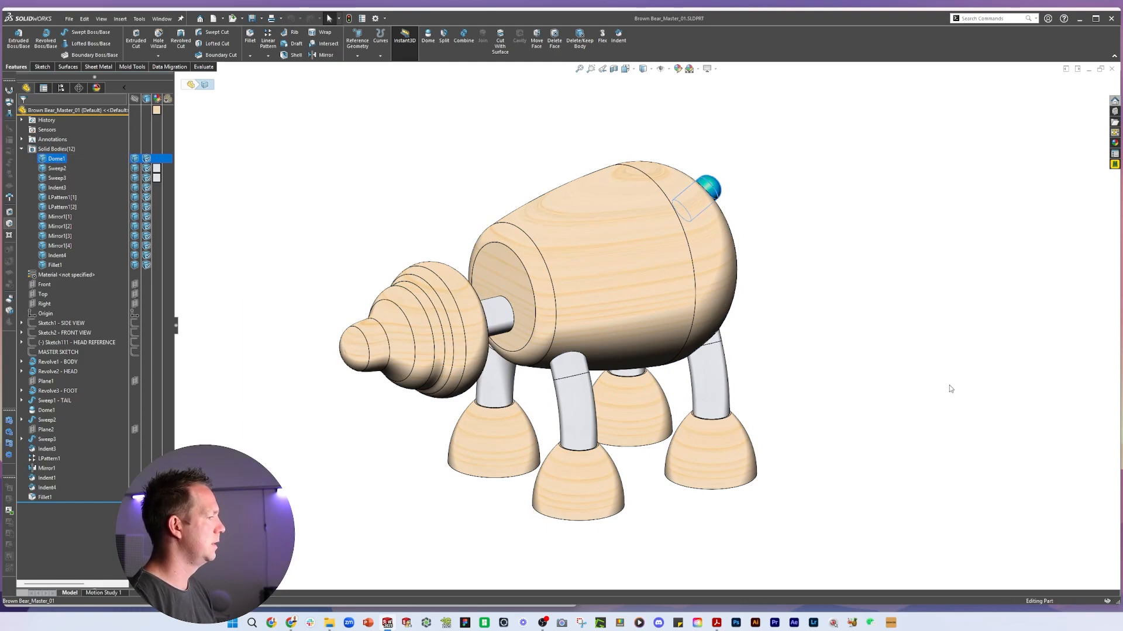
{"action": "left_click", "coordinate": [943, 347]}
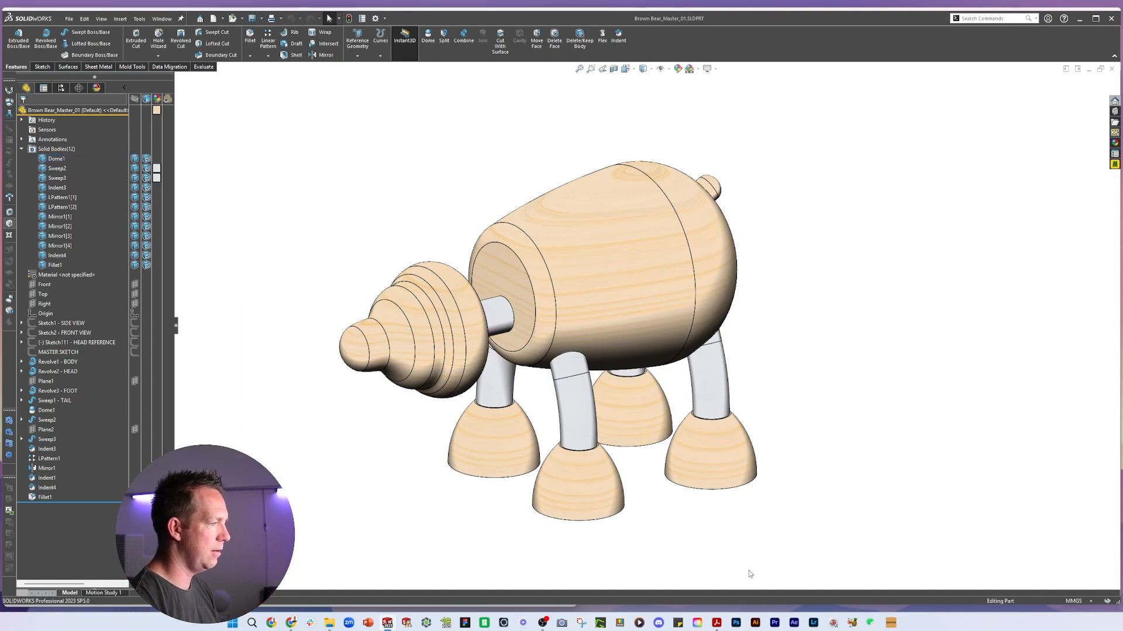
Bring the reference drawing PDF beside the model and page through its head and body drawings
{"action": "mouse_move", "coordinate": [718, 624]}
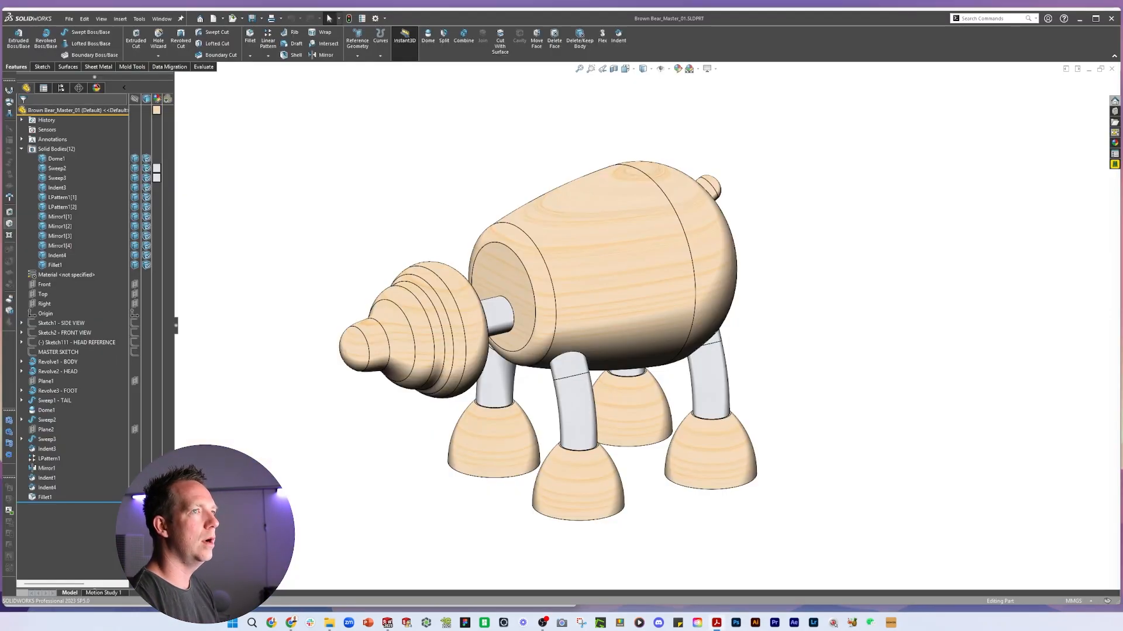
{"action": "left_click_drag", "start_coordinate": [1122, 49], "coordinate": [910, 21]}
{"action": "scroll", "coordinate": [883, 304], "scroll_direction": "down", "scroll_amount": 2}
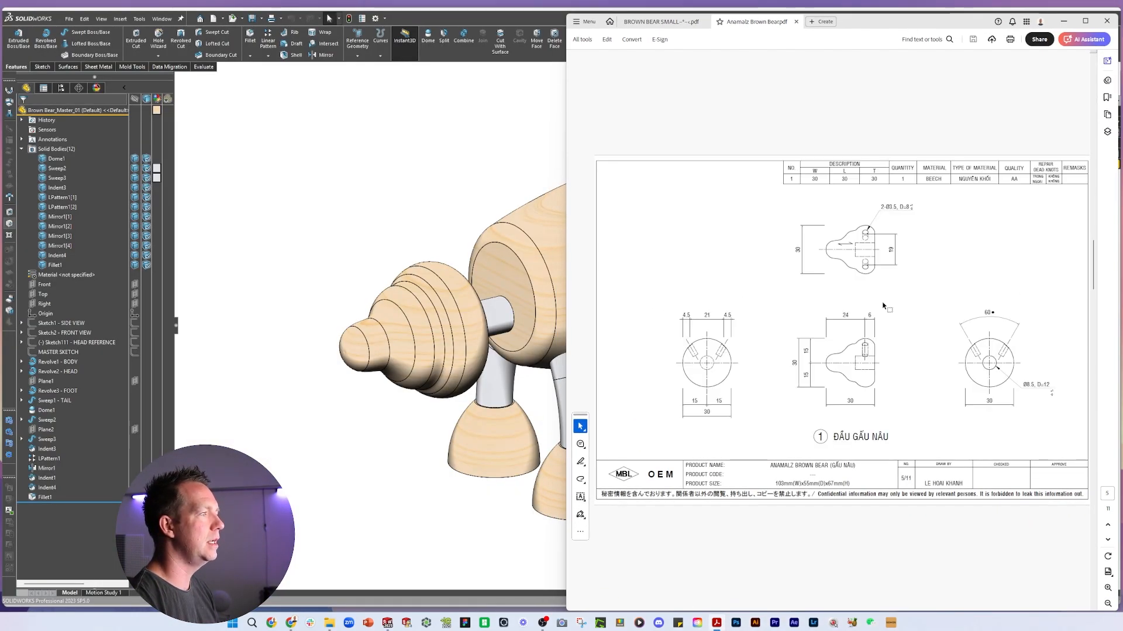
{"action": "scroll", "coordinate": [882, 304], "scroll_direction": "up", "scroll_amount": 2}
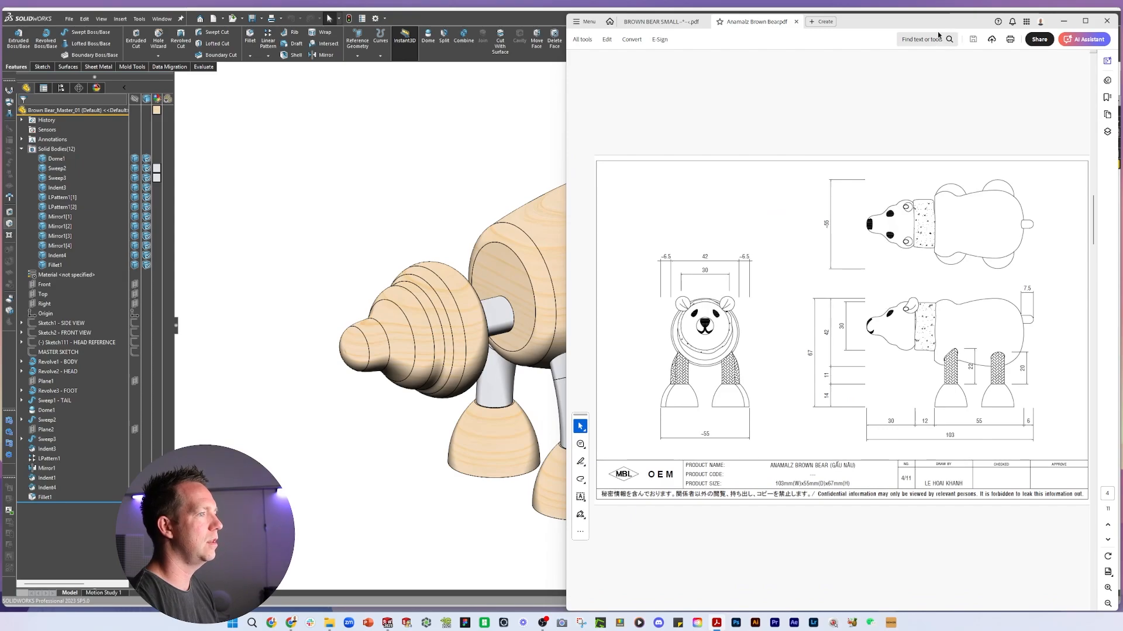
{"action": "left_click_drag", "start_coordinate": [944, 27], "coordinate": [0, 28]}
Switch to a side view and open the MASTER SKETCH for editing
{"action": "left_click", "coordinate": [444, 201]}
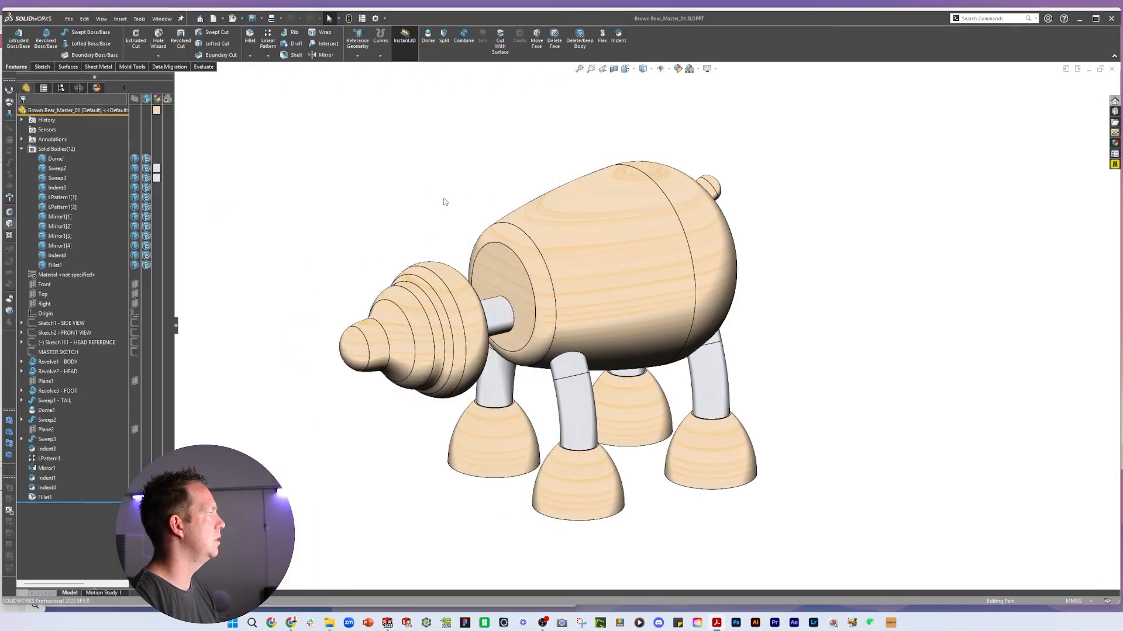
{"action": "key", "text": "space"}
{"action": "left_click", "coordinate": [485, 241]}
{"action": "left_click", "coordinate": [64, 352]}
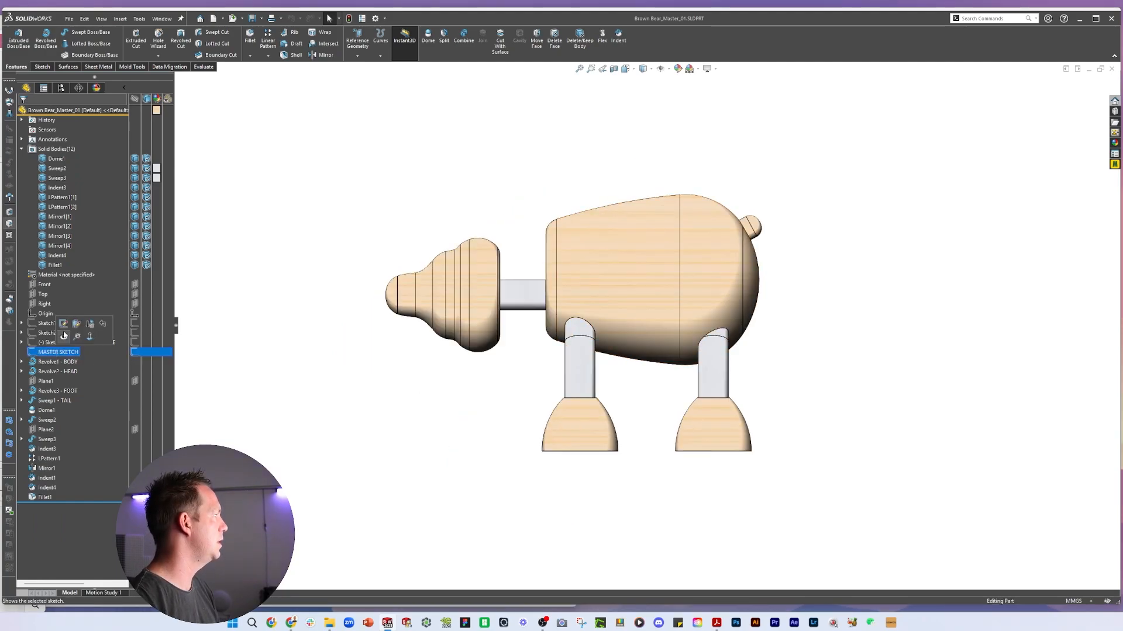
{"action": "left_click", "coordinate": [69, 324]}
Review the tail and foot details on the reference drawing PDF
{"action": "left_click", "coordinate": [0, 216]}
{"action": "left_click_drag", "start_coordinate": [0, 21], "coordinate": [362, 9]}
{"action": "scroll", "coordinate": [265, 218], "scroll_direction": "down", "scroll_amount": 3}
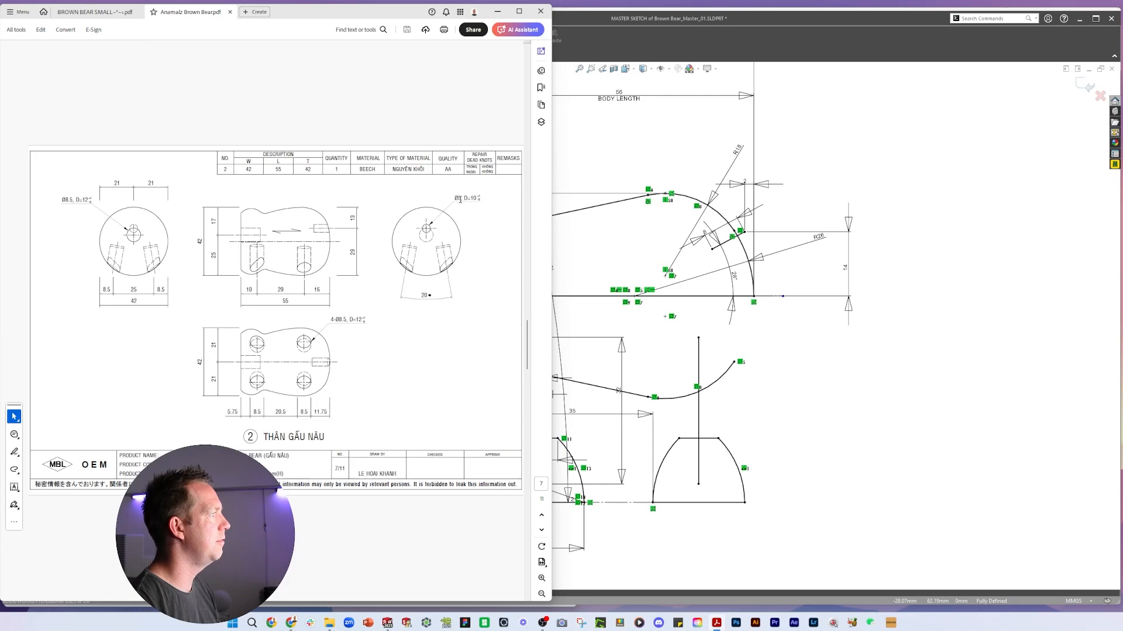
{"action": "scroll", "coordinate": [456, 216], "scroll_direction": "down", "scroll_amount": 2}
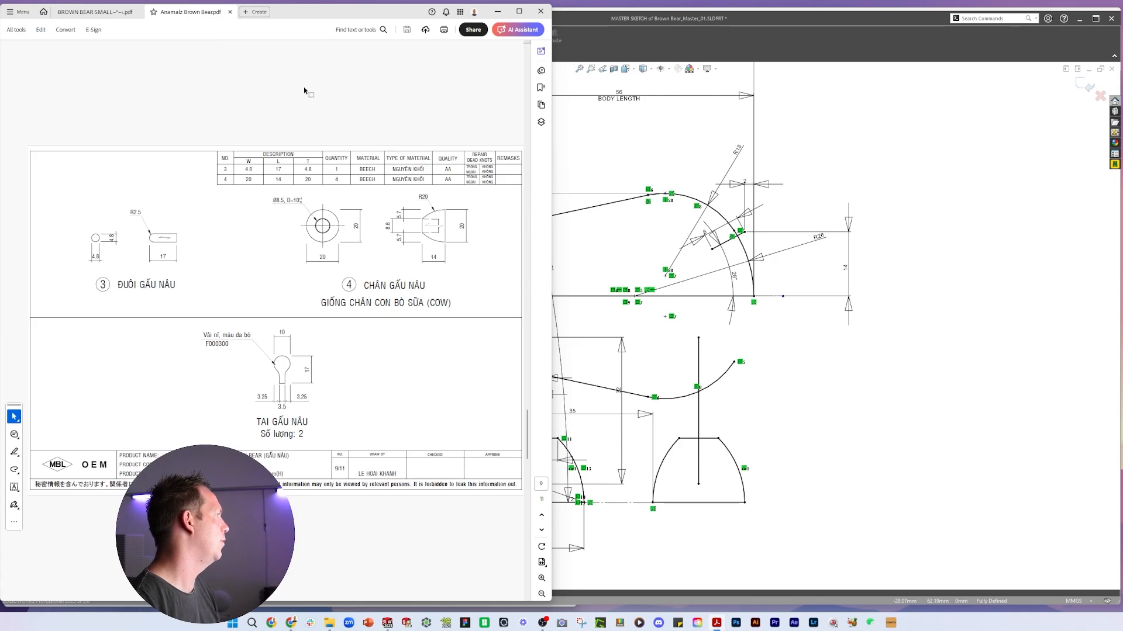
{"action": "mouse_move", "coordinate": [345, 15]}
{"action": "left_mouse_down"}
{"action": "mouse_move", "coordinate": [0, 41]}
{"action": "mouse_move", "coordinate": [0, 19]}
{"action": "left_mouse_up"}
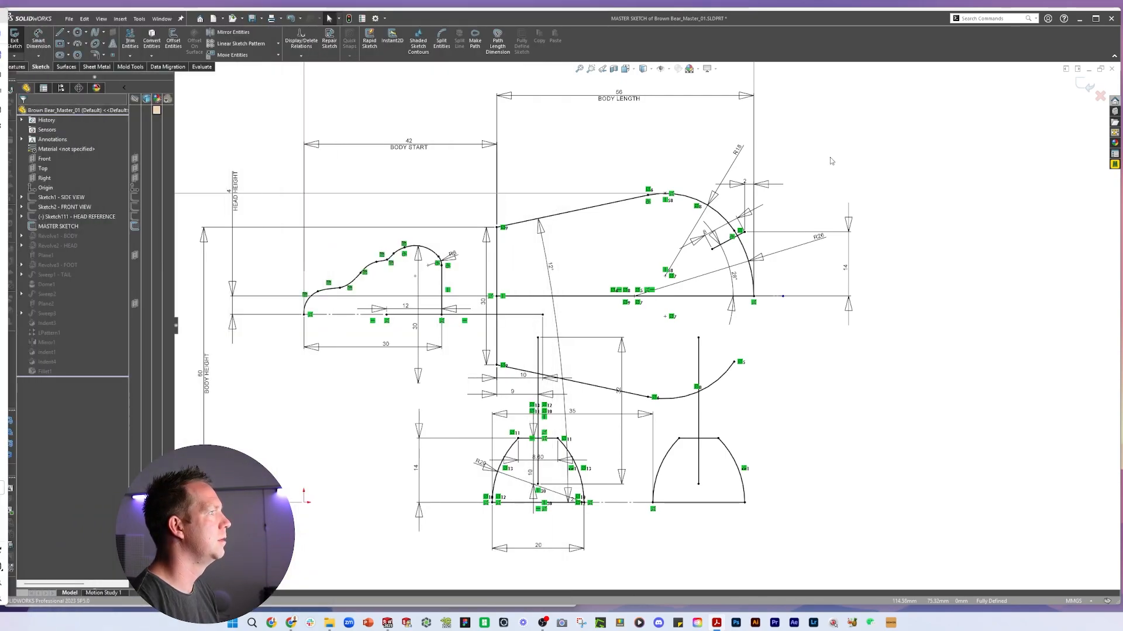
Set the tail length dimension in the master sketch to 14.5 mm
{"action": "scroll", "coordinate": [778, 246], "scroll_direction": "down", "scroll_amount": 4}
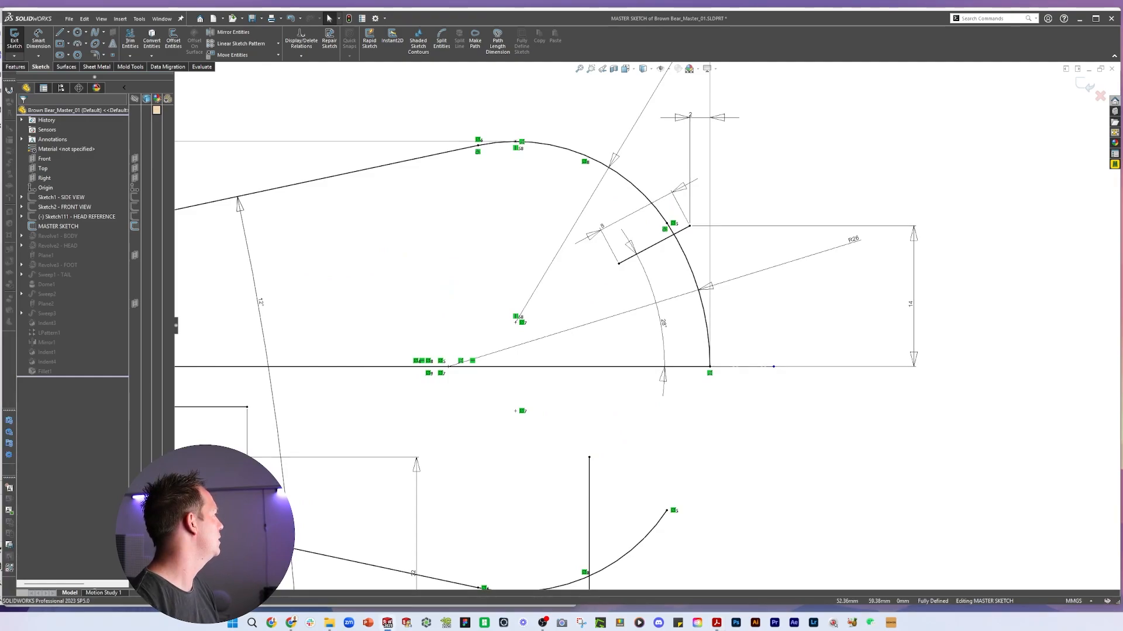
{"action": "left_click_drag", "start_coordinate": [0, 21], "coordinate": [400, 21]}
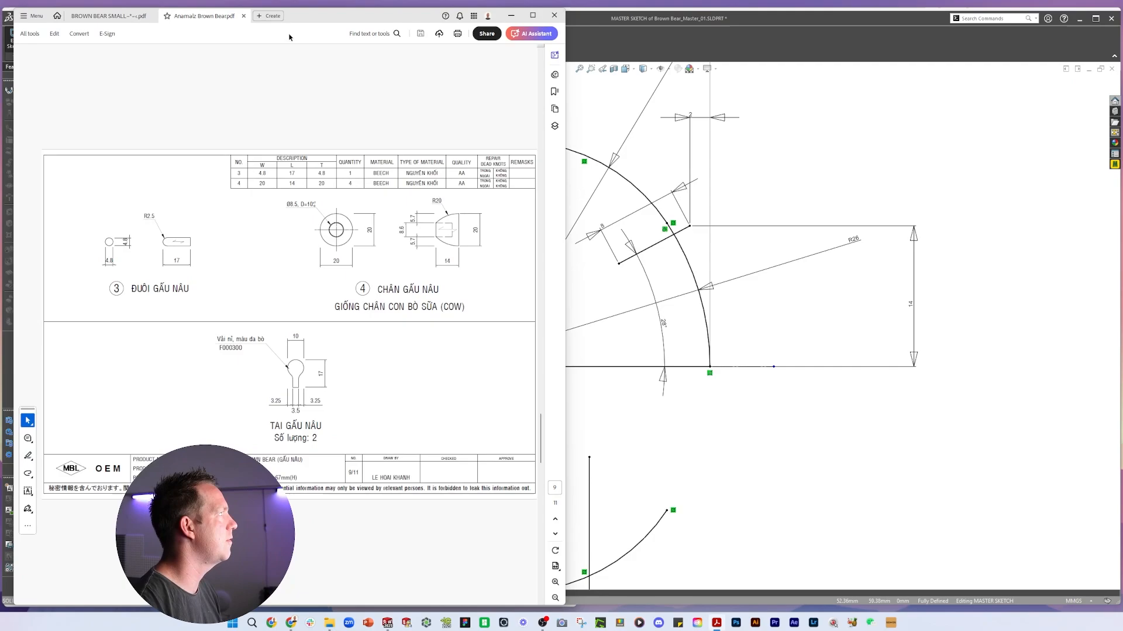
{"action": "left_click_drag", "start_coordinate": [306, 18], "coordinate": [0, 38]}
{"action": "double_click", "coordinate": [601, 230]}
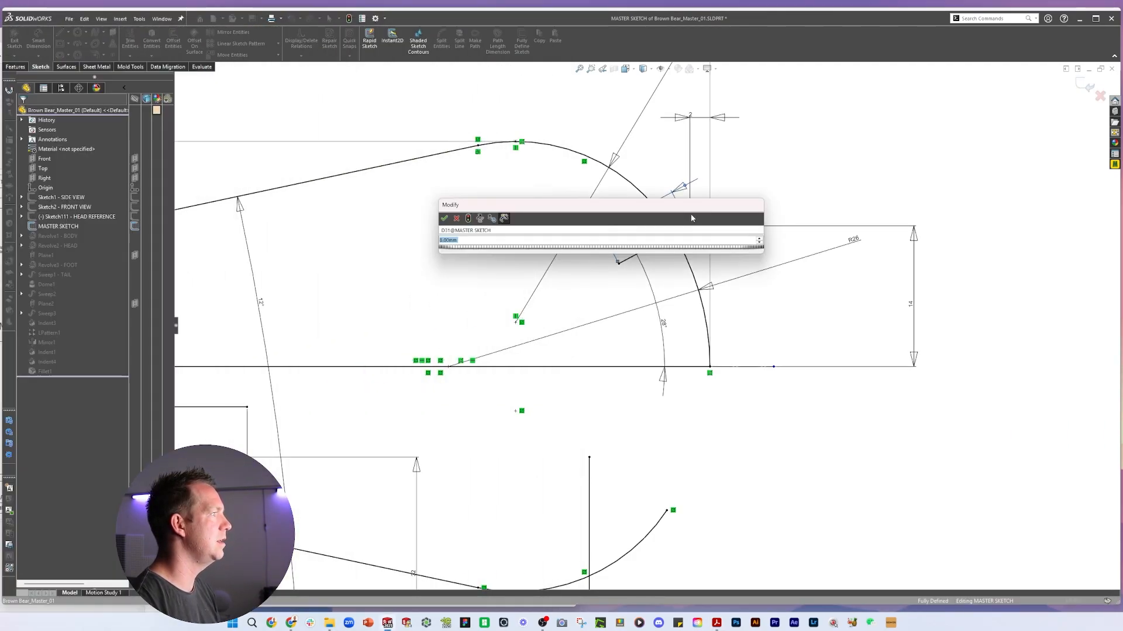
{"action": "type", "text": "14.5"}
{"action": "key", "text": "Return"}
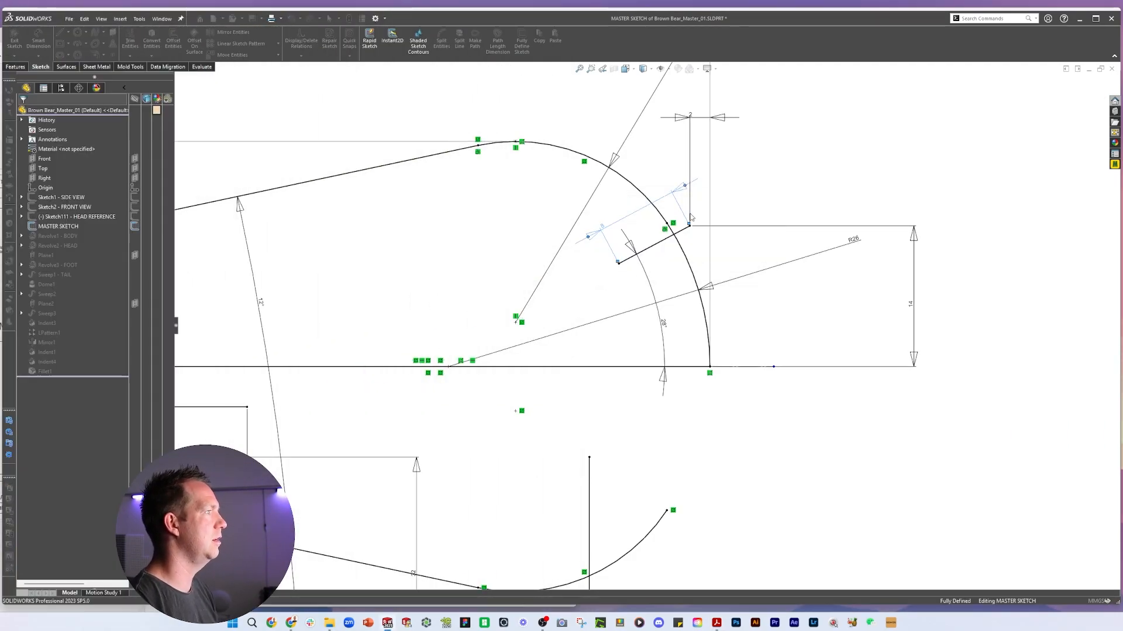
Show the side-view reference picture sketch behind the master sketch and zoom to the tail
{"action": "scroll", "coordinate": [617, 296], "scroll_direction": "up", "scroll_amount": 5}
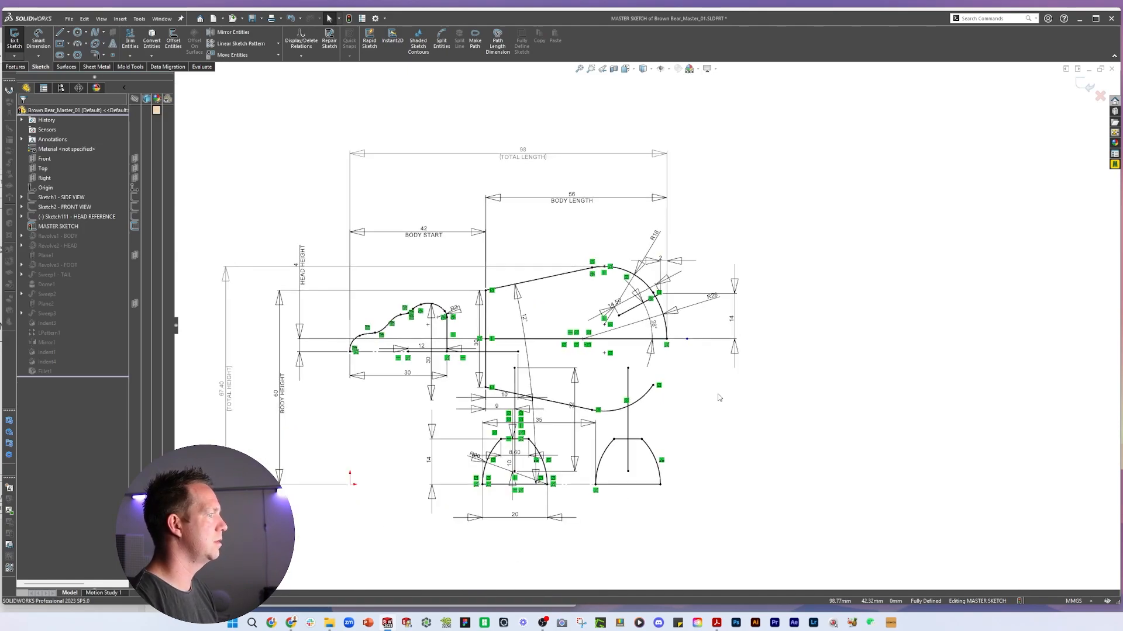
{"action": "left_click", "coordinate": [54, 207]}
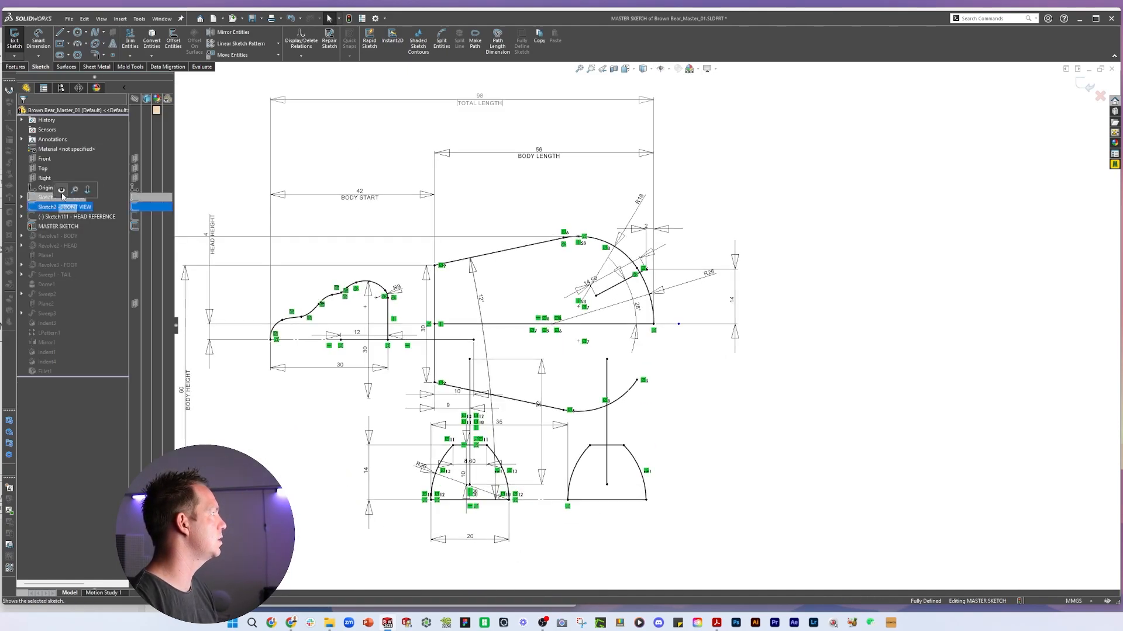
{"action": "left_click", "coordinate": [63, 196]}
{"action": "scroll", "coordinate": [672, 310], "scroll_direction": "down", "scroll_amount": 2}
{"action": "scroll", "coordinate": [673, 310], "scroll_direction": "down", "scroll_amount": 1}
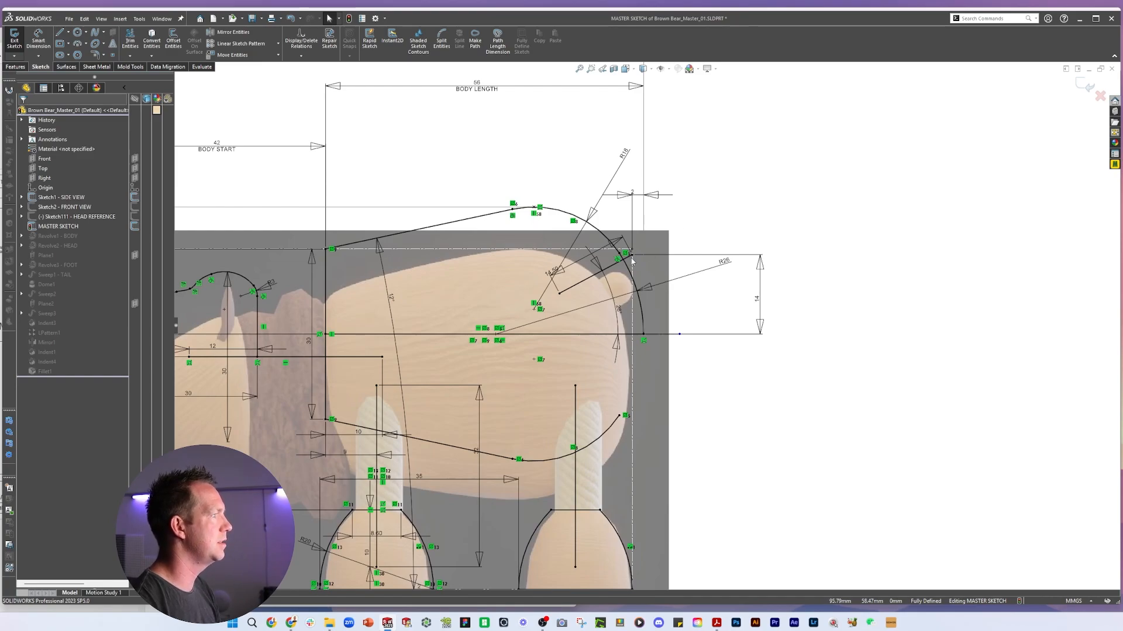
{"action": "scroll", "coordinate": [695, 291], "scroll_direction": "down", "scroll_amount": 1}
Inspect the tail's horizontal dimension against the drawing and exit the master sketch
{"action": "left_click", "coordinate": [643, 184]}
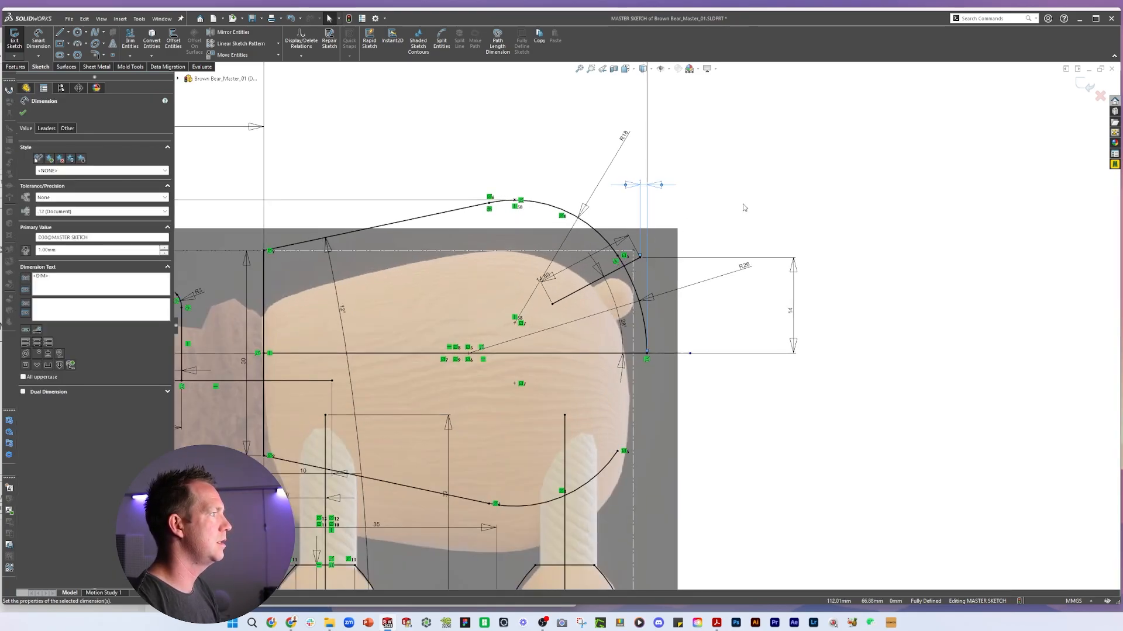
{"action": "key", "text": "Escape"}
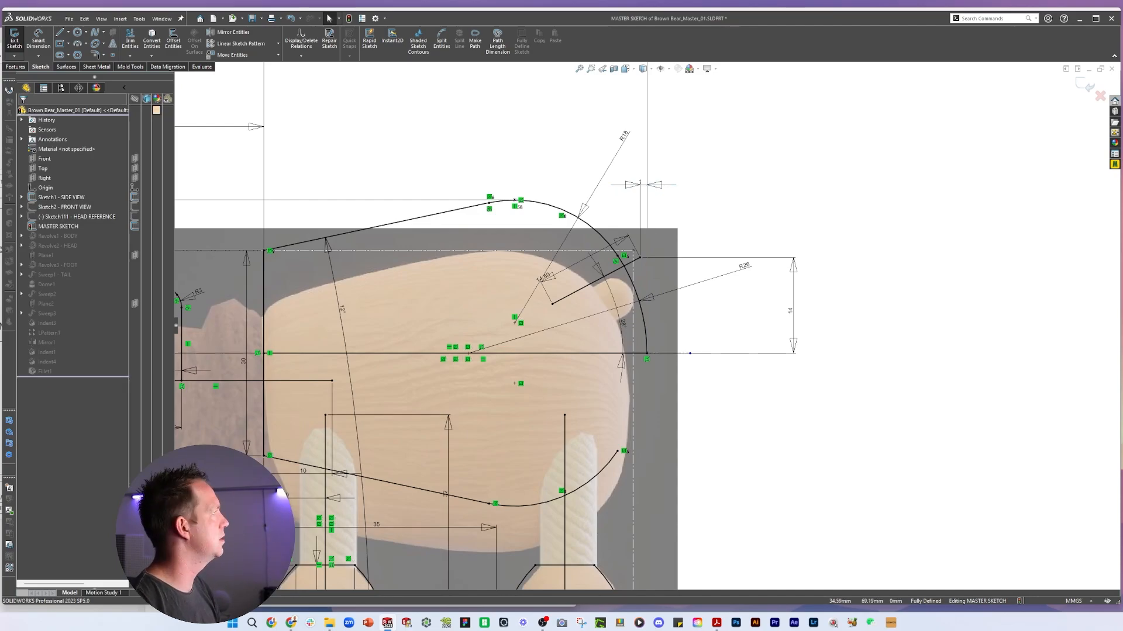
{"action": "left_click_drag", "start_coordinate": [0, 45], "coordinate": [496, 46]}
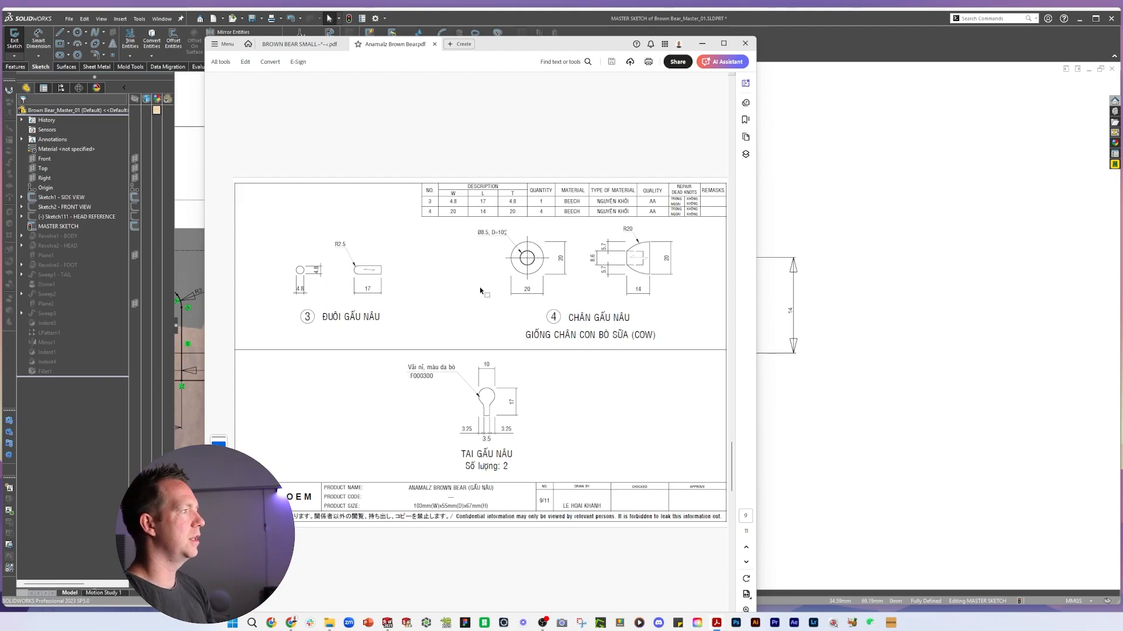
{"action": "left_click_drag", "start_coordinate": [565, 45], "coordinate": [0, 52]}
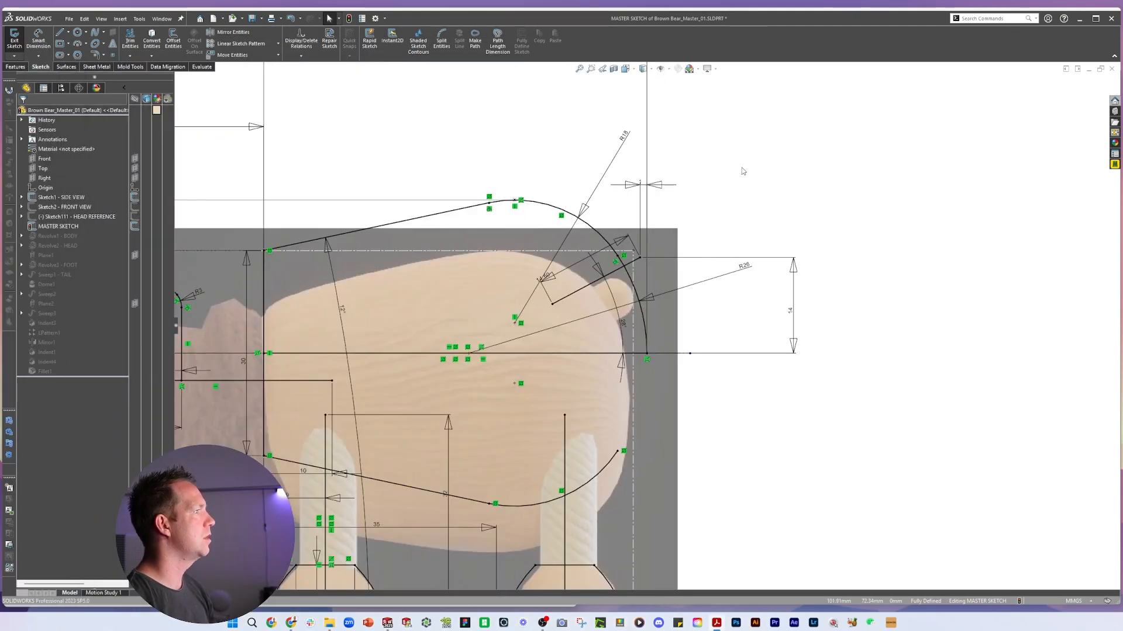
{"action": "left_click", "coordinate": [1083, 95]}
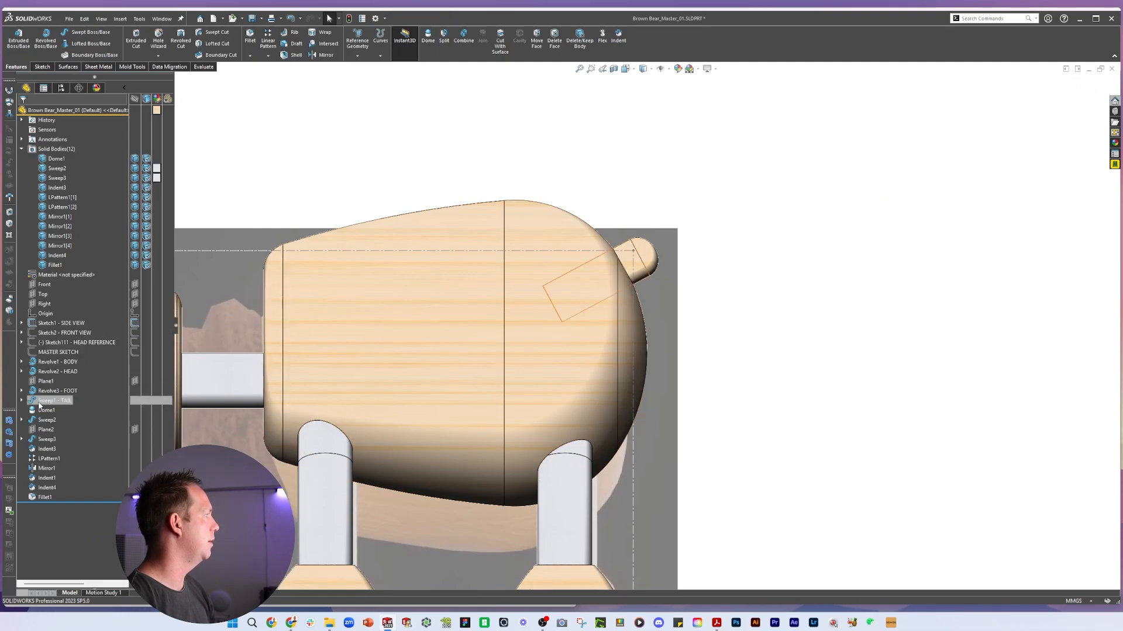
Open the Sweep1 - TAIL feature definition to check its profile and path, then close it
{"action": "left_click", "coordinate": [21, 400]}
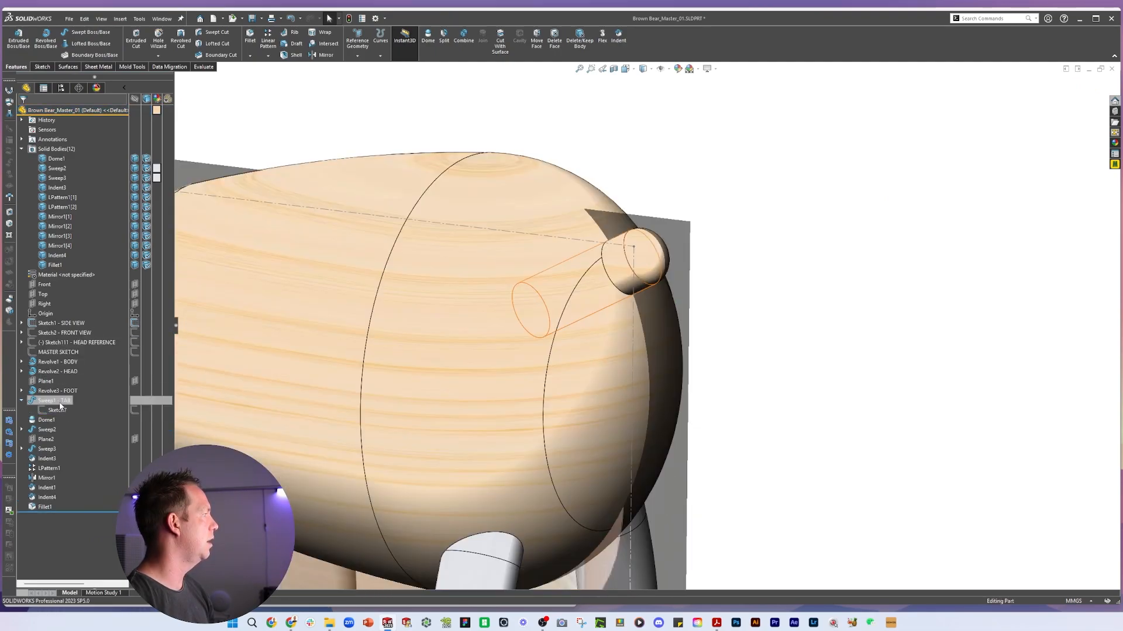
{"action": "left_click", "coordinate": [60, 402]}
{"action": "left_click", "coordinate": [74, 379]}
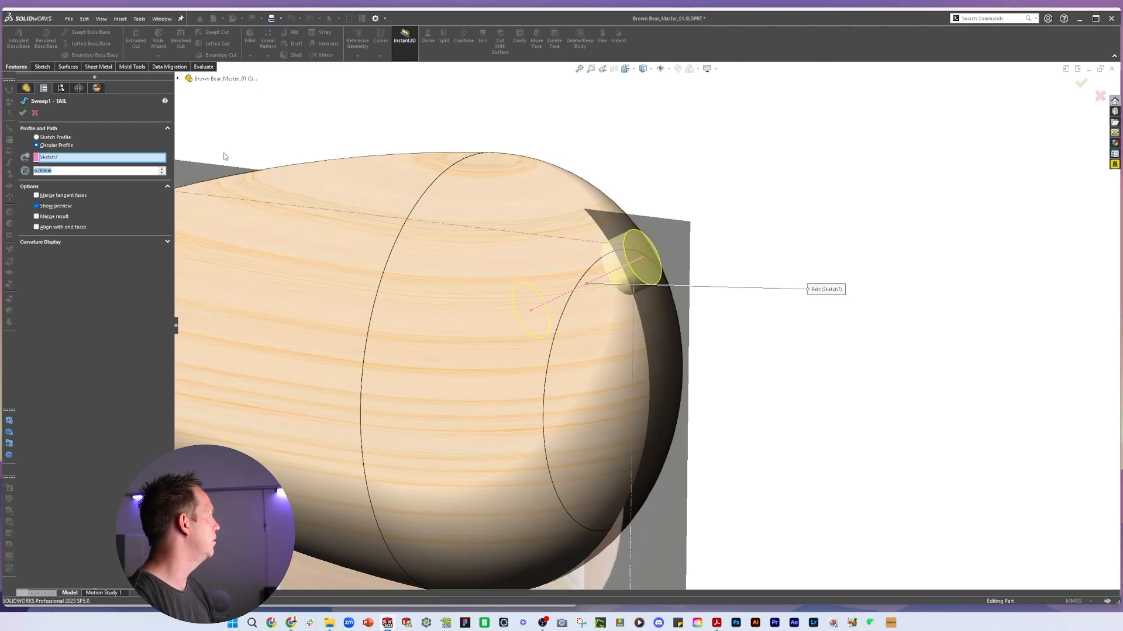
{"action": "left_click", "coordinate": [23, 112]}
Inspect the tail's Dome1 and Indent features by selecting them and orbiting around the tail
{"action": "left_click", "coordinate": [47, 411]}
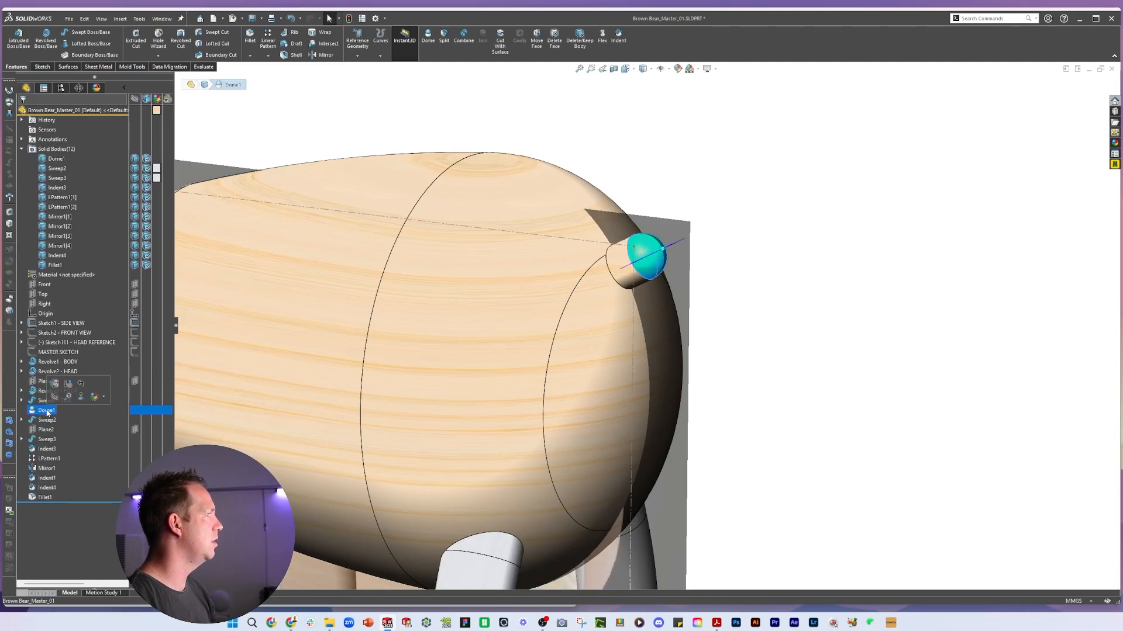
{"action": "scroll", "coordinate": [694, 358], "scroll_direction": "down", "scroll_amount": 5}
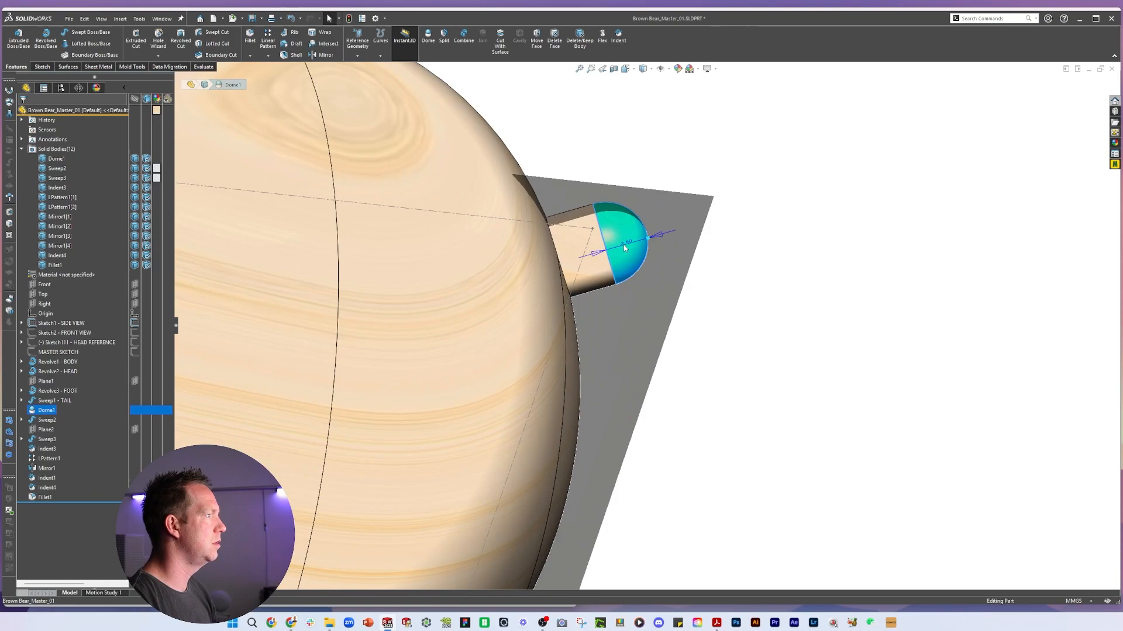
{"action": "middle_click_drag", "start_coordinate": [625, 247], "coordinate": [642, 313]}
{"action": "key", "text": "Escape"}
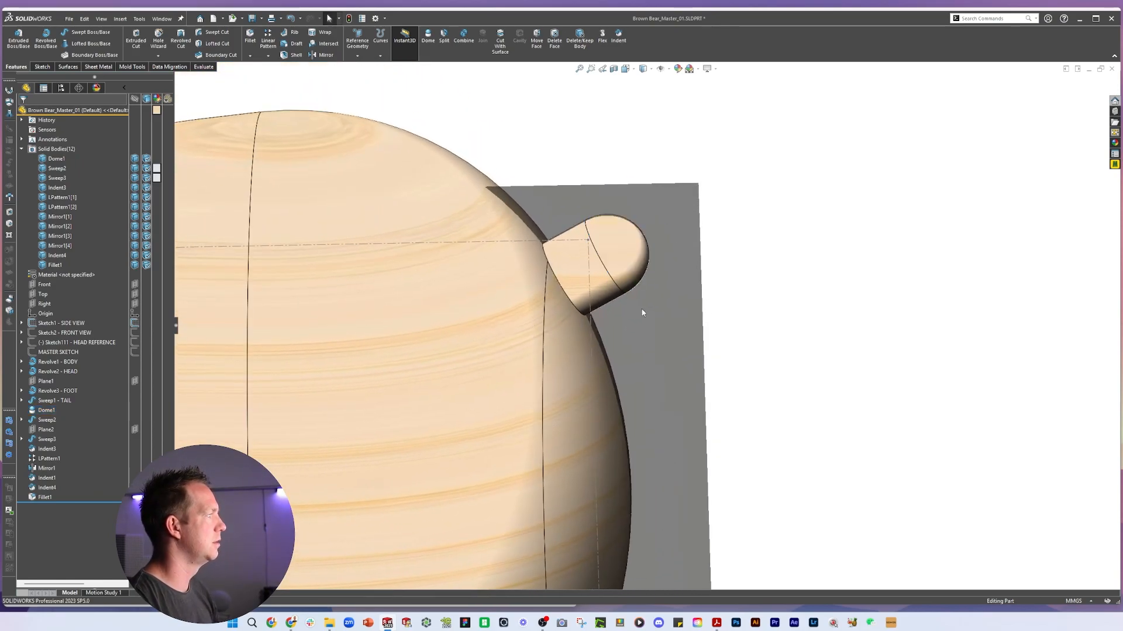
{"action": "left_click", "coordinate": [47, 449]}
{"action": "key", "text": "Down"}
{"action": "key", "text": "Down"}
{"action": "key", "text": "Down"}
{"action": "middle_click_drag", "start_coordinate": [646, 270], "coordinate": [719, 345]}
{"action": "key", "text": "Escape"}
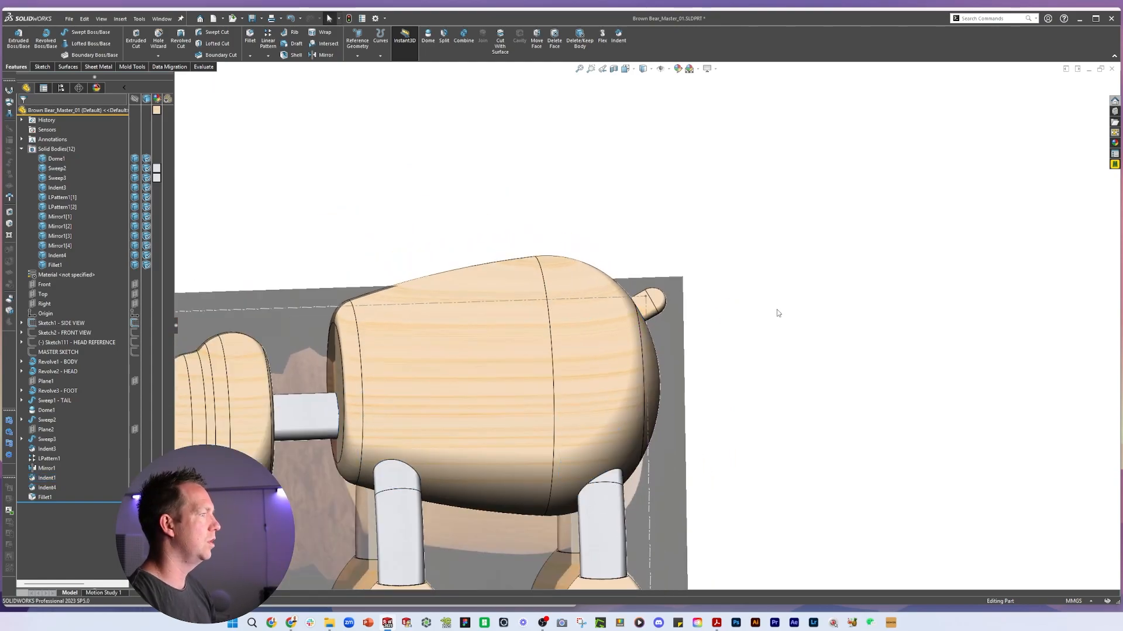
{"action": "scroll", "coordinate": [690, 387], "scroll_direction": "up", "scroll_amount": 5}
{"action": "scroll", "coordinate": [690, 387], "scroll_direction": "down", "scroll_amount": 2}
Return to the front view and hide the side-view reference picture sketch
{"action": "key", "text": "s"}
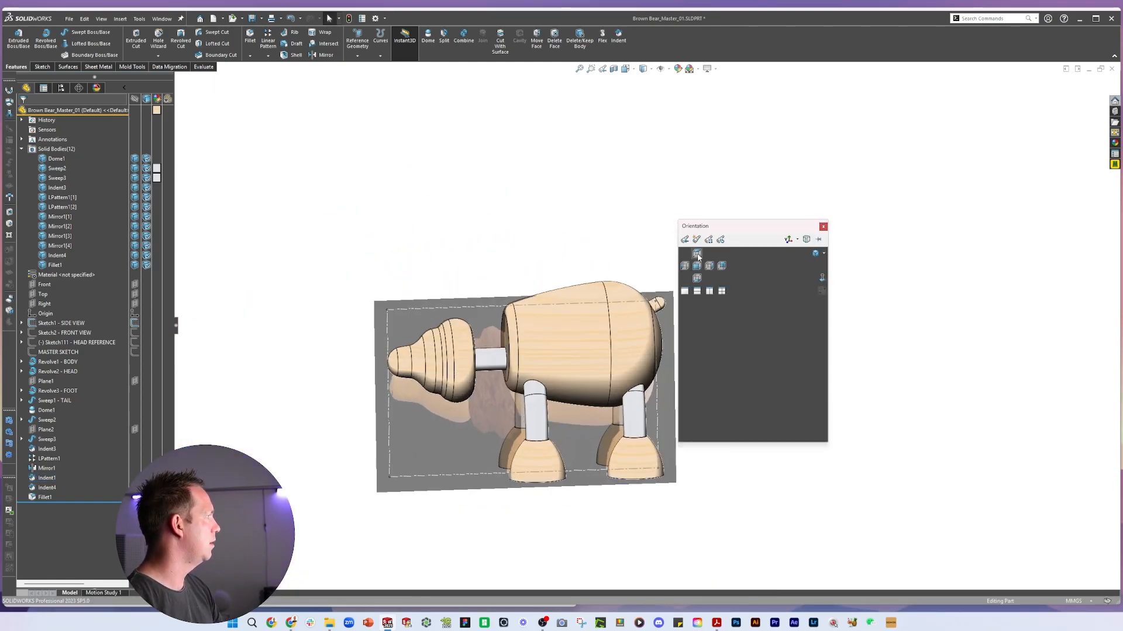
{"action": "key", "text": "Escape"}
{"action": "key", "text": "ctrl+1"}
{"action": "key", "text": "ctrl+4"}
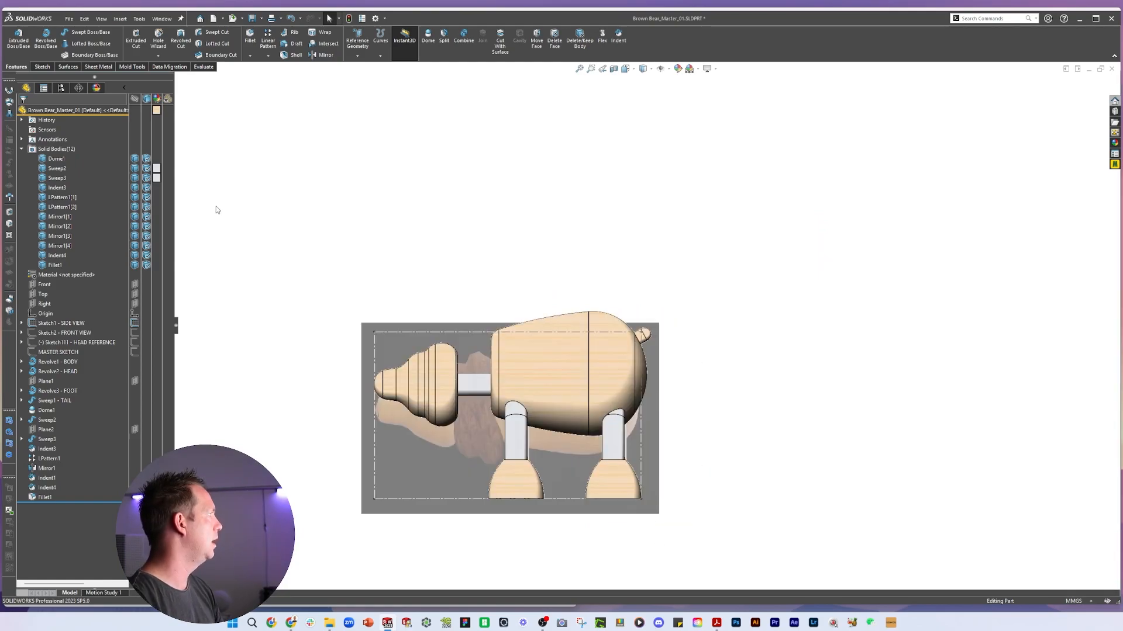
{"action": "left_click", "coordinate": [66, 323]}
{"action": "left_click", "coordinate": [65, 316]}
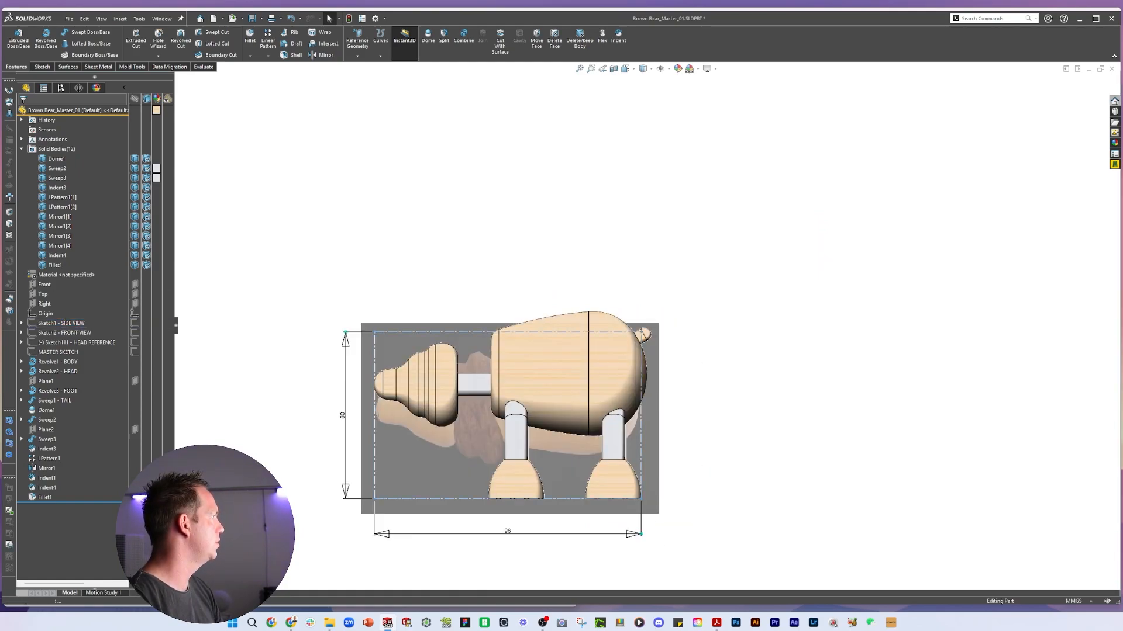
Rename the Dome1 solid body as BROWN BEAR TAIL
{"action": "scroll", "coordinate": [526, 438], "scroll_direction": "down", "scroll_amount": 4}
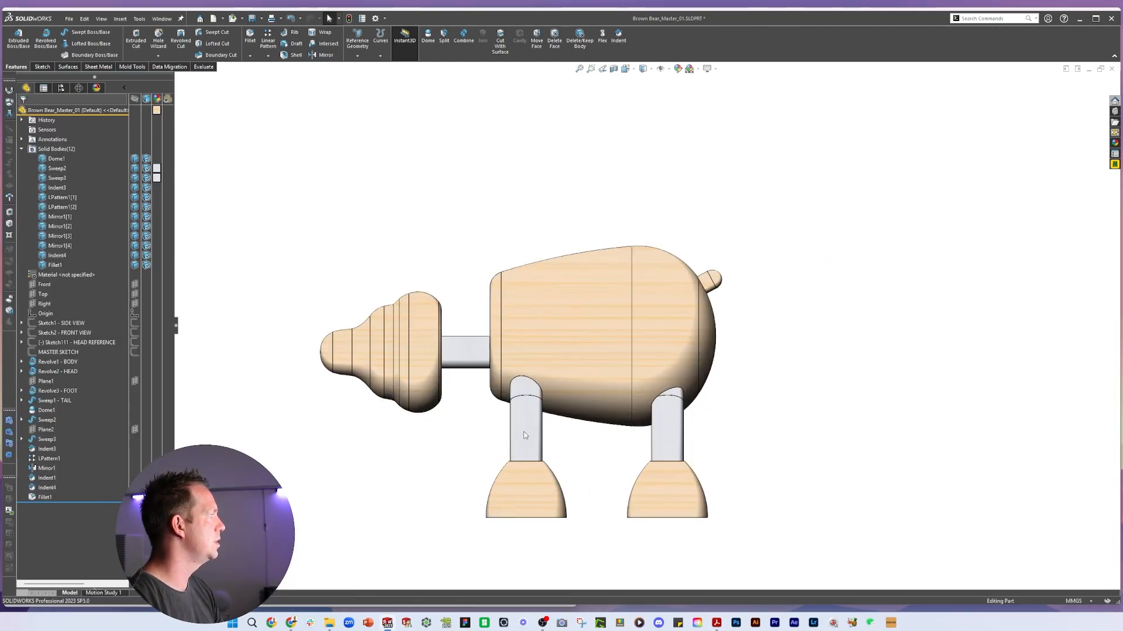
{"action": "scroll", "coordinate": [456, 368], "scroll_direction": "up", "scroll_amount": 4}
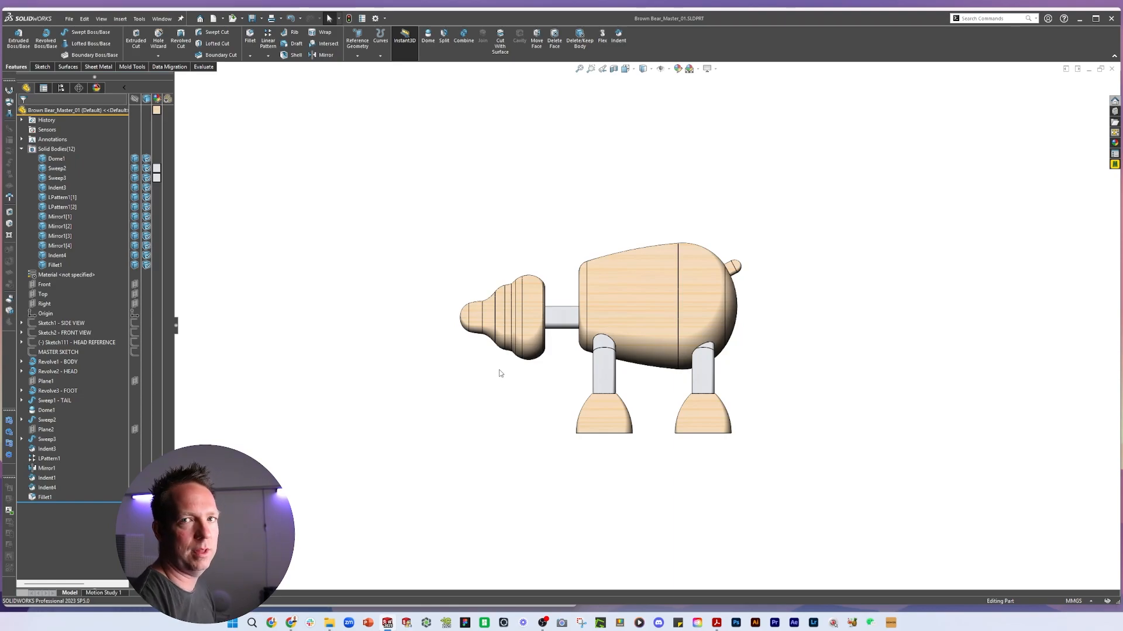
{"action": "left_click", "coordinate": [57, 159]}
{"action": "middle_click_drag", "start_coordinate": [827, 319], "coordinate": [884, 344]}
{"action": "key", "text": "F2"}
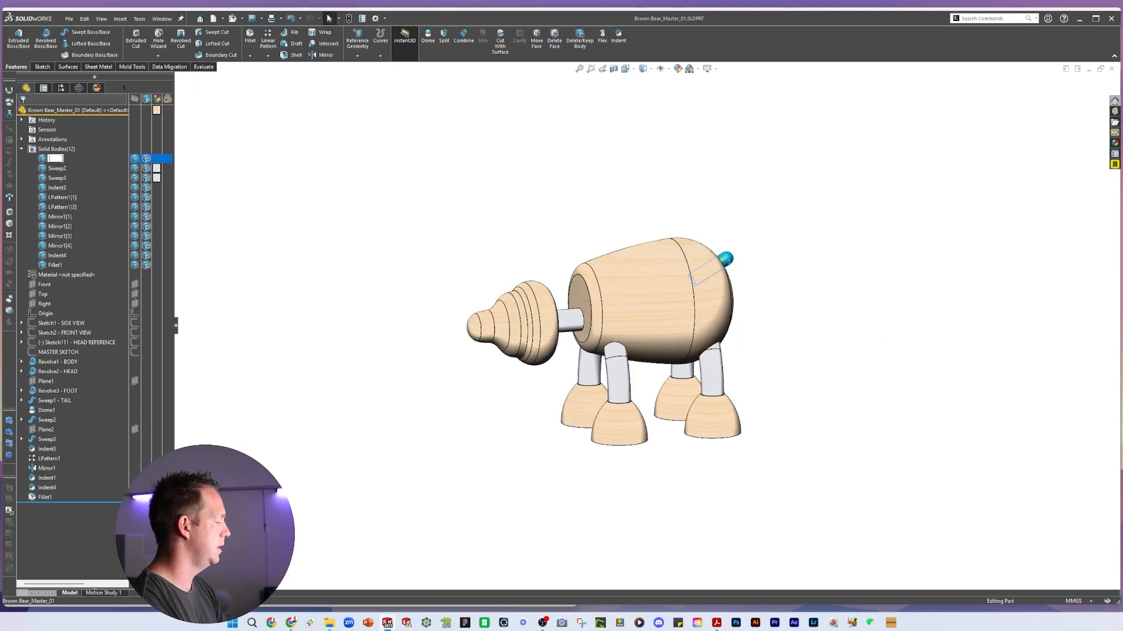
{"action": "key", "text": "Caps_Lock"}
{"action": "type", "text": "BROWN BEAR TAIL"}
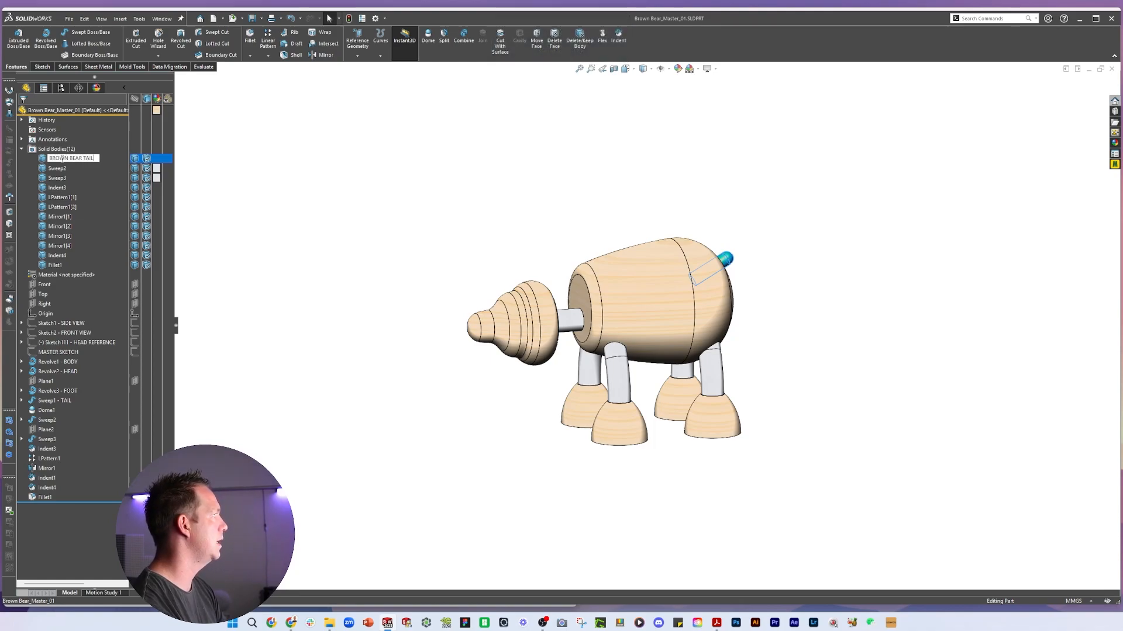
Rename the Indent3 solid body as BROWN BEAR FOOT
{"action": "left_click", "coordinate": [60, 169]}
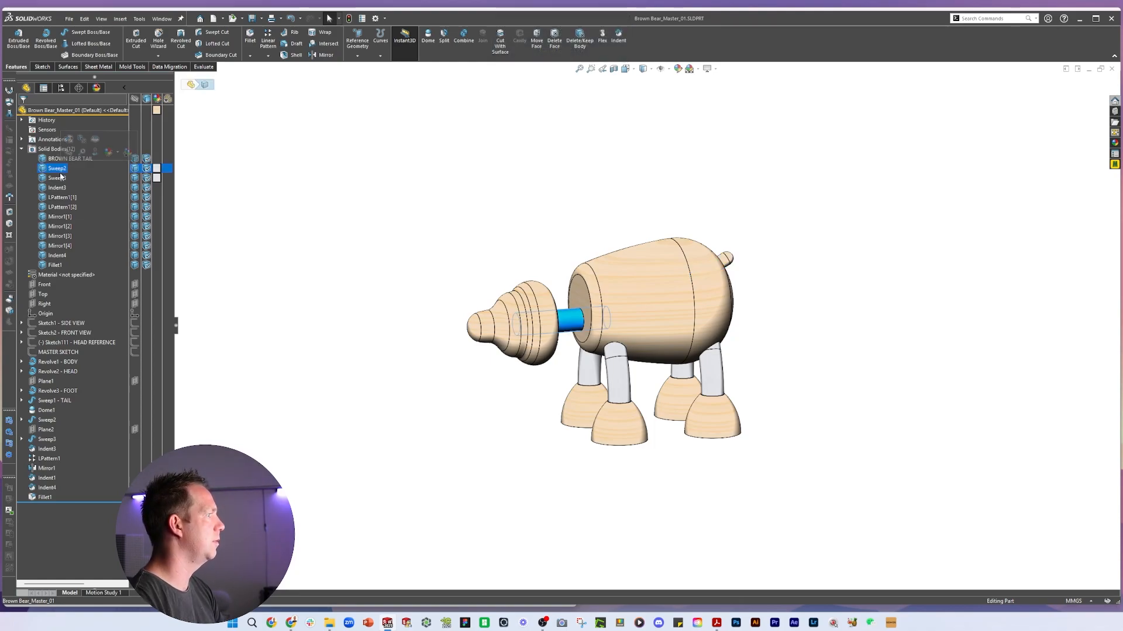
{"action": "left_click", "coordinate": [60, 179]}
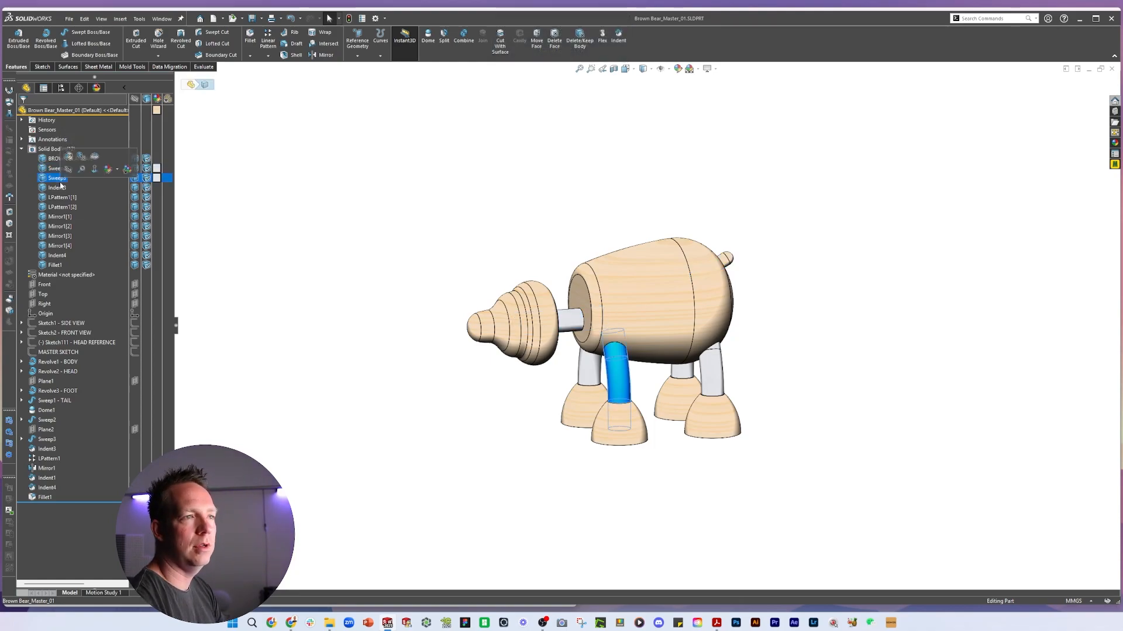
{"action": "scroll", "coordinate": [610, 332], "scroll_direction": "down", "scroll_amount": 2}
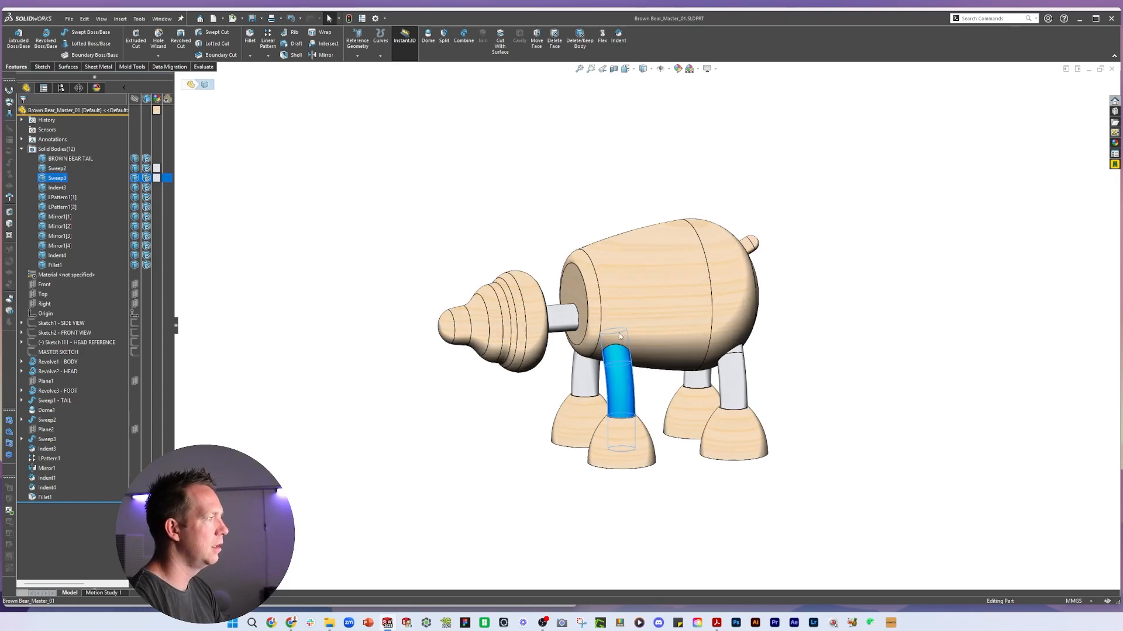
{"action": "left_click", "coordinate": [59, 187]}
{"action": "key", "text": "F2"}
{"action": "type", "text": "BROWN BEAR TAIL"}
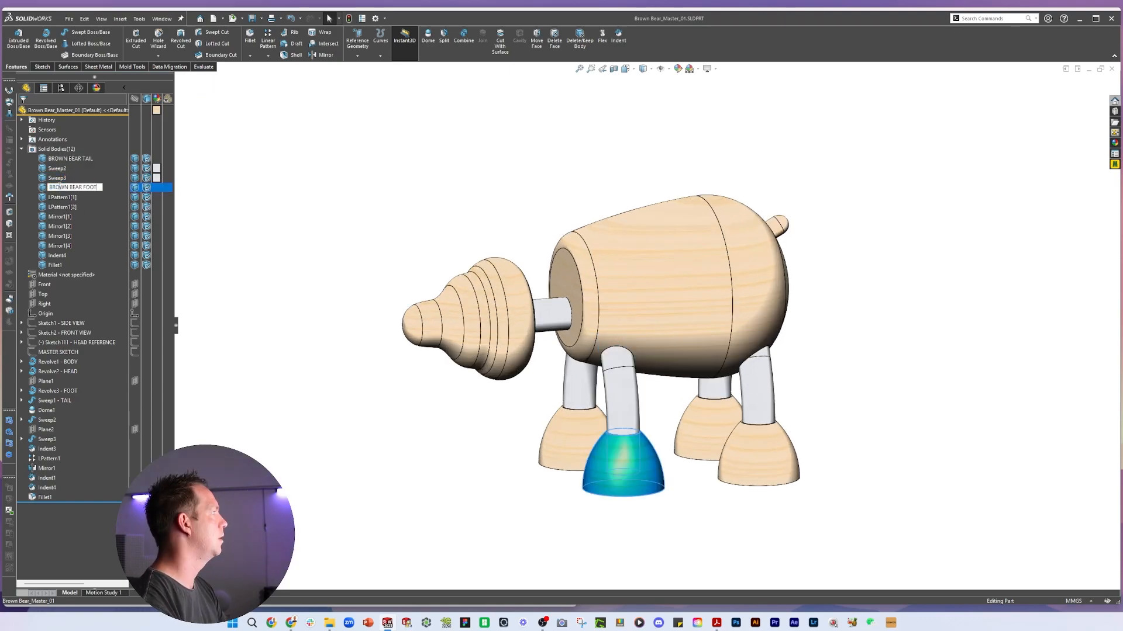
Hide the LPattern1 and Mirror1 duplicate leg and foot bodies
{"action": "left_click", "coordinate": [61, 197]}
{"action": "left_click", "coordinate": [60, 207]}
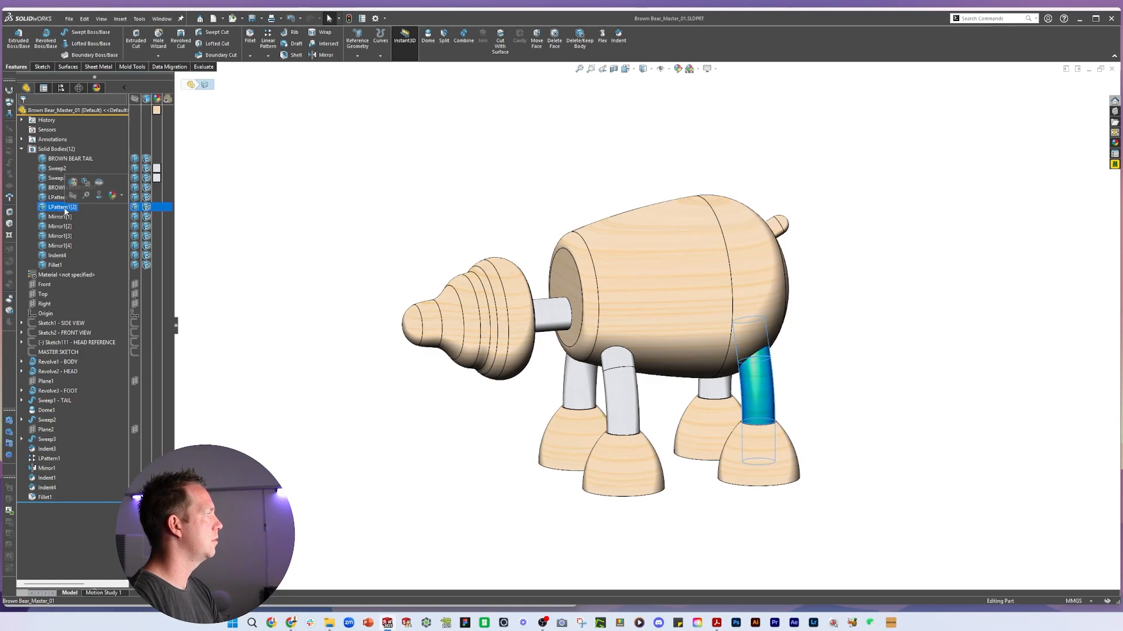
{"action": "left_click", "coordinate": [61, 198]}
{"action": "left_click", "coordinate": [61, 208], "text": "ctrl"}
{"action": "key", "text": "Tab"}
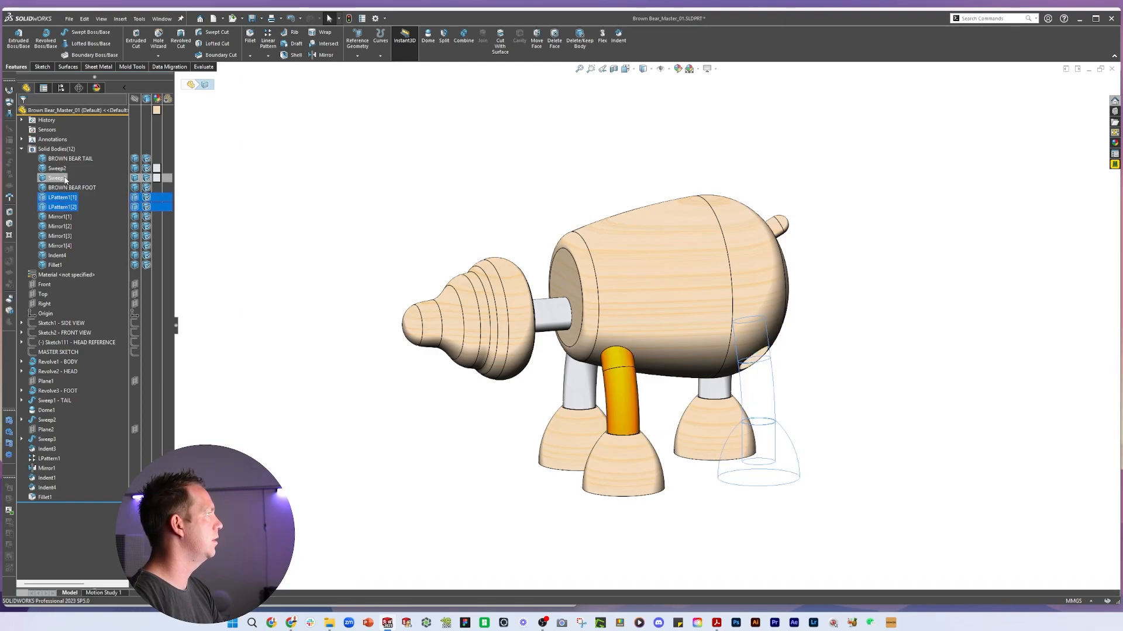
{"action": "left_click", "coordinate": [60, 178]}
{"action": "left_click", "coordinate": [60, 169]}
{"action": "left_click", "coordinate": [60, 217]}
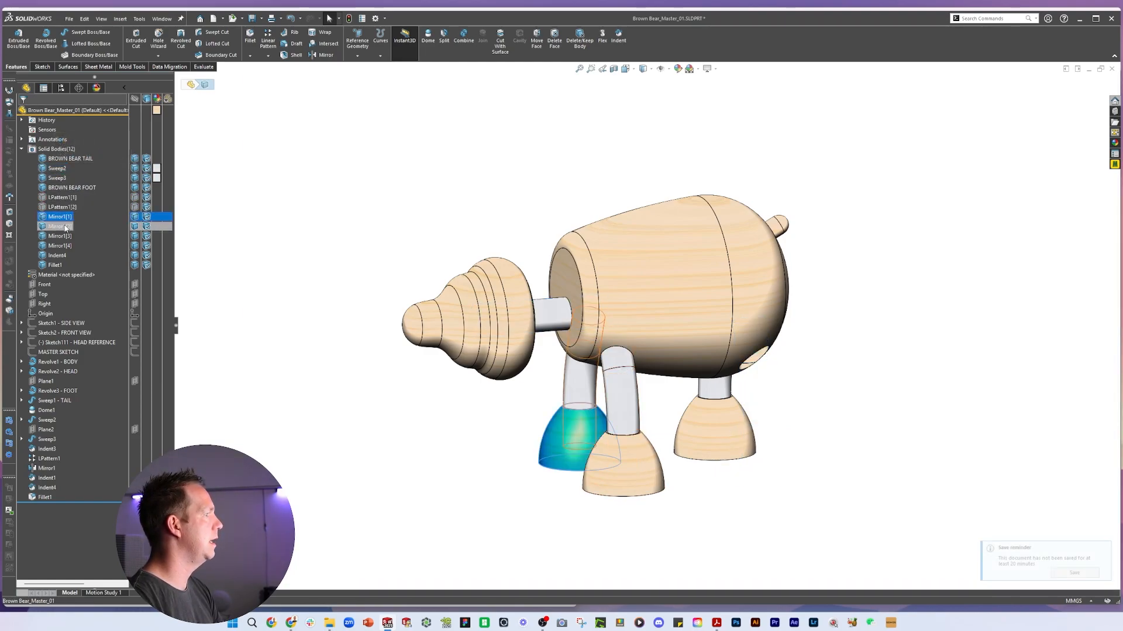
{"action": "left_click", "coordinate": [61, 227], "text": "ctrl"}
{"action": "left_click", "coordinate": [62, 236], "text": "ctrl"}
{"action": "left_click", "coordinate": [62, 246], "text": "ctrl"}
{"action": "left_click", "coordinate": [72, 237]}
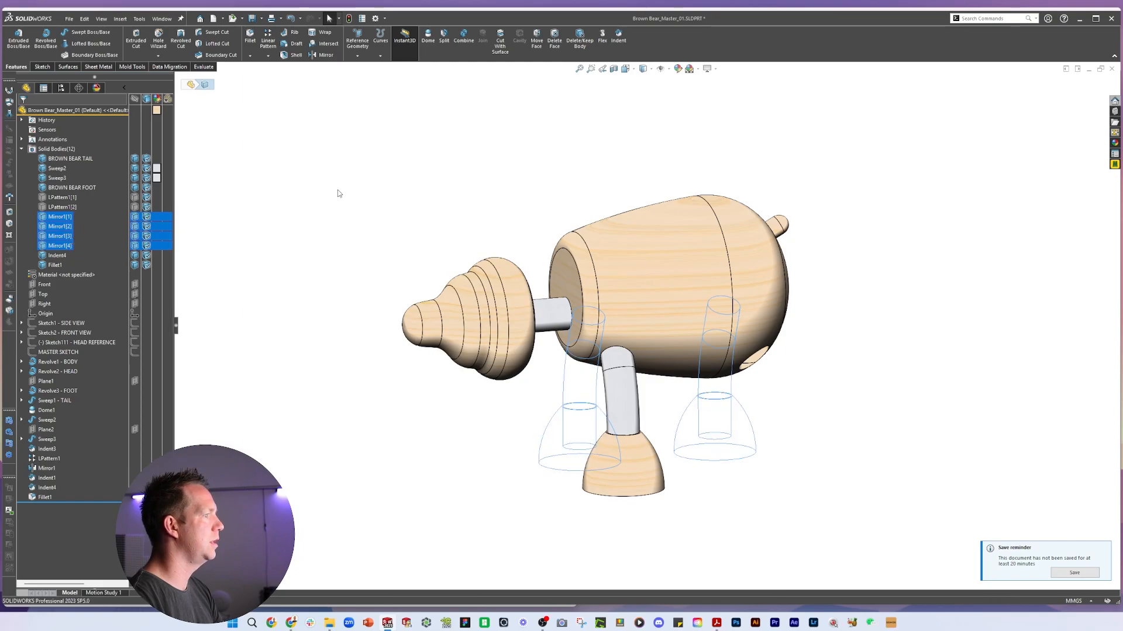
Rename the Indent4 solid body as BROWN BEAR HEAD
{"action": "left_click", "coordinate": [58, 256]}
{"action": "left_click", "coordinate": [58, 258]}
{"action": "type", "text": "BROWN BEAR TAIL"}
{"action": "key", "text": "BackSpace"}
{"action": "key", "text": "BackSpace"}
{"action": "key", "text": "BackSpace"}
{"action": "key", "text": "BackSpace"}
{"action": "type", "text": "HEAD"}
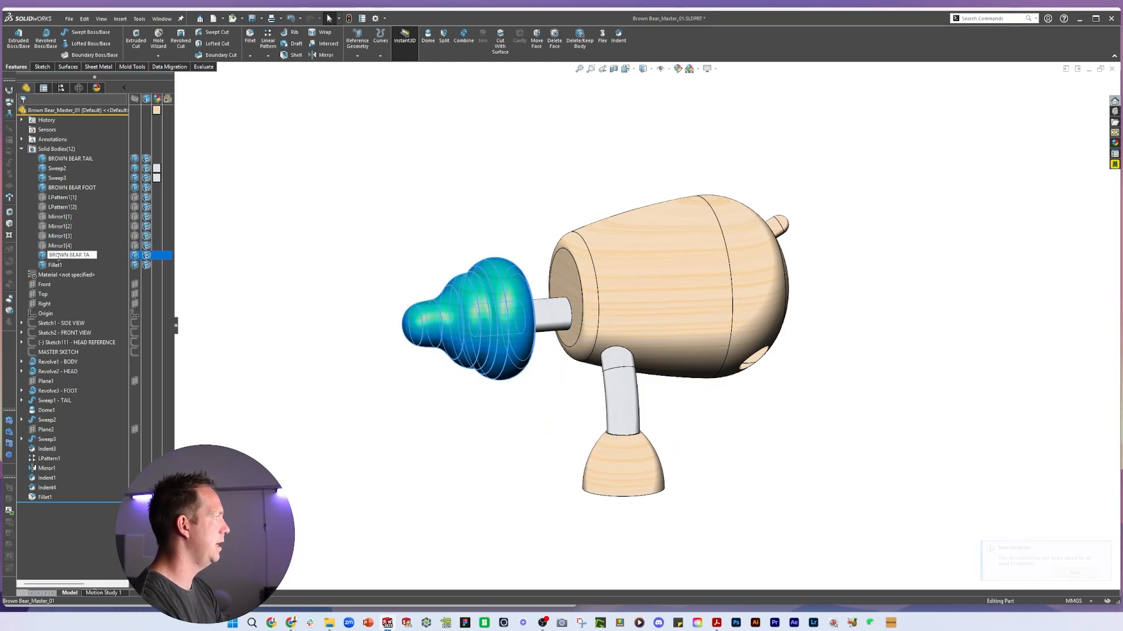
Rename the Fillet1 solid body as BROWN BEAR BODY
{"action": "left_click", "coordinate": [57, 265]}
{"action": "left_click", "coordinate": [57, 265]}
{"action": "type", "text": "BROWN BEAR TAIL"}
{"action": "key", "text": "BackSpace"}
{"action": "key", "text": "BackSpace"}
{"action": "key", "text": "BackSpace"}
{"action": "key", "text": "BackSpace"}
{"action": "type", "text": "BODY"}
{"action": "key", "text": "Return"}
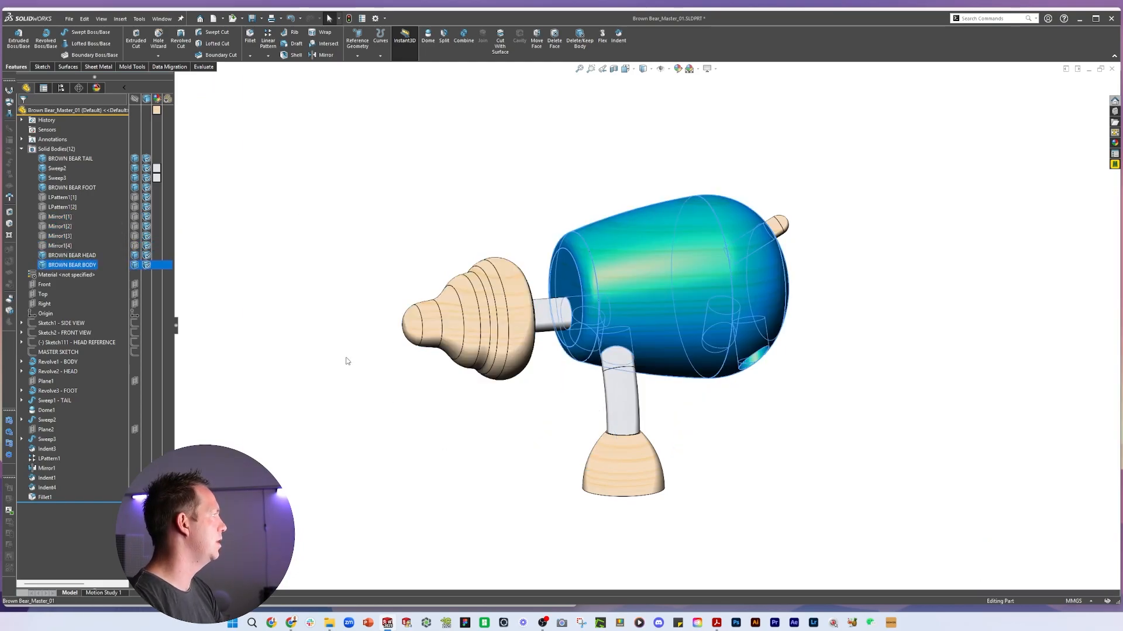
Name the Sweep2 and Sweep3 solid bodies BROWN BEAR NECK and BROWN BEAR LEG
{"action": "left_click", "coordinate": [329, 372]}
{"action": "mouse_move", "coordinate": [363, 300]}
{"action": "middle_mouse_down"}
{"action": "mouse_move", "coordinate": [466, 306]}
{"action": "mouse_move", "coordinate": [367, 329]}
{"action": "mouse_move", "coordinate": [351, 315]}
{"action": "middle_mouse_up"}
{"action": "left_click", "coordinate": [62, 197]}
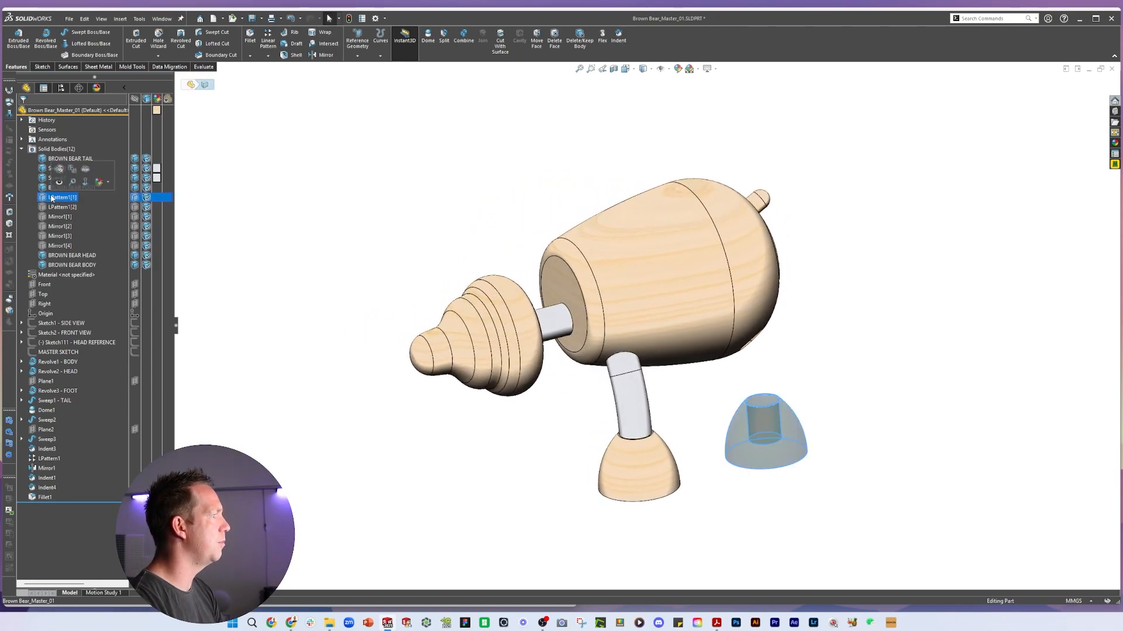
{"action": "left_click", "coordinate": [63, 208]}
{"action": "left_click", "coordinate": [64, 217]}
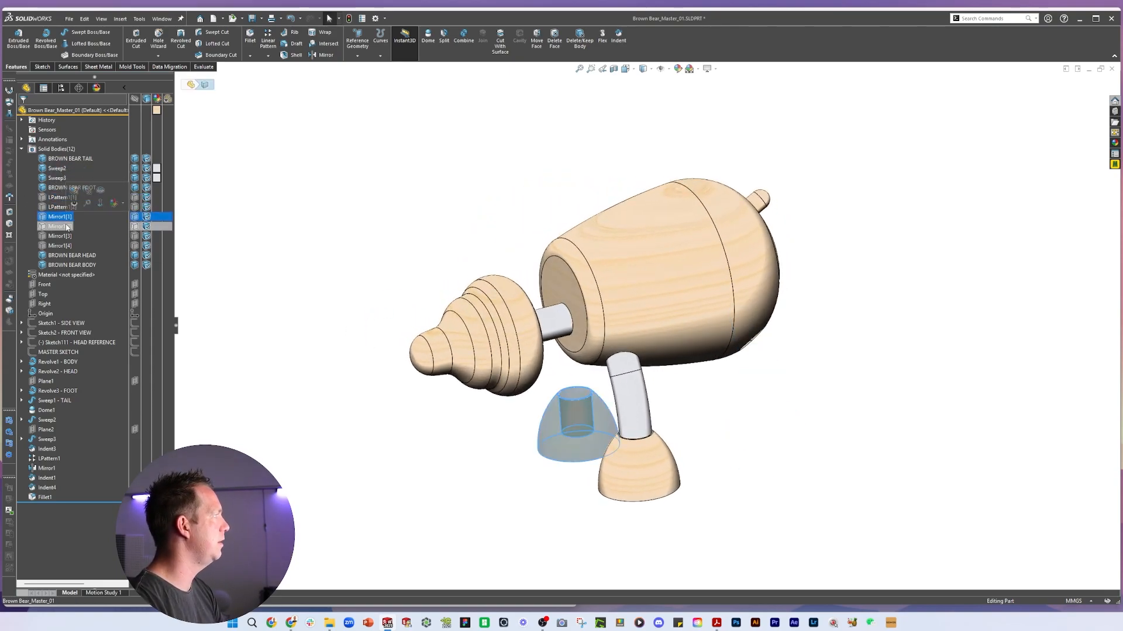
{"action": "left_click", "coordinate": [429, 251]}
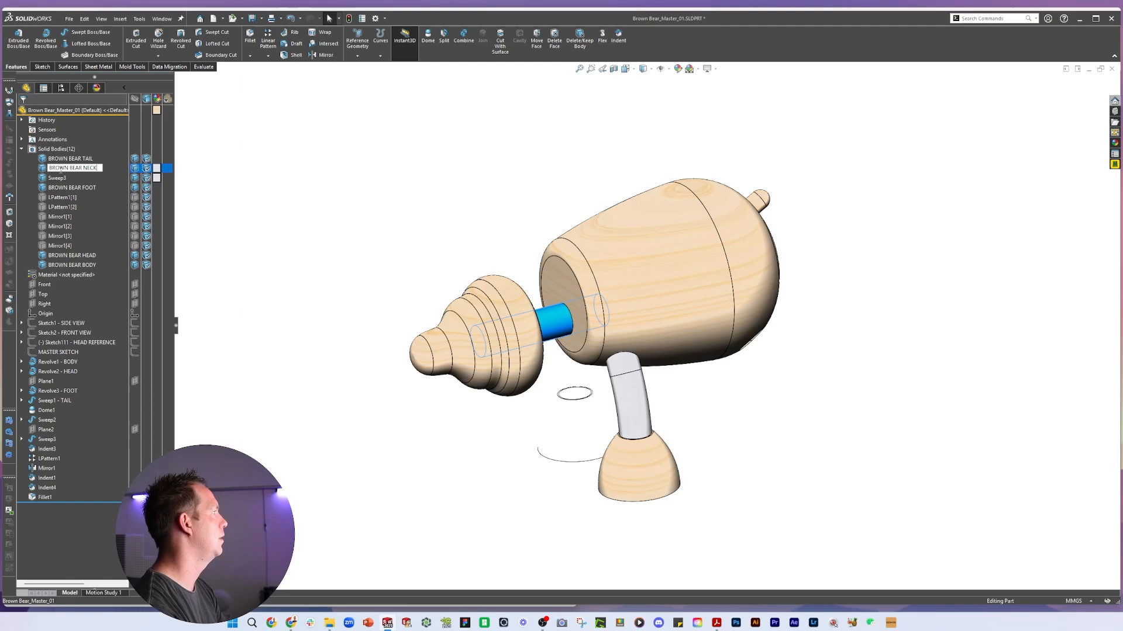
{"action": "key", "text": "Return"}
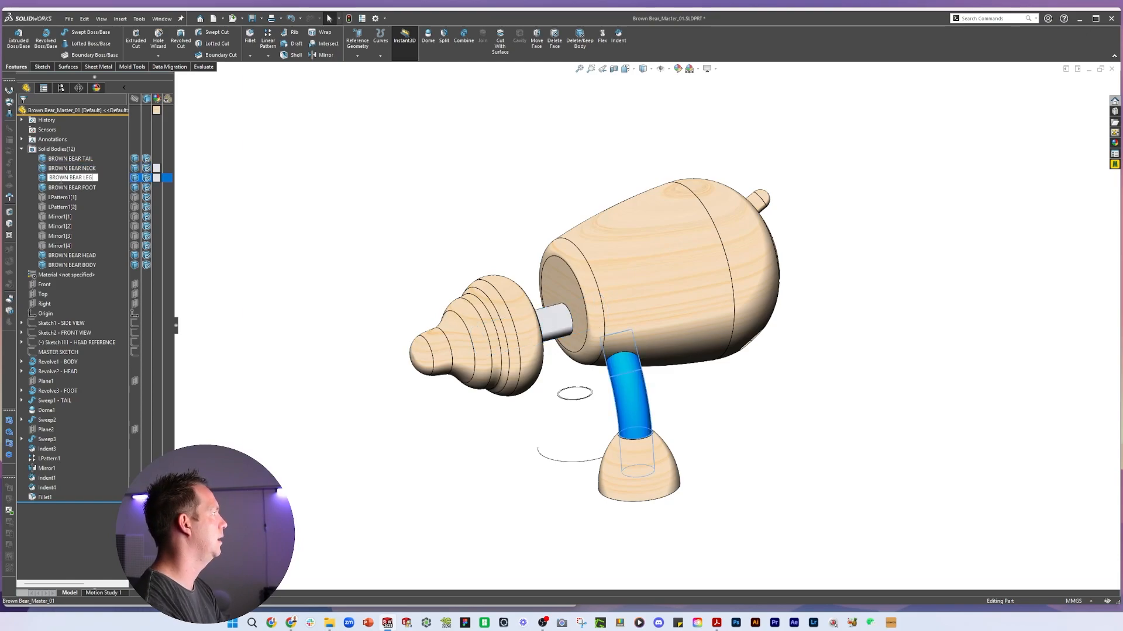
{"action": "key", "text": "Return"}
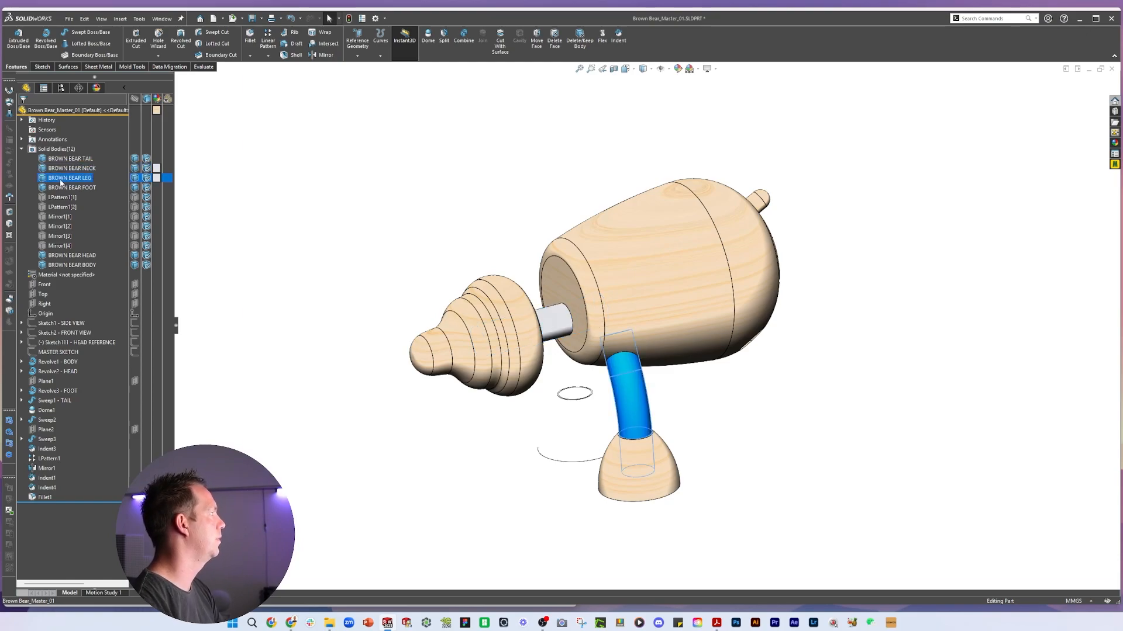
Save the part file
{"action": "left_click", "coordinate": [379, 167]}
{"action": "mouse_move", "coordinate": [761, 413]}
{"action": "middle_mouse_down"}
{"action": "mouse_move", "coordinate": [774, 331]}
{"action": "mouse_move", "coordinate": [827, 326]}
{"action": "mouse_move", "coordinate": [752, 400]}
{"action": "middle_mouse_up"}
{"action": "scroll", "coordinate": [752, 399], "scroll_direction": "up", "scroll_amount": 2}
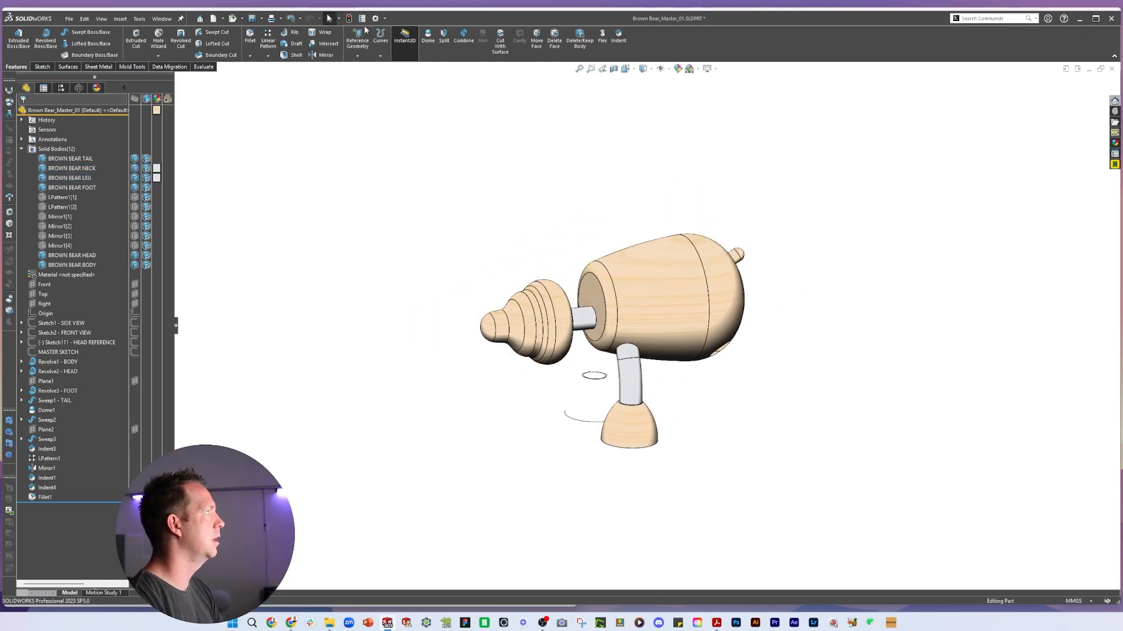
{"action": "left_click", "coordinate": [349, 19]}
{"action": "key", "text": "ctrl+s"}
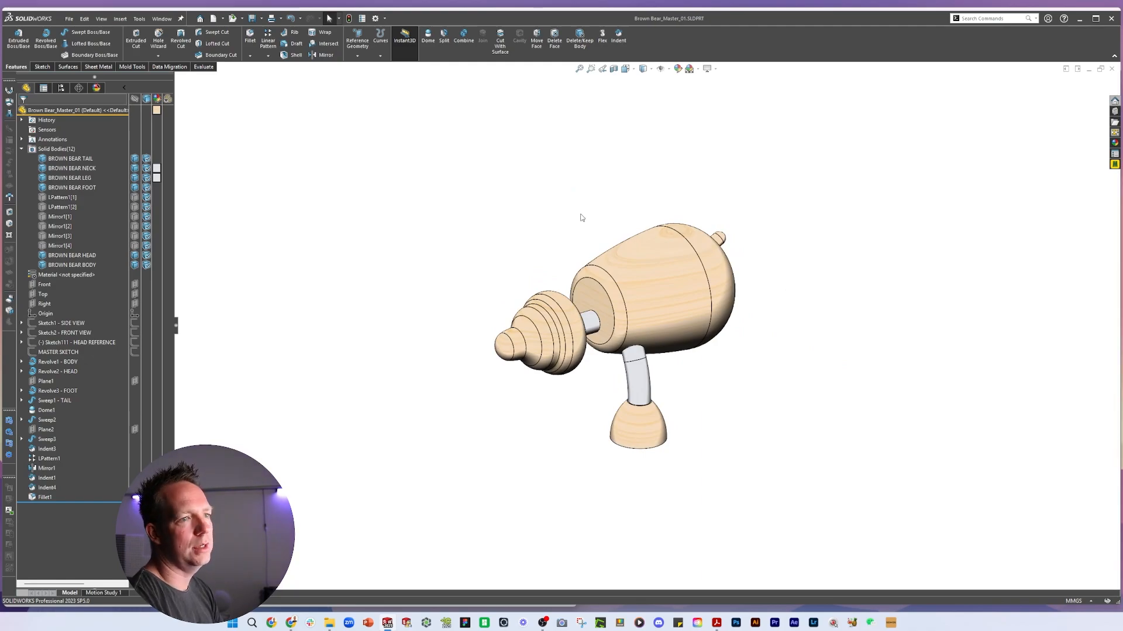
{"action": "scroll", "coordinate": [521, 337], "scroll_direction": "down", "scroll_amount": 2}
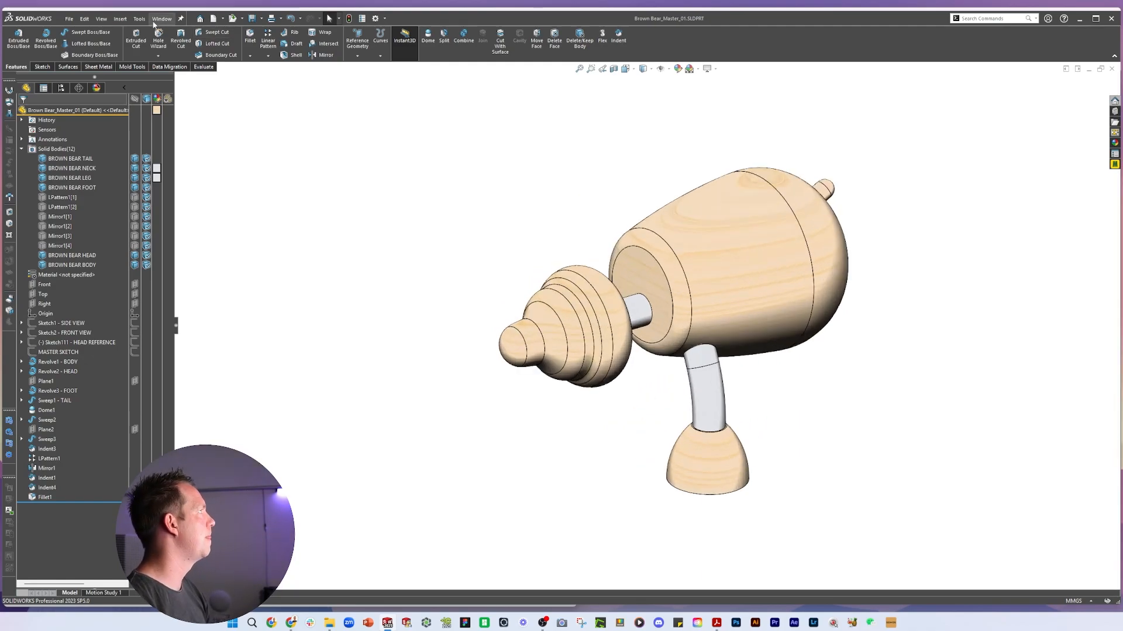
{"action": "left_click", "coordinate": [117, 20]}
{"action": "mouse_move", "coordinate": [149, 55]}
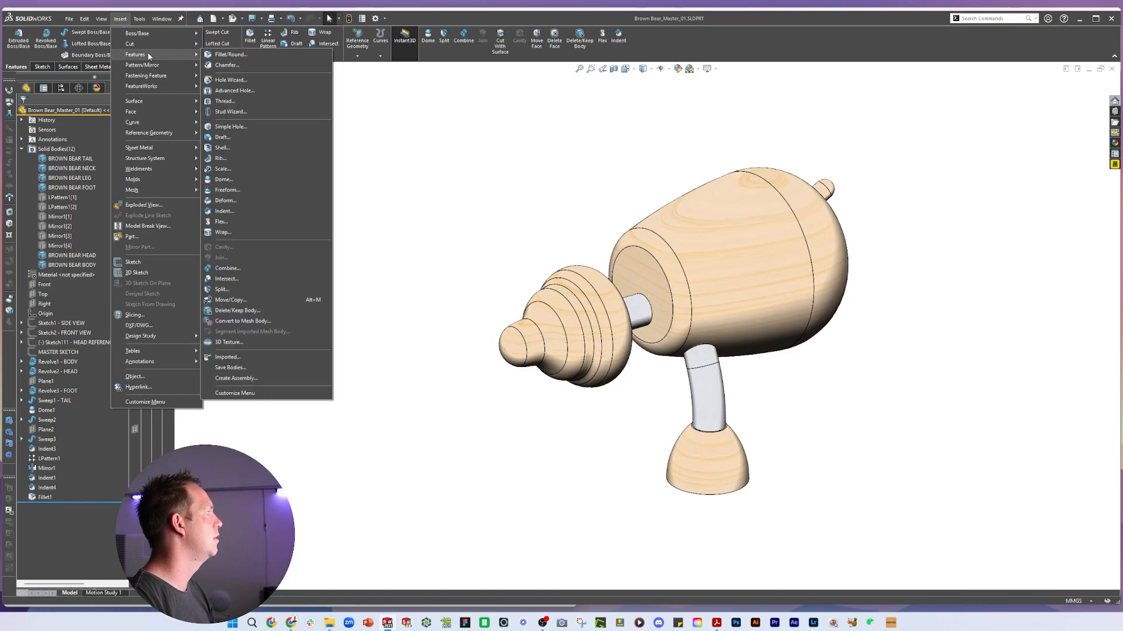
{"action": "left_click", "coordinate": [261, 370]}
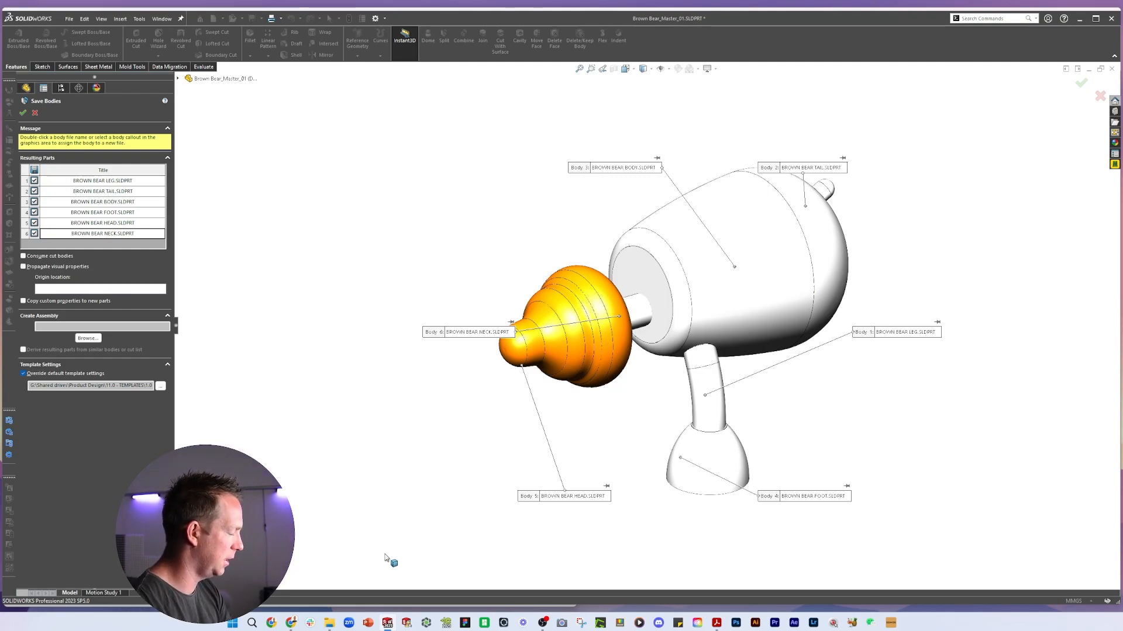
{"action": "left_click", "coordinate": [324, 193]}
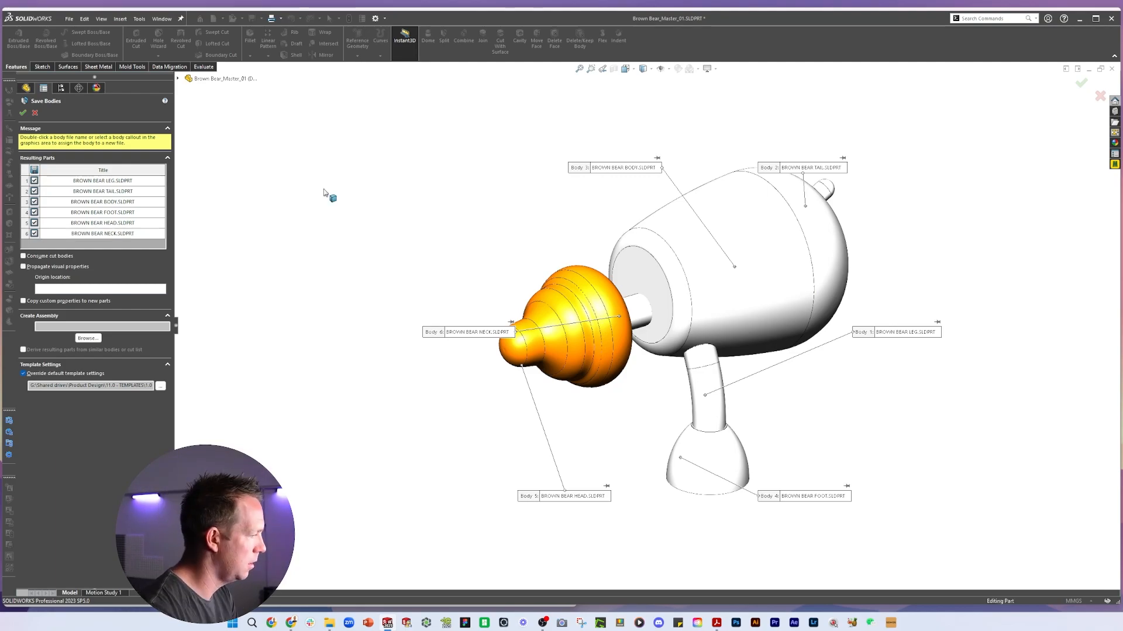
{"action": "left_click", "coordinate": [35, 114]}
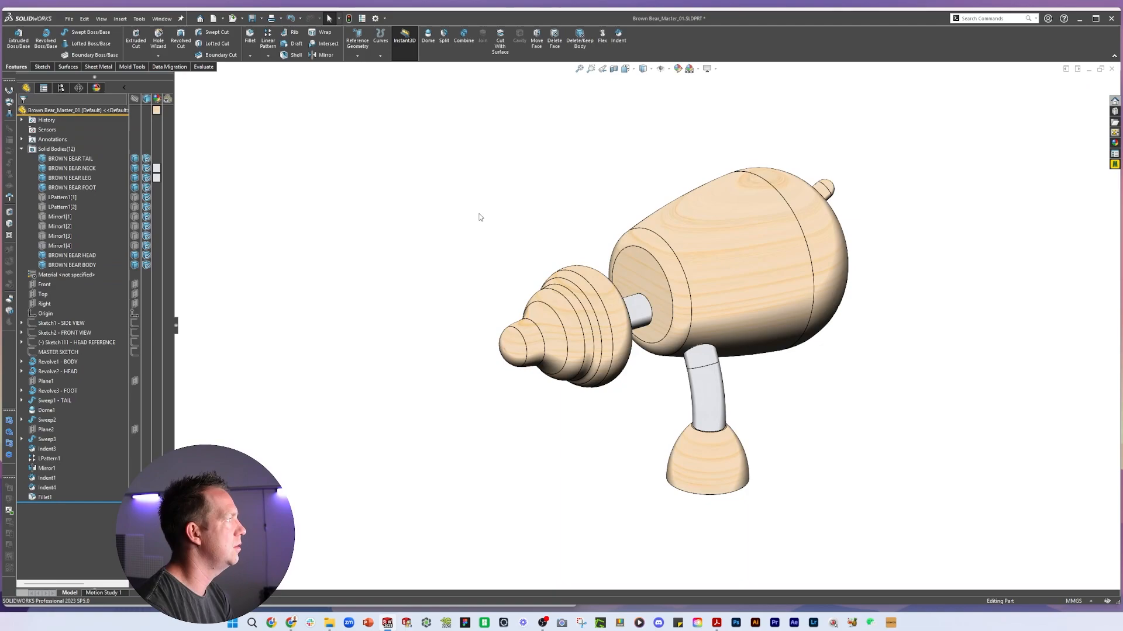
Rename the tail body as Brown Bear - Tail - 01 and copy that name for reuse
{"action": "left_click", "coordinate": [84, 162]}
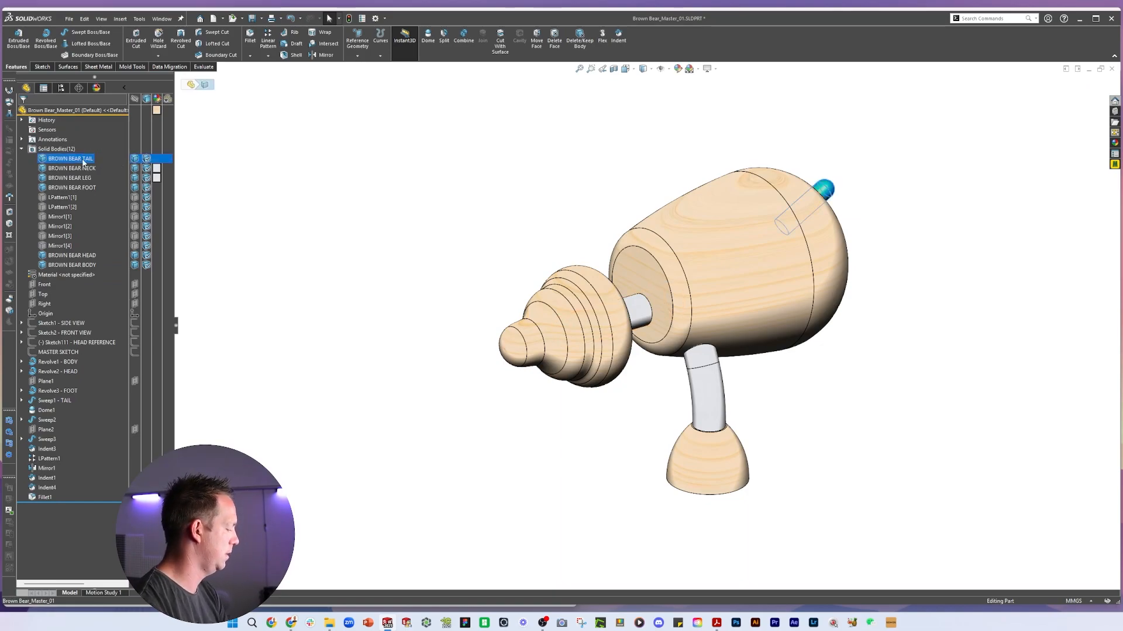
{"action": "key", "text": "Caps_Lock"}
{"action": "left_click", "coordinate": [84, 159]}
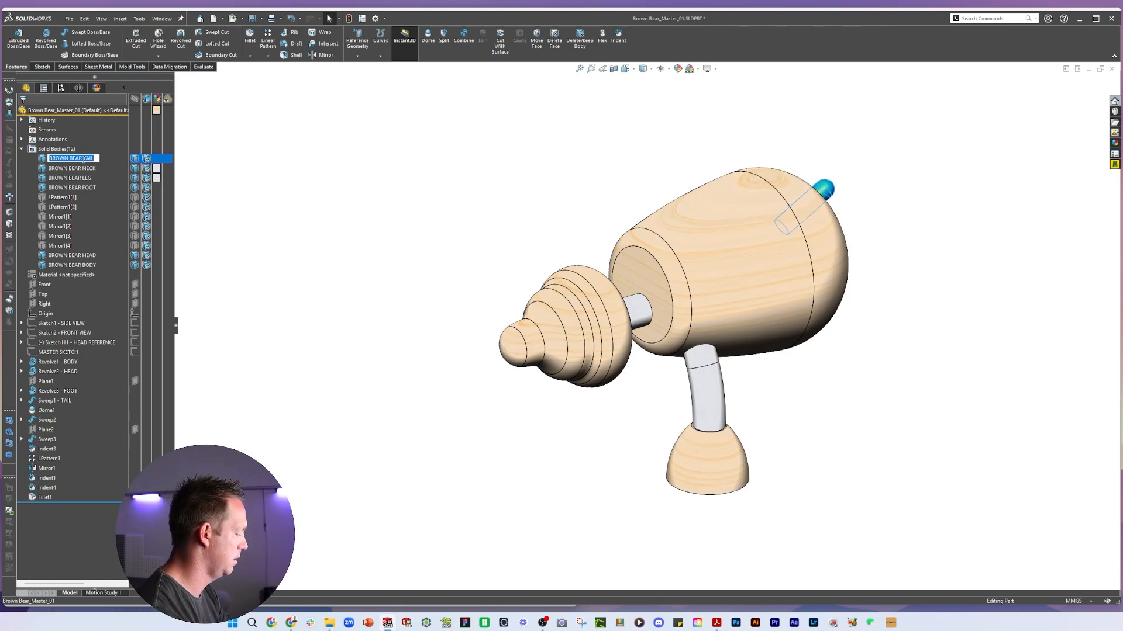
{"action": "type", "text": "B"}
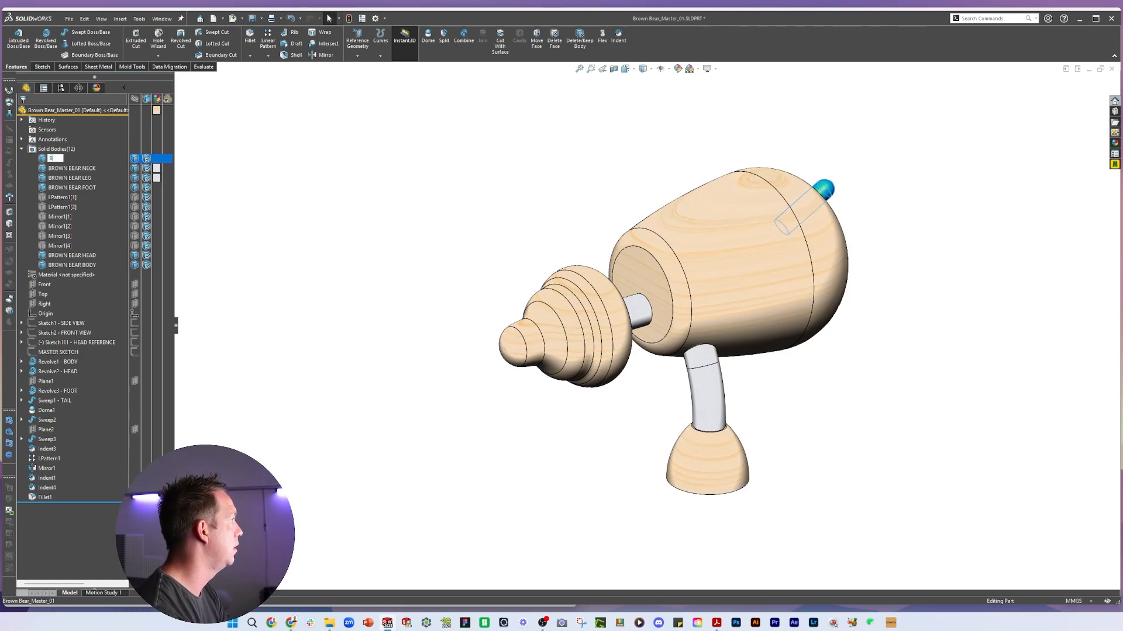
{"action": "type", "text": "rown Bear - Tail - 01"}
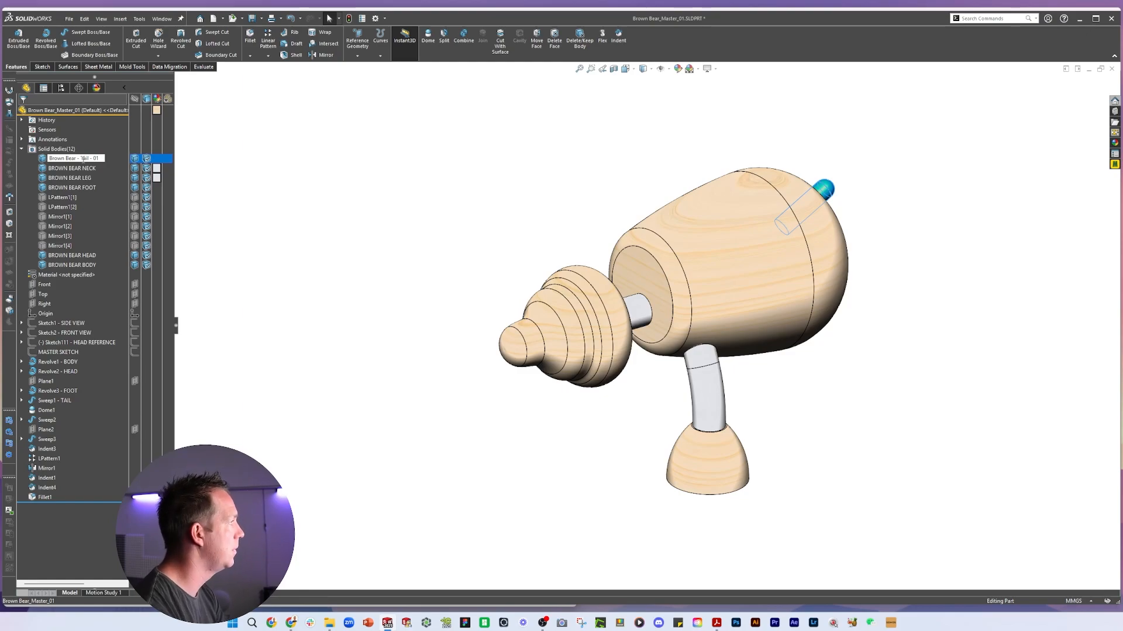
{"action": "key", "text": "ctrl+a"}
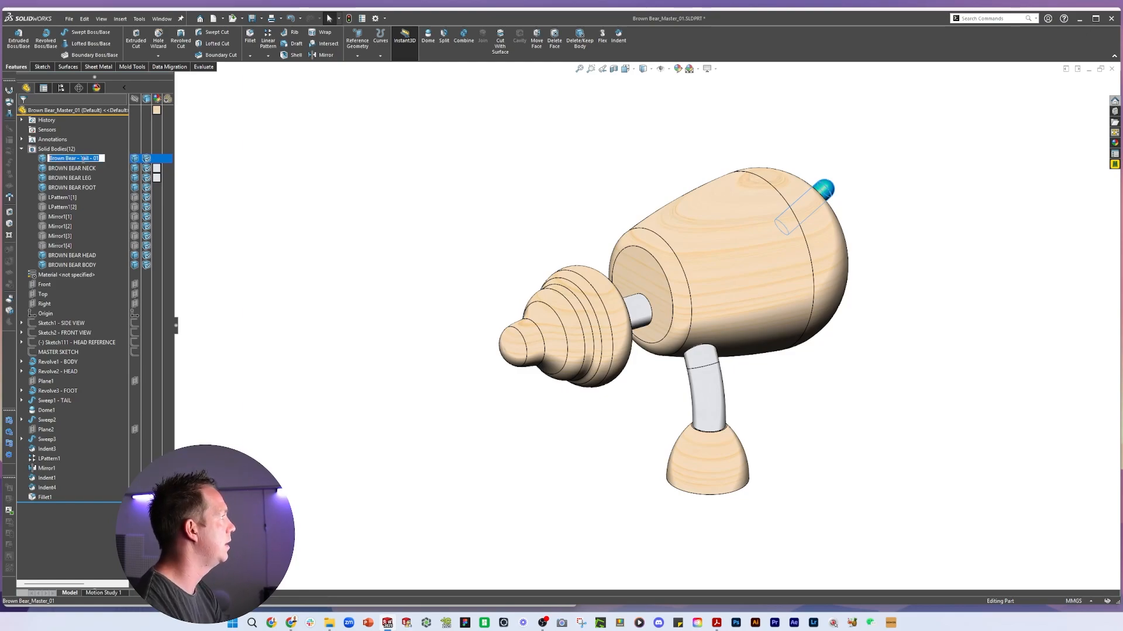
{"action": "key", "text": "ctrl+c"}
Rename the neck body as Brown Bear - Neck - 01
{"action": "left_click", "coordinate": [73, 168]}
{"action": "left_click", "coordinate": [73, 169]}
{"action": "key", "text": "ctrl+v"}
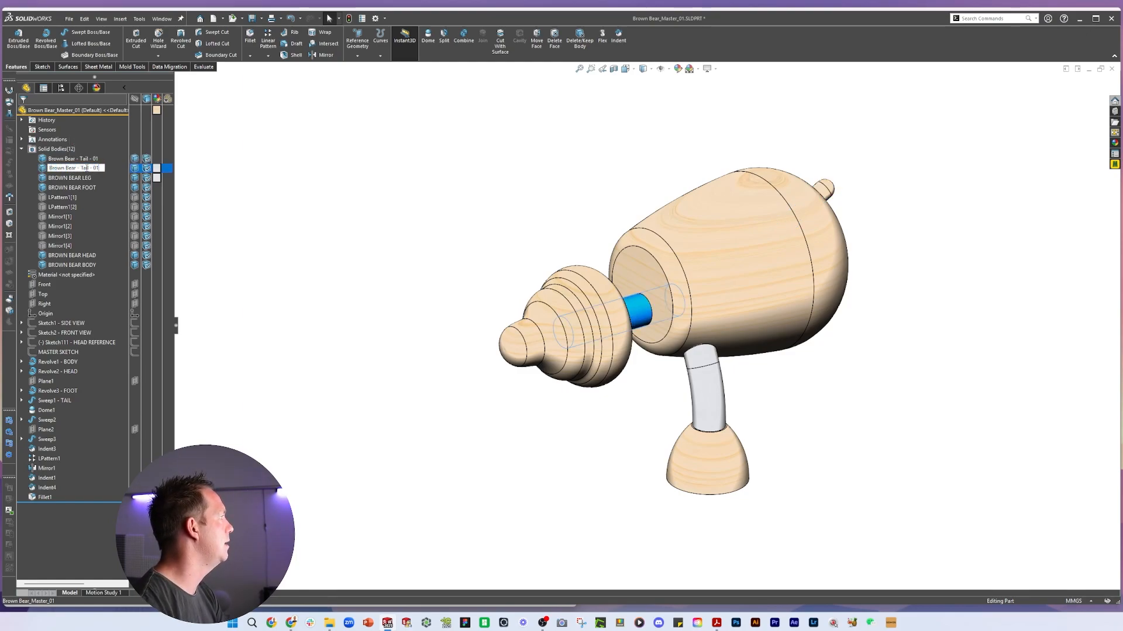
{"action": "double_click", "coordinate": [84, 169]}
{"action": "type", "text": "Neck"}
Rename the leg and foot bodies as Brown Bear - Leg - 01 and Brown Bear - Foot - 01
{"action": "left_click", "coordinate": [84, 178]}
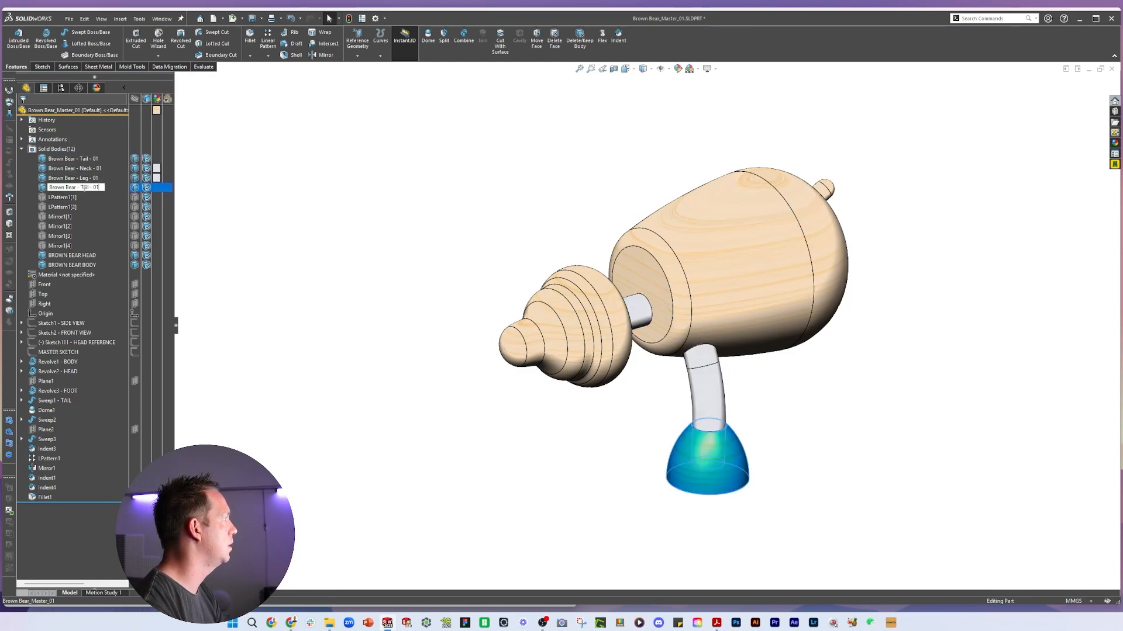
{"action": "double_click", "coordinate": [83, 187]}
{"action": "type", "text": "Foot"}
Rename the head body as Brown Bear - Head - 01
{"action": "left_click", "coordinate": [70, 255]}
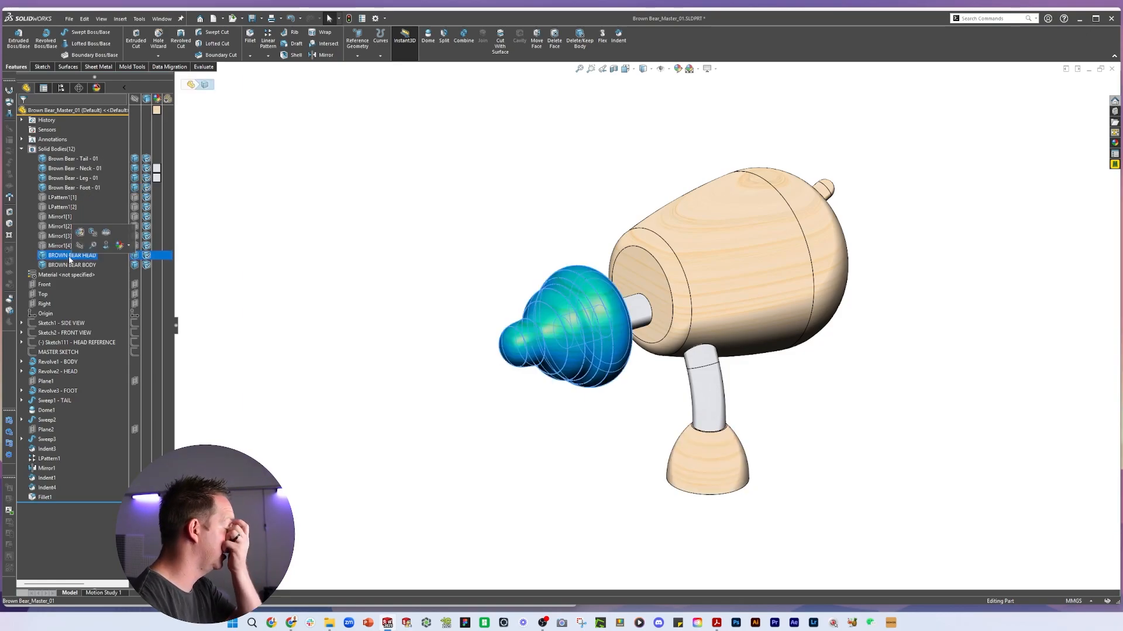
{"action": "left_click", "coordinate": [71, 256]}
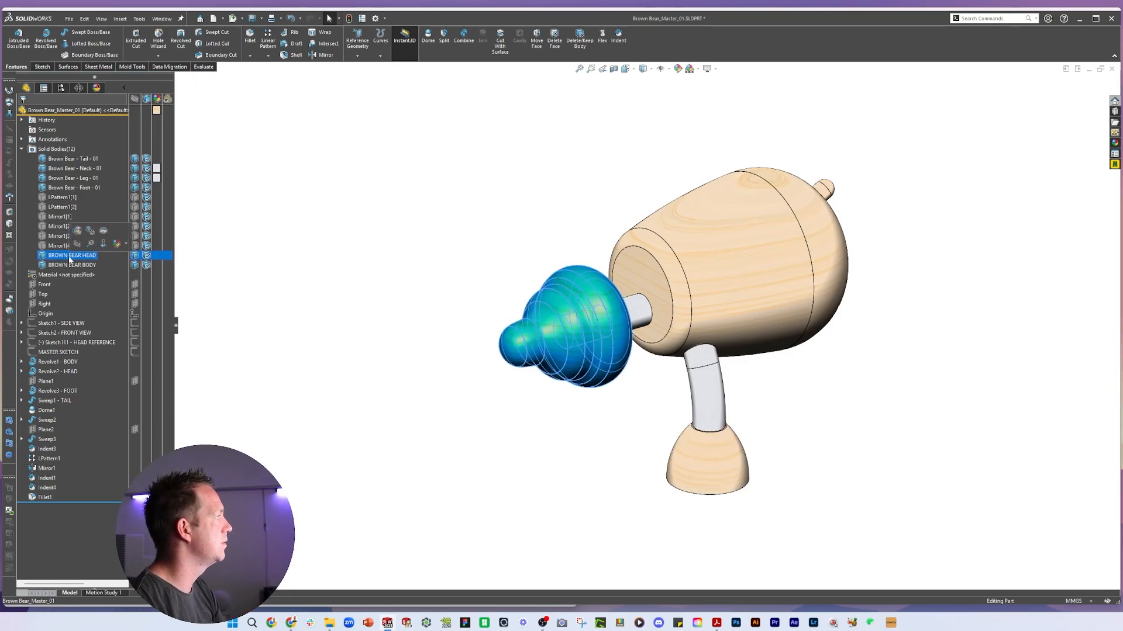
{"action": "key", "text": "ctrl+v"}
{"action": "double_click", "coordinate": [84, 255]}
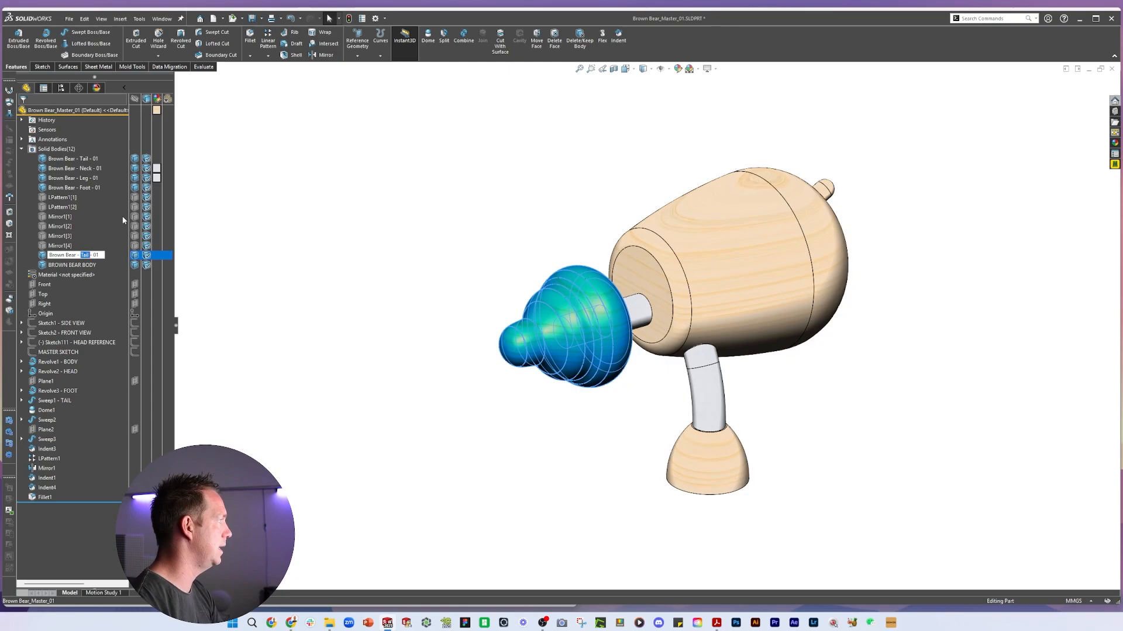
{"action": "type", "text": "Head"}
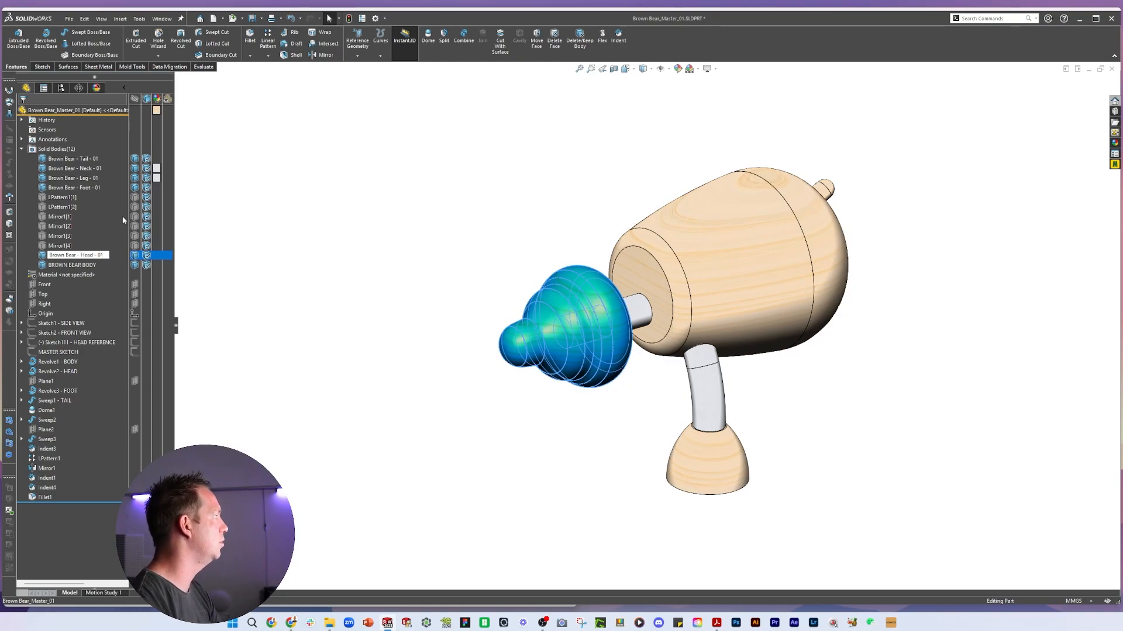
Rename the main body as Brown Bear - Body - 02
{"action": "left_click", "coordinate": [71, 265]}
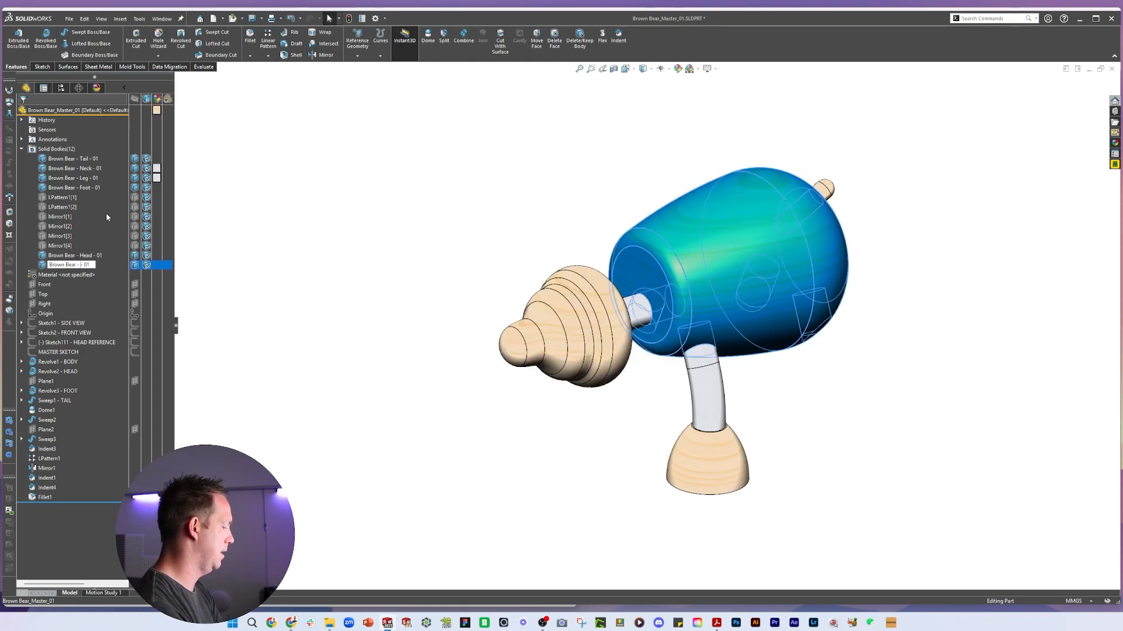
{"action": "key", "text": "Caps_Lock"}
{"action": "key", "text": "Caps_Lock"}
{"action": "type", "text": "Body - 02"}
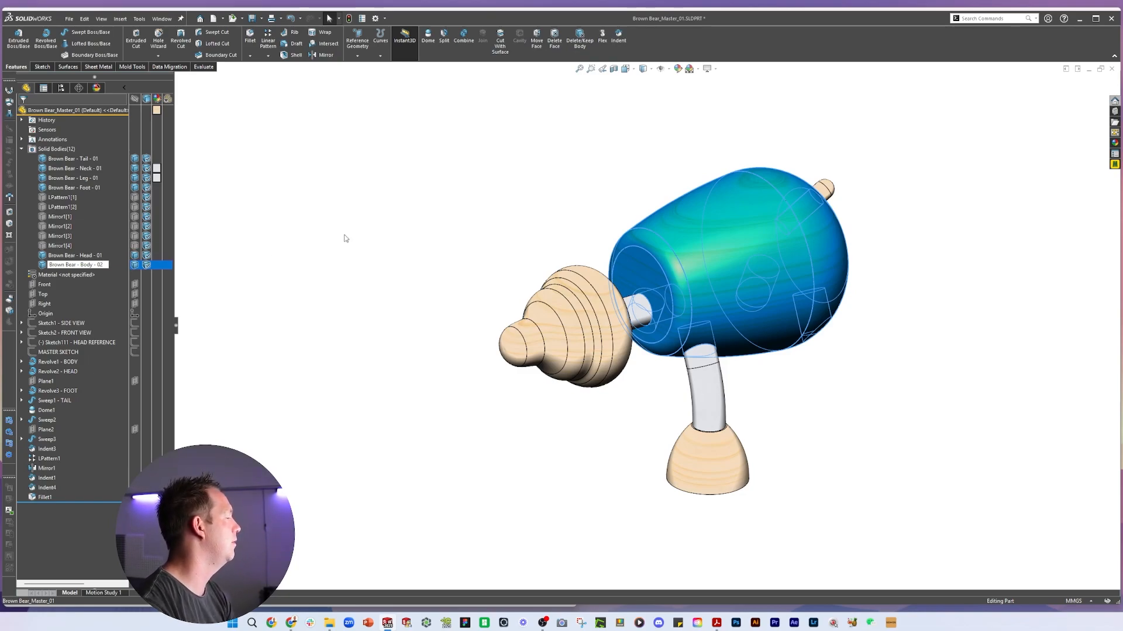
Select the head, leg and main body in the model to check which tree bodies they are
{"action": "left_click", "coordinate": [254, 234]}
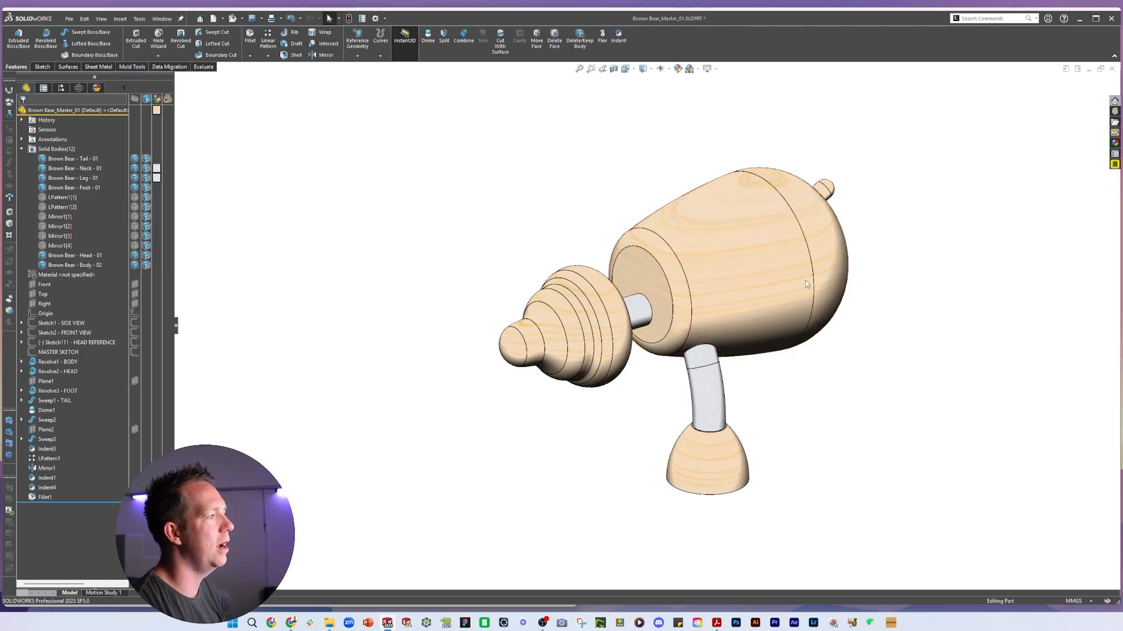
{"action": "left_click", "coordinate": [617, 310]}
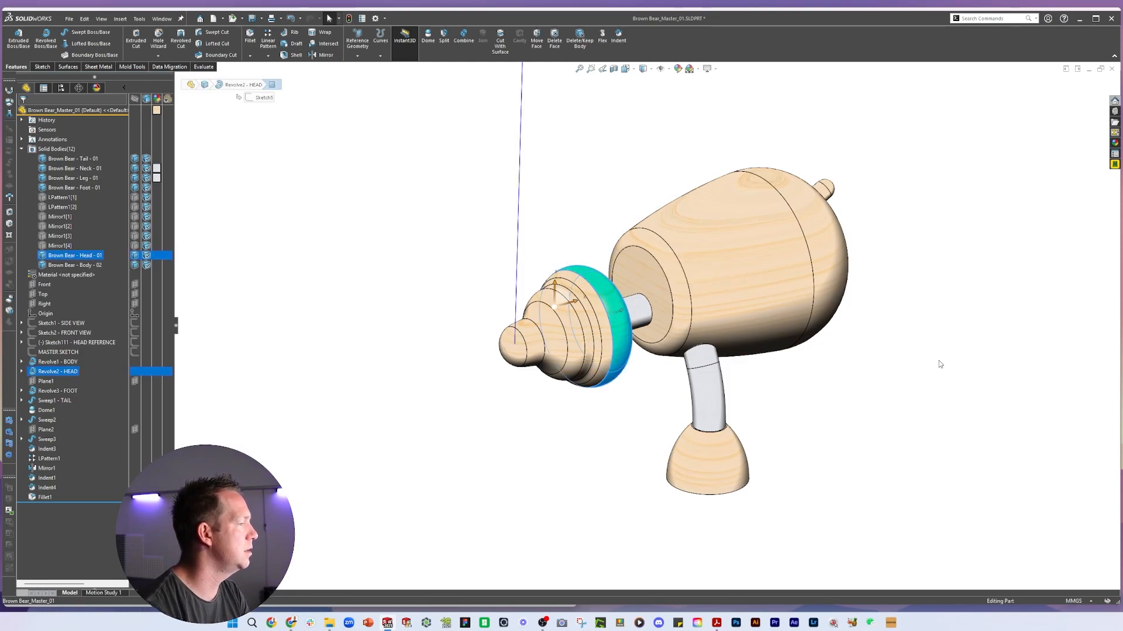
{"action": "left_click", "coordinate": [707, 462]}
{"action": "left_click", "coordinate": [704, 391]}
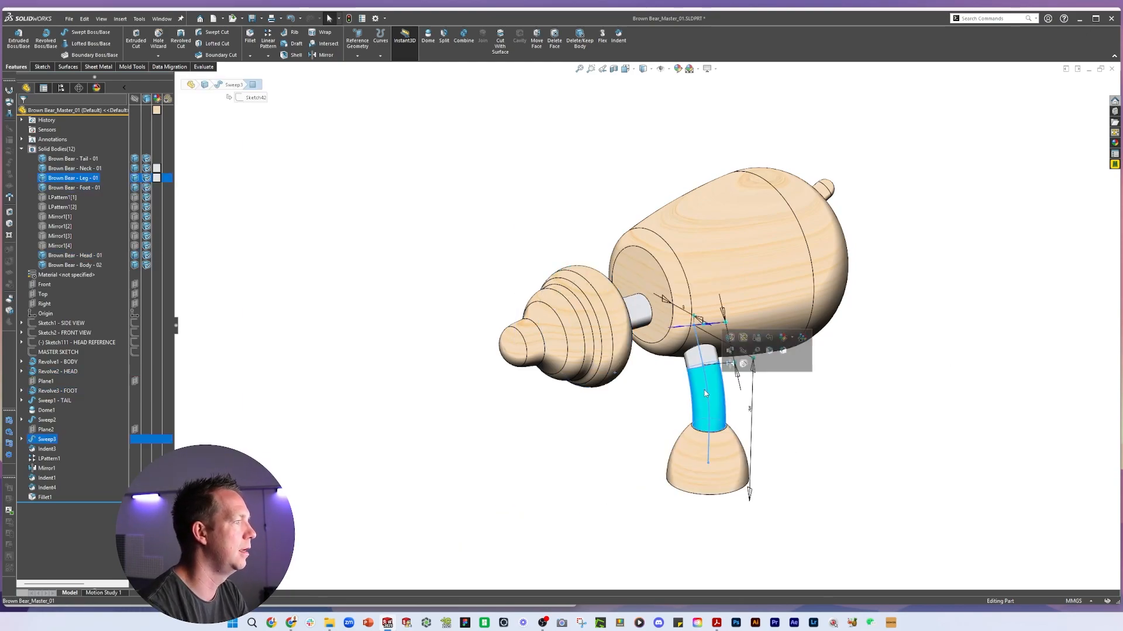
{"action": "left_click", "coordinate": [646, 312]}
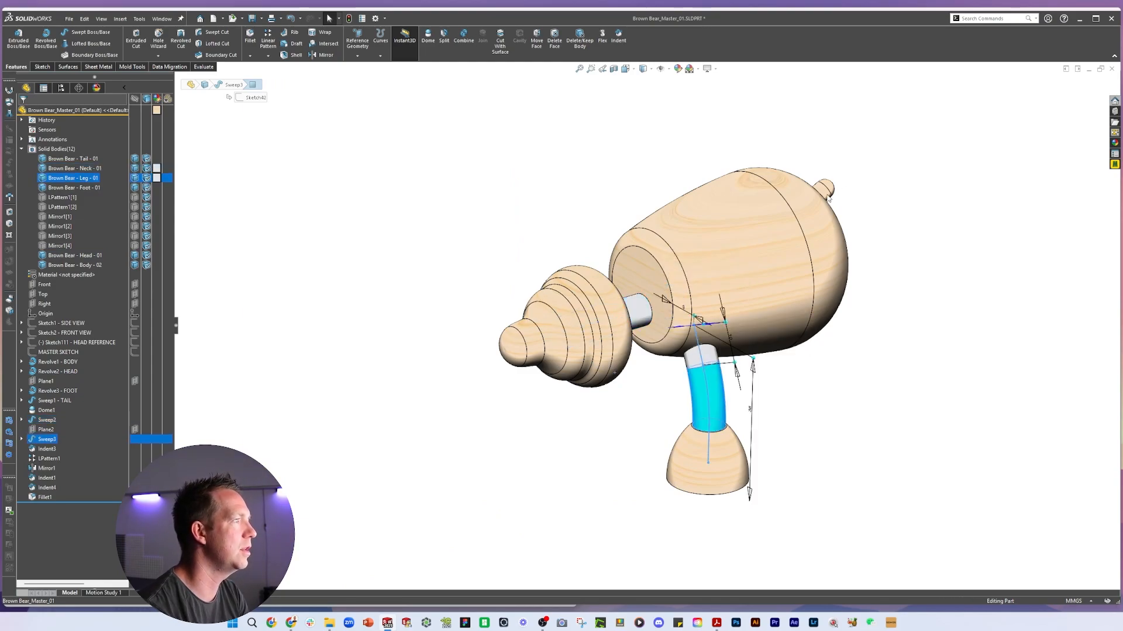
{"action": "left_click", "coordinate": [765, 297]}
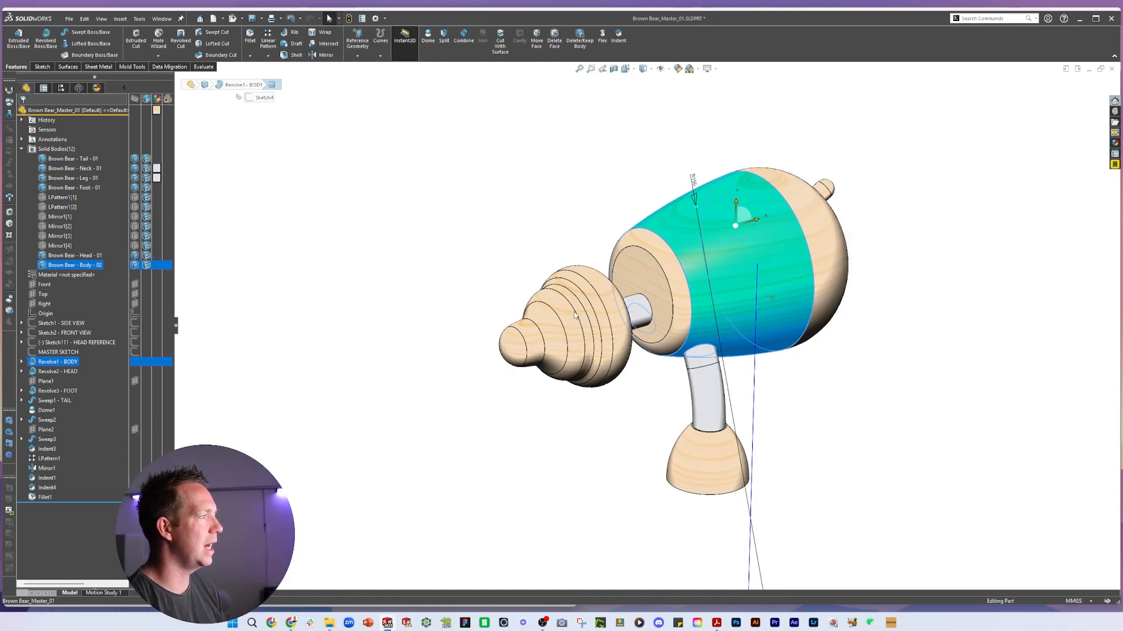
{"action": "left_click", "coordinate": [571, 366]}
{"action": "left_click", "coordinate": [549, 411]}
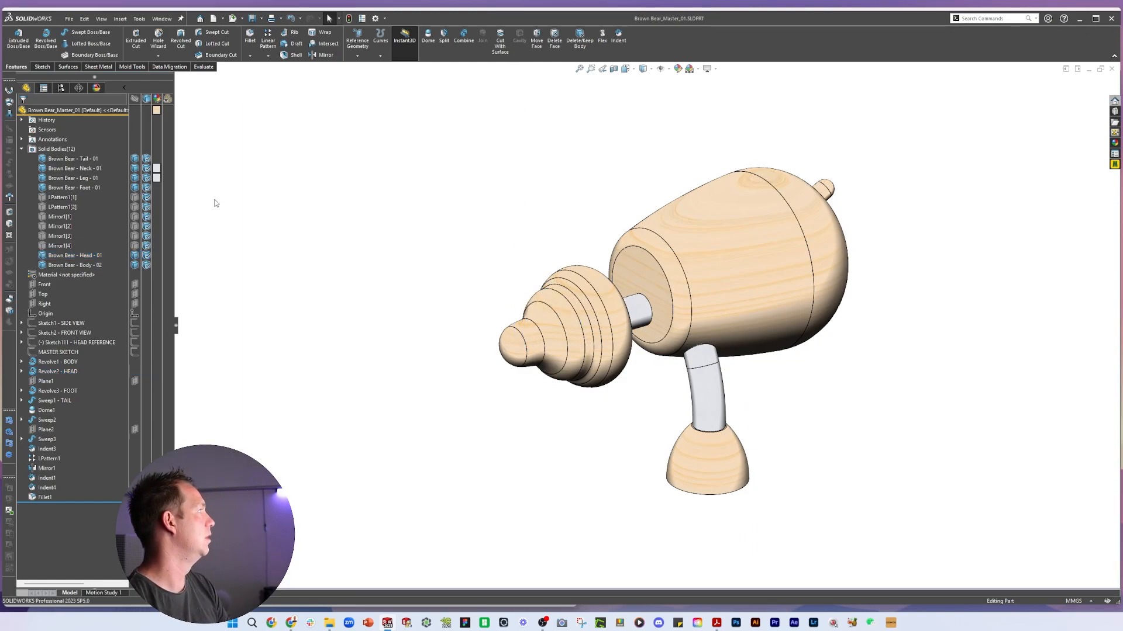
Start the Save Bodies feature and auto-assign titles to all six named bodies
{"action": "left_click", "coordinate": [141, 20]}
{"action": "mouse_move", "coordinate": [120, 18]}
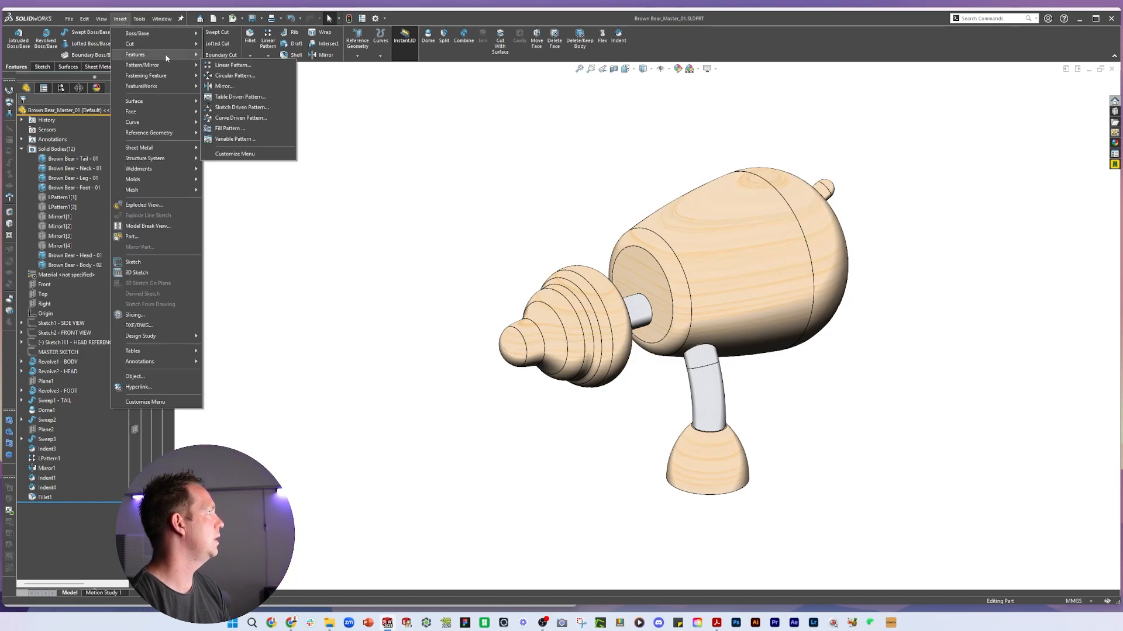
{"action": "mouse_move", "coordinate": [152, 54]}
{"action": "left_click", "coordinate": [247, 366]}
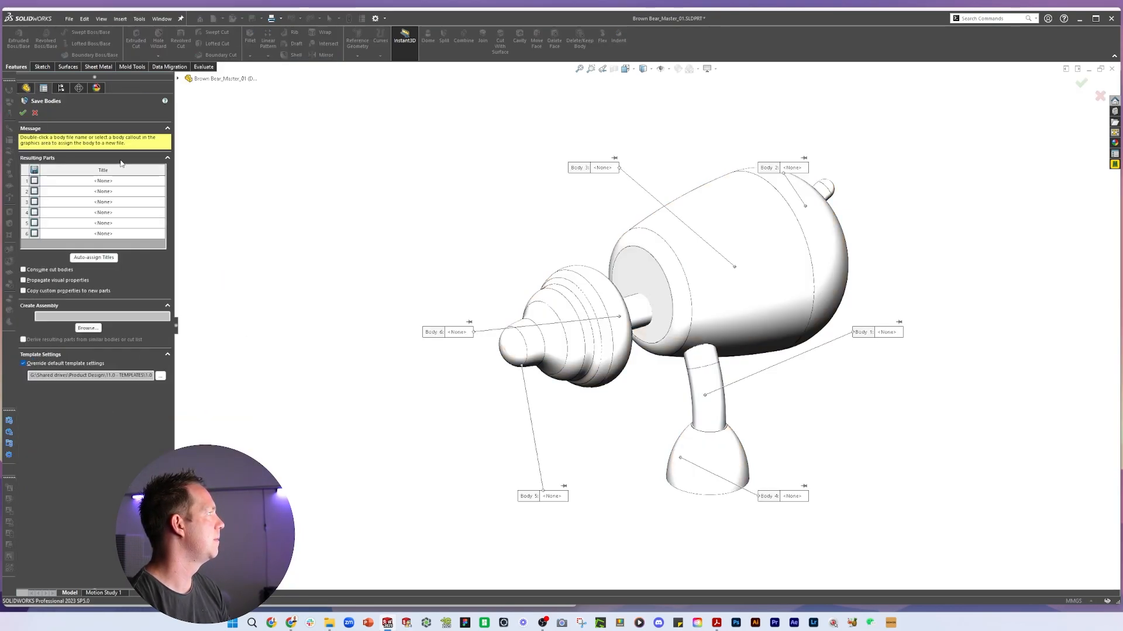
{"action": "left_click", "coordinate": [116, 257]}
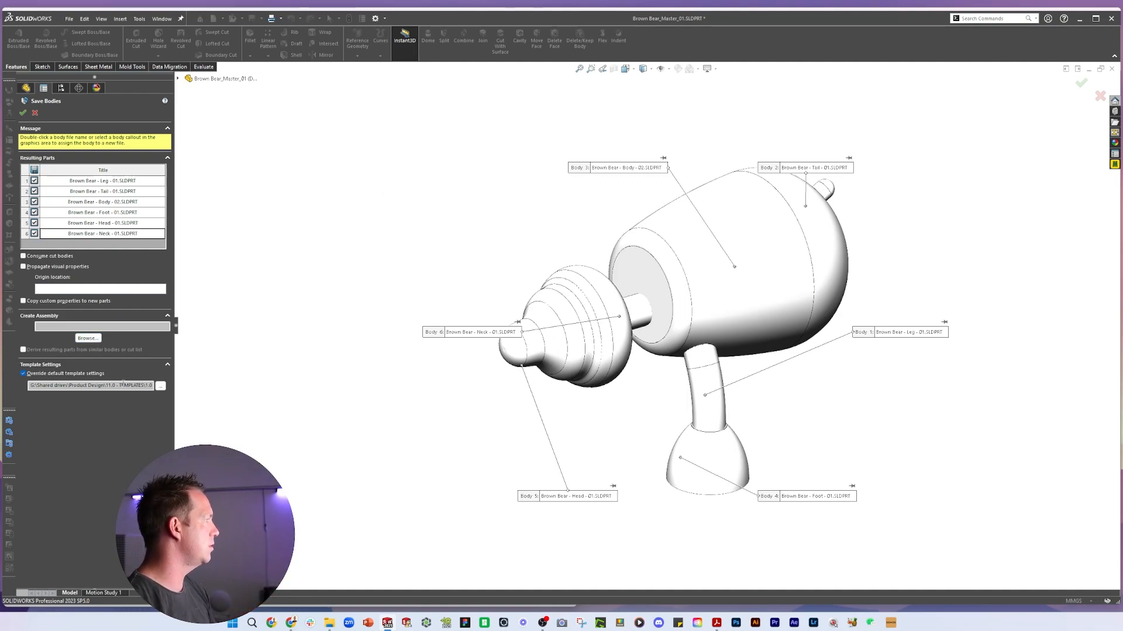
Create the resulting assembly as 030-01 - Brown Bear in the 02 CAD folder
{"action": "left_click", "coordinate": [88, 338]}
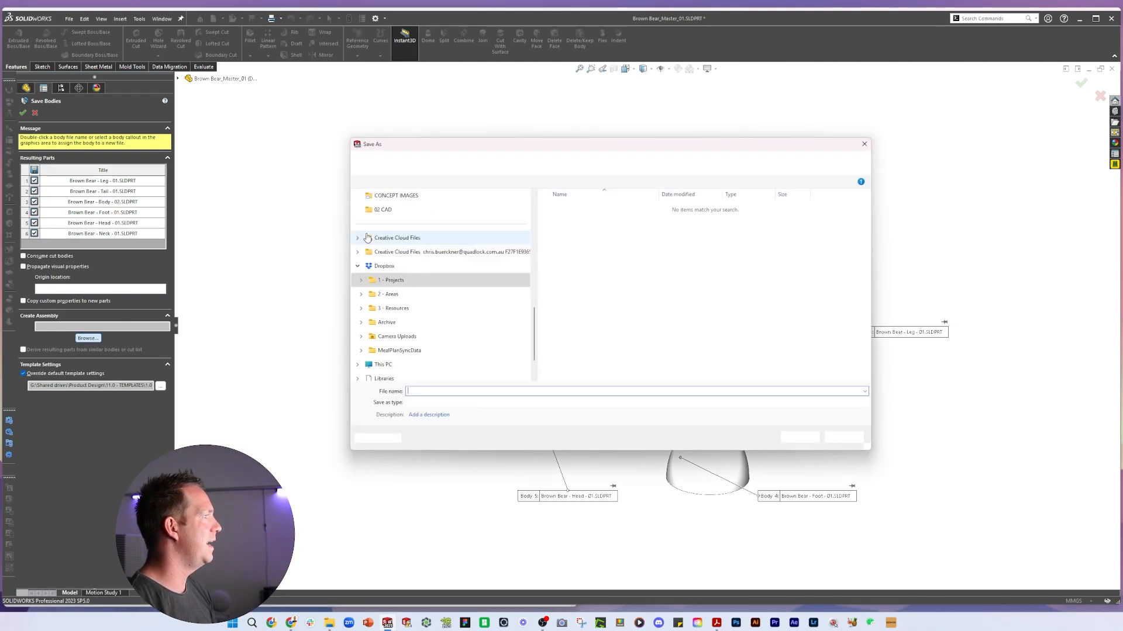
{"action": "left_click_drag", "start_coordinate": [627, 146], "coordinate": [616, 139]}
{"action": "left_click", "coordinate": [577, 144]}
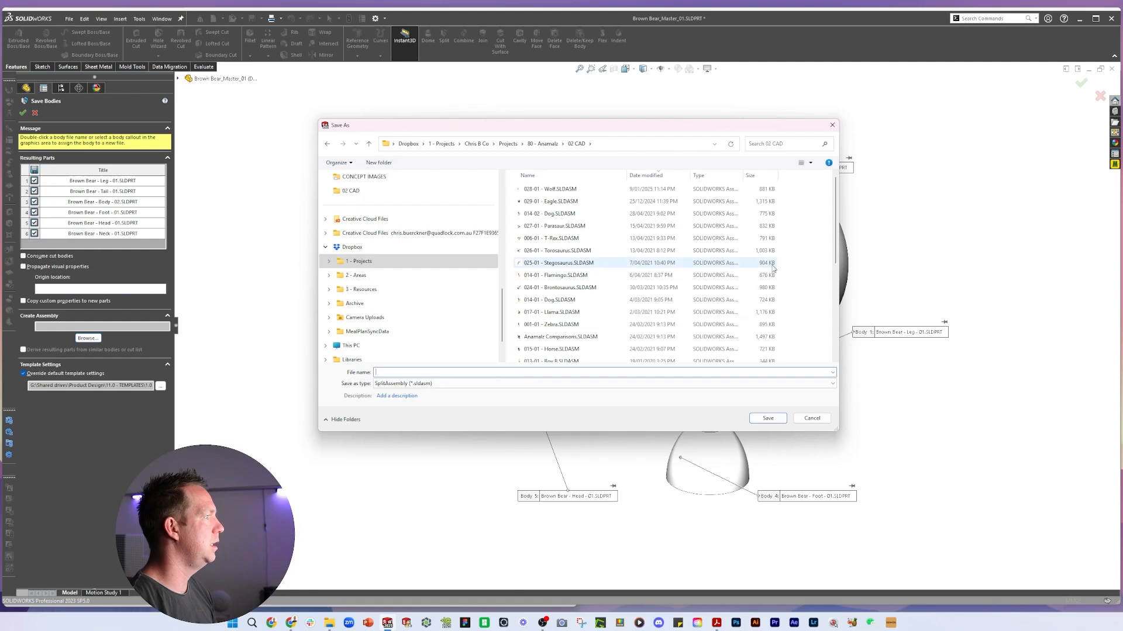
{"action": "type", "text": "030 - Brown"}
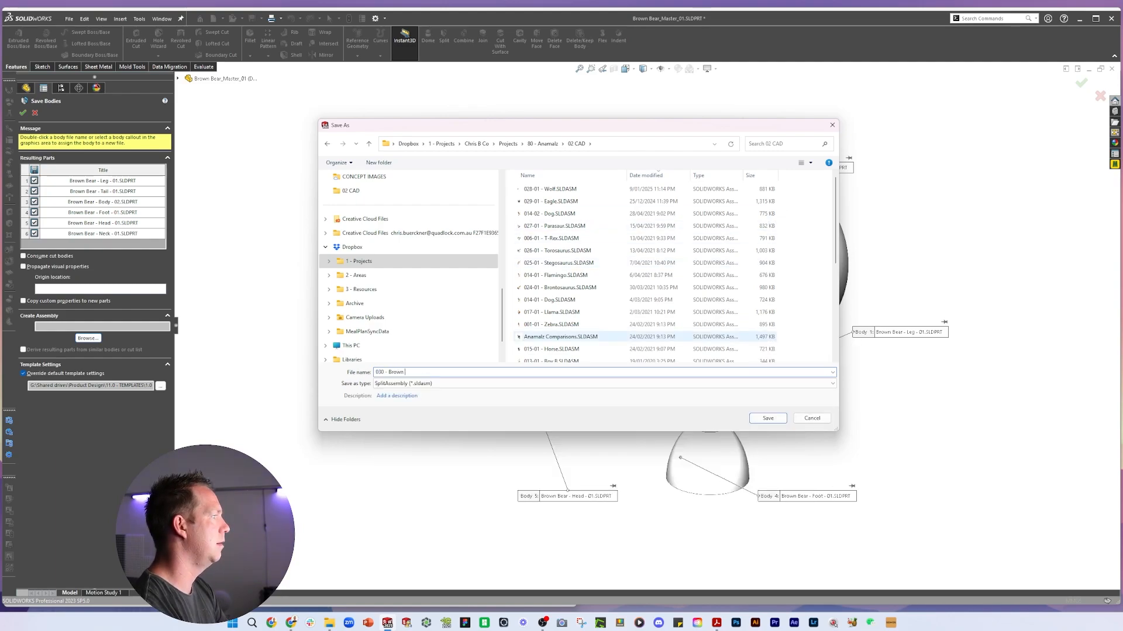
{"action": "type", "text": " Bear"}
{"action": "key", "text": "Return"}
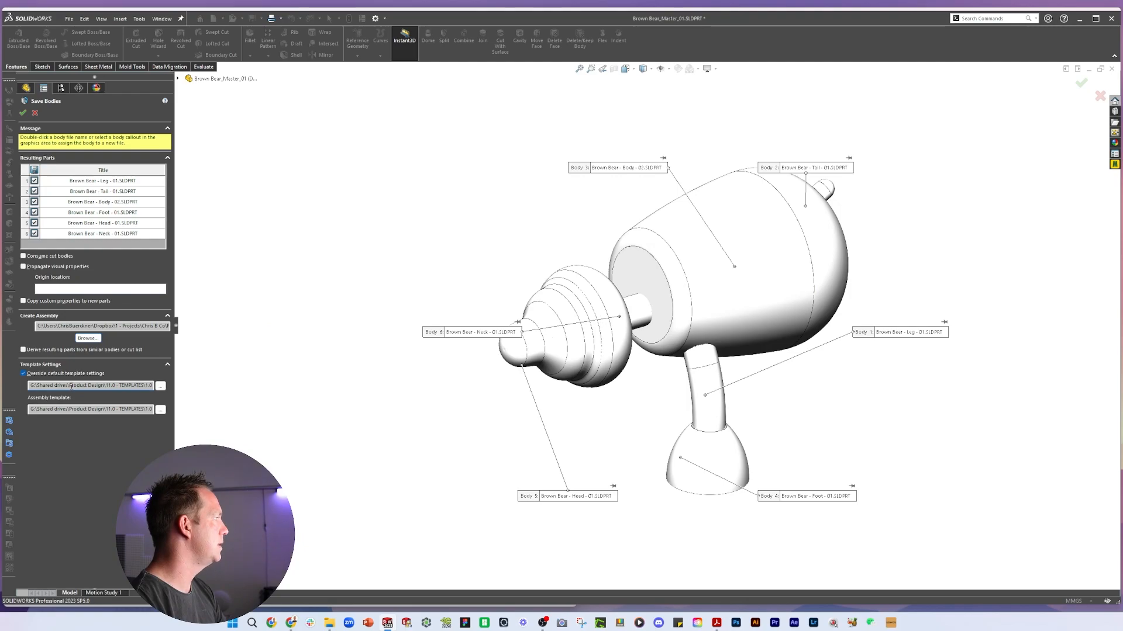
Choose the Anamalz Part and Anamalz Assembly templates and confirm saving the bodies
{"action": "left_click", "coordinate": [161, 386]}
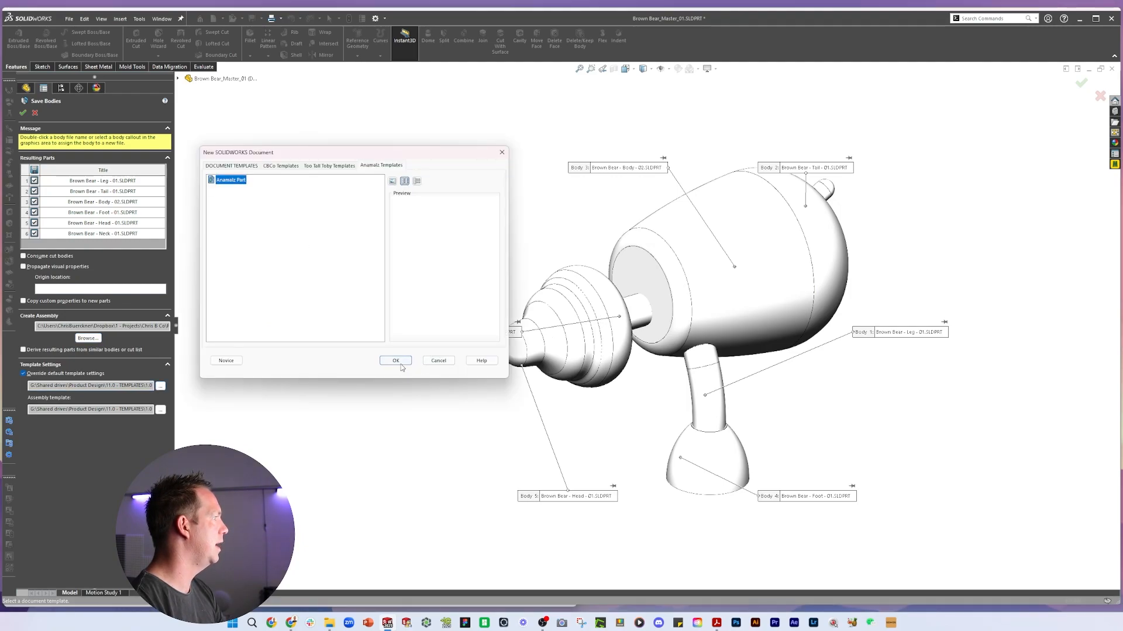
{"action": "left_click", "coordinate": [400, 365]}
{"action": "left_click", "coordinate": [160, 409]}
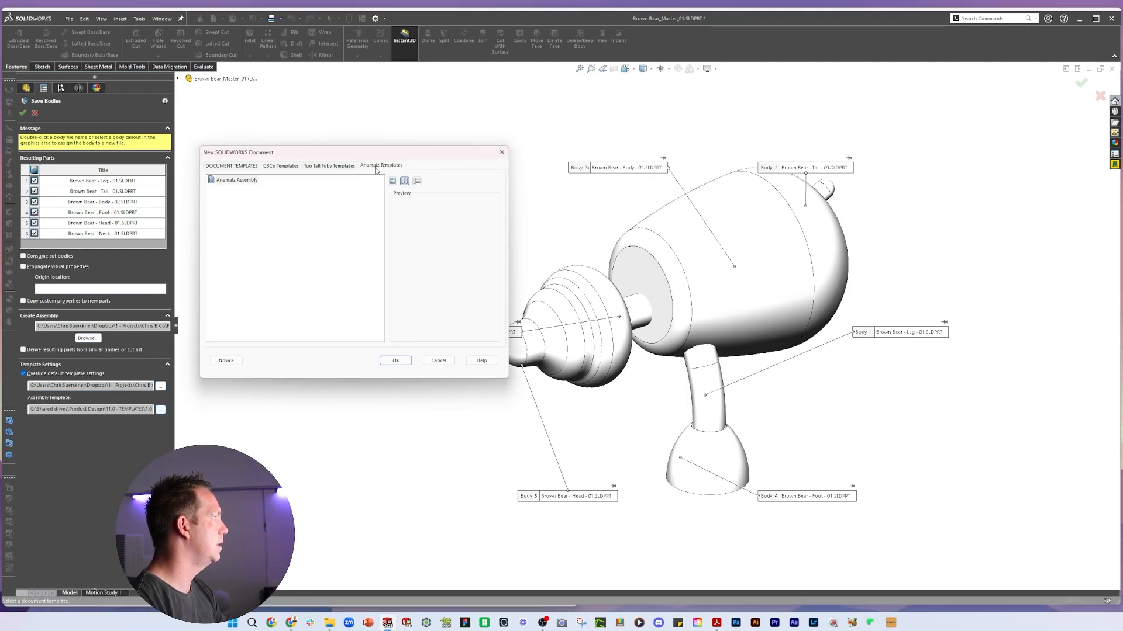
{"action": "left_click", "coordinate": [254, 182]}
{"action": "left_click", "coordinate": [396, 361]}
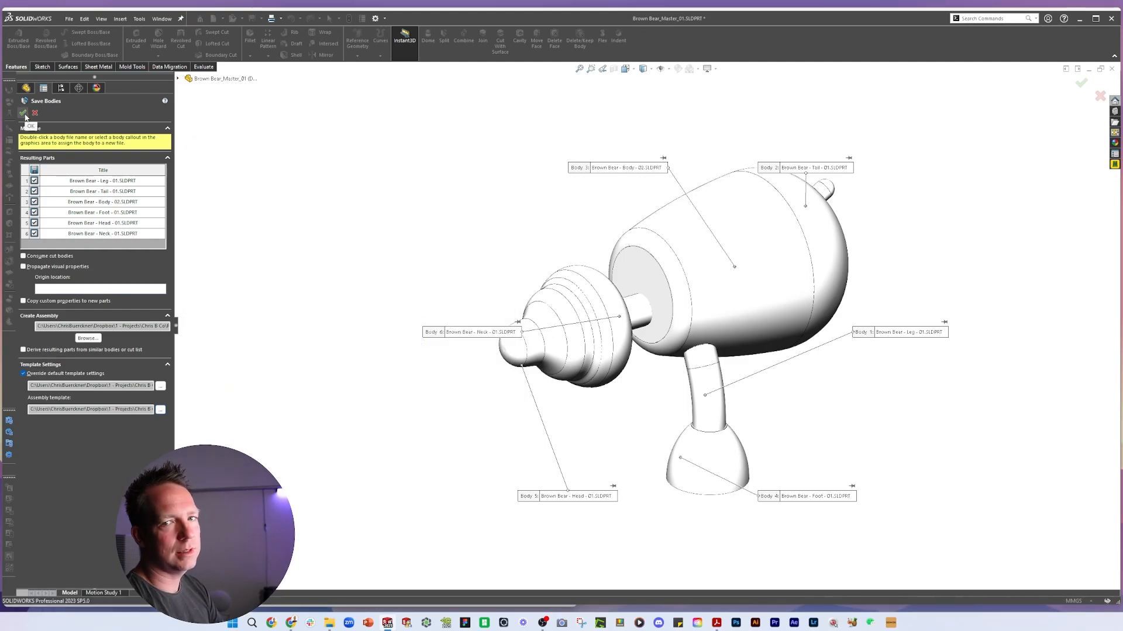
{"action": "left_click", "coordinate": [23, 114]}
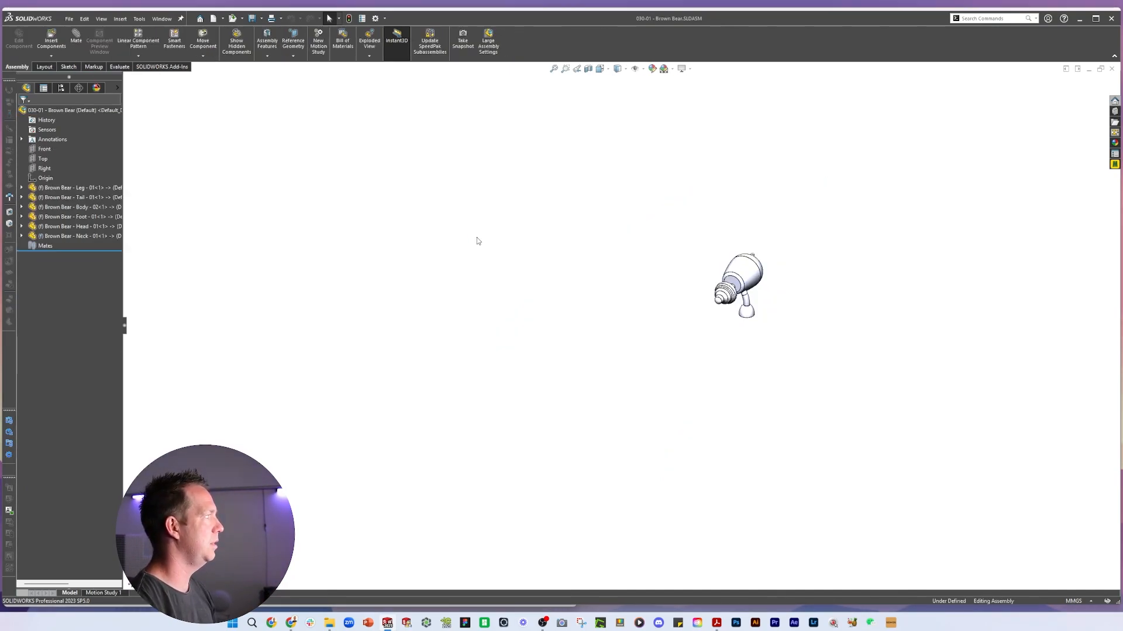
Fit the new assembly in view and select its components to inspect them
{"action": "key", "text": "f"}
{"action": "left_click_drag", "start_coordinate": [125, 325], "coordinate": [206, 325]}
{"action": "middle_click_drag", "start_coordinate": [697, 343], "coordinate": [629, 344]}
{"action": "left_click", "coordinate": [93, 187]}
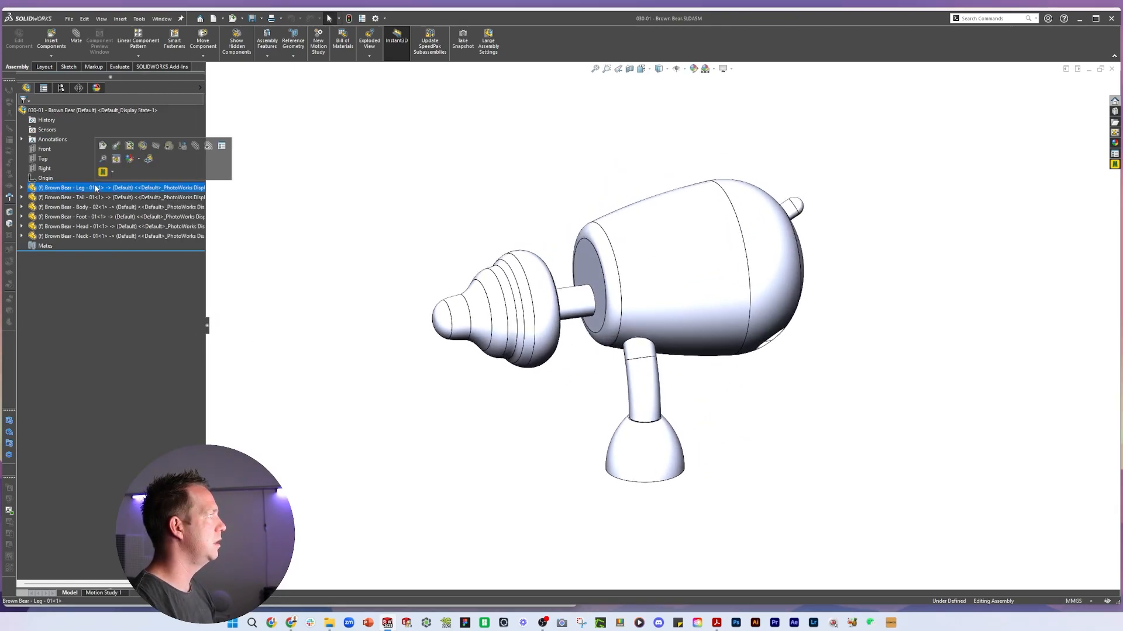
{"action": "left_click", "coordinate": [99, 197]}
{"action": "key", "text": "Escape"}
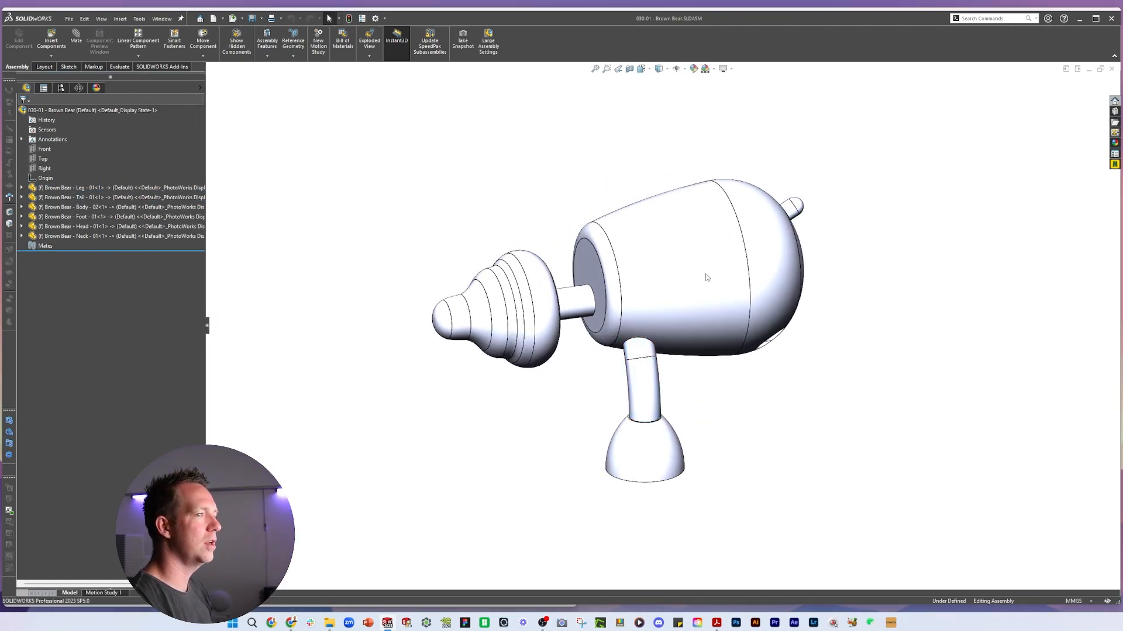
{"action": "left_click", "coordinate": [706, 277]}
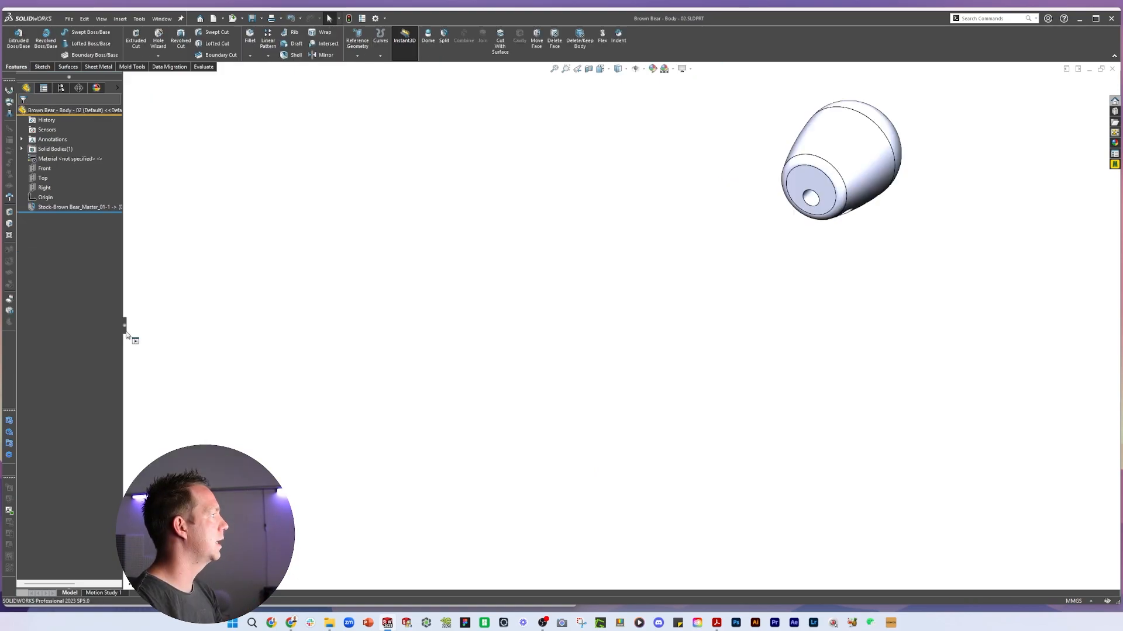
Inspect the opened Body - 02 part and its stock feature linked to the master part
{"action": "left_click_drag", "start_coordinate": [124, 333], "coordinate": [224, 318]}
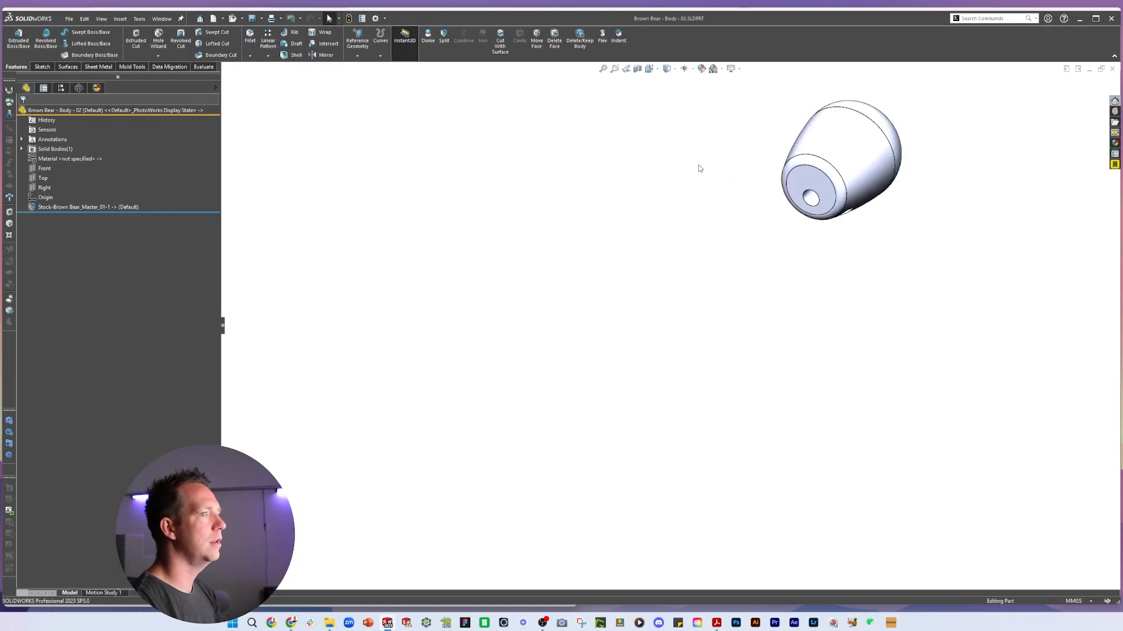
{"action": "scroll", "coordinate": [862, 131], "scroll_direction": "up", "scroll_amount": 1}
{"action": "middle_click_drag", "start_coordinate": [861, 128], "coordinate": [807, 193]}
{"action": "scroll", "coordinate": [807, 193], "scroll_direction": "down", "scroll_amount": 4}
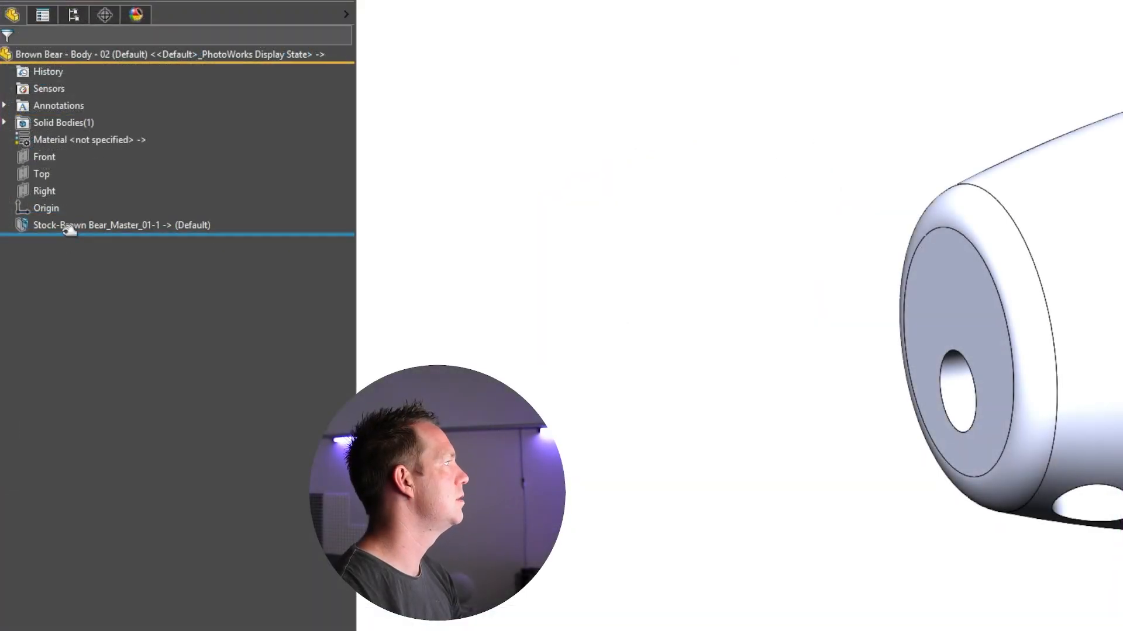
{"action": "left_click", "coordinate": [60, 208]}
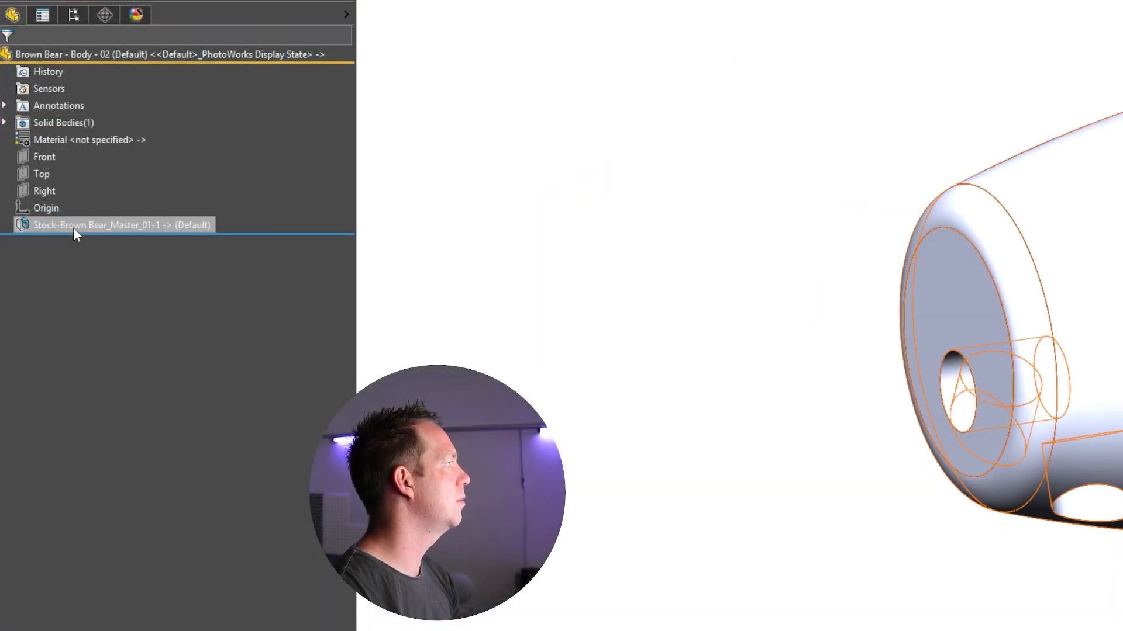
{"action": "left_click", "coordinate": [677, 463]}
Edit the stock feature in context to open the master part, and save the master
{"action": "right_click", "coordinate": [136, 221]}
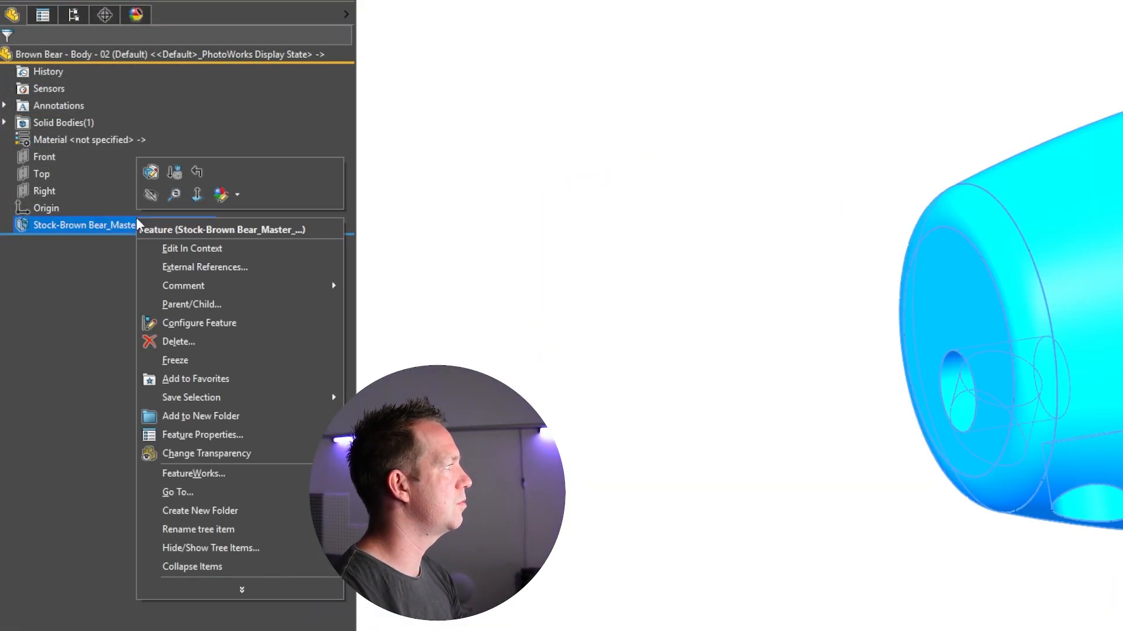
{"action": "left_click", "coordinate": [220, 252]}
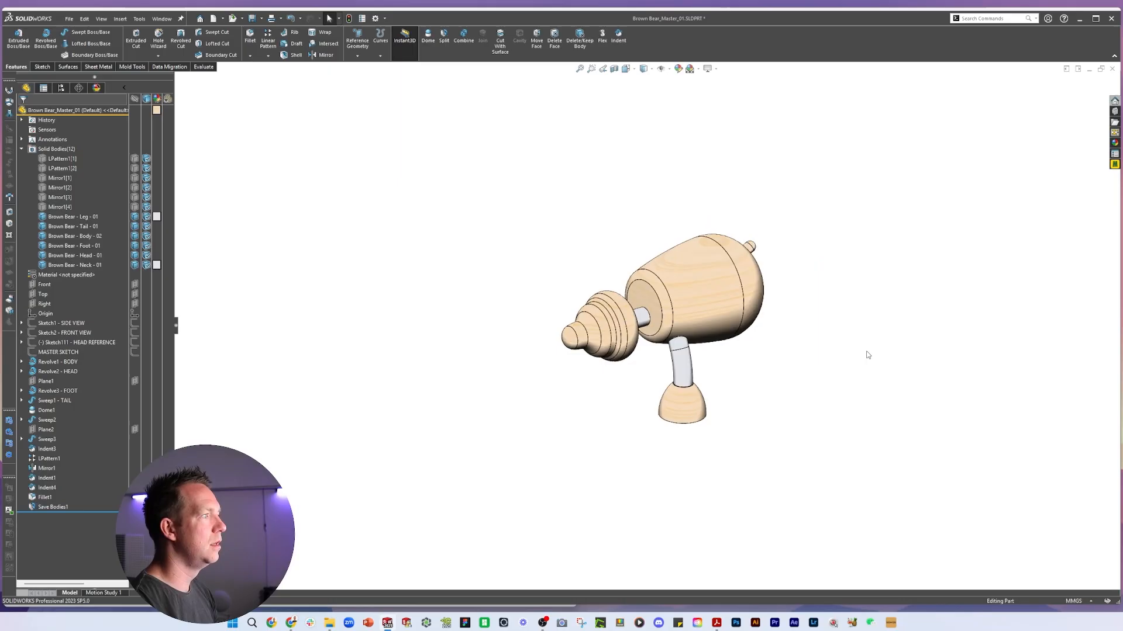
{"action": "middle_click_drag", "start_coordinate": [867, 355], "coordinate": [797, 380]}
{"action": "scroll", "coordinate": [806, 347], "scroll_direction": "down", "scroll_amount": 3}
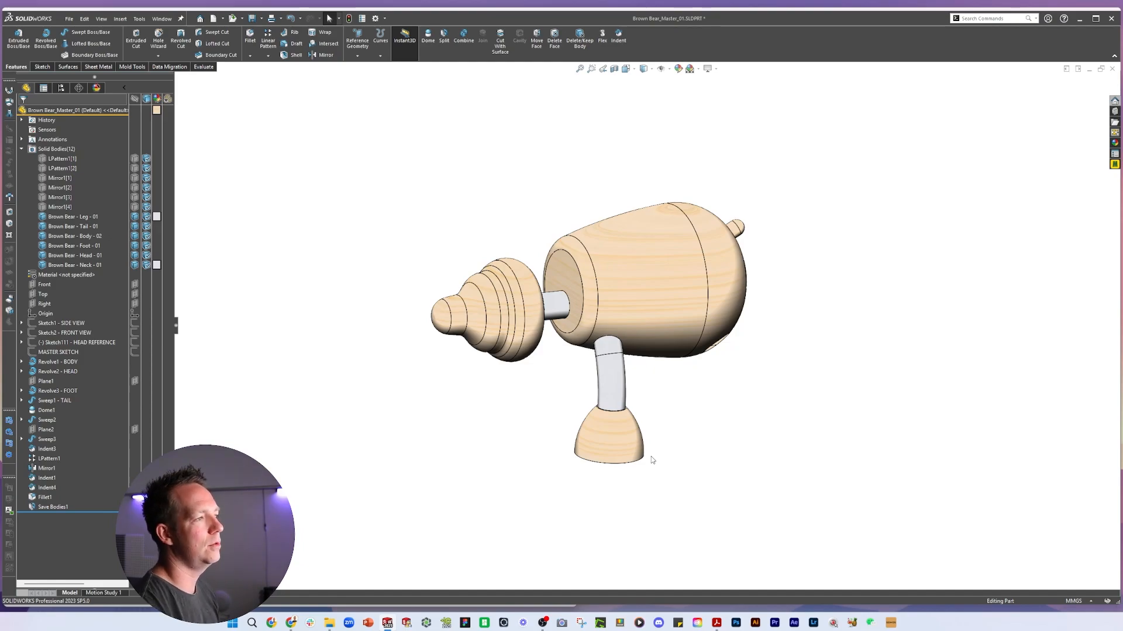
{"action": "scroll", "coordinate": [675, 408], "scroll_direction": "down", "scroll_amount": 3}
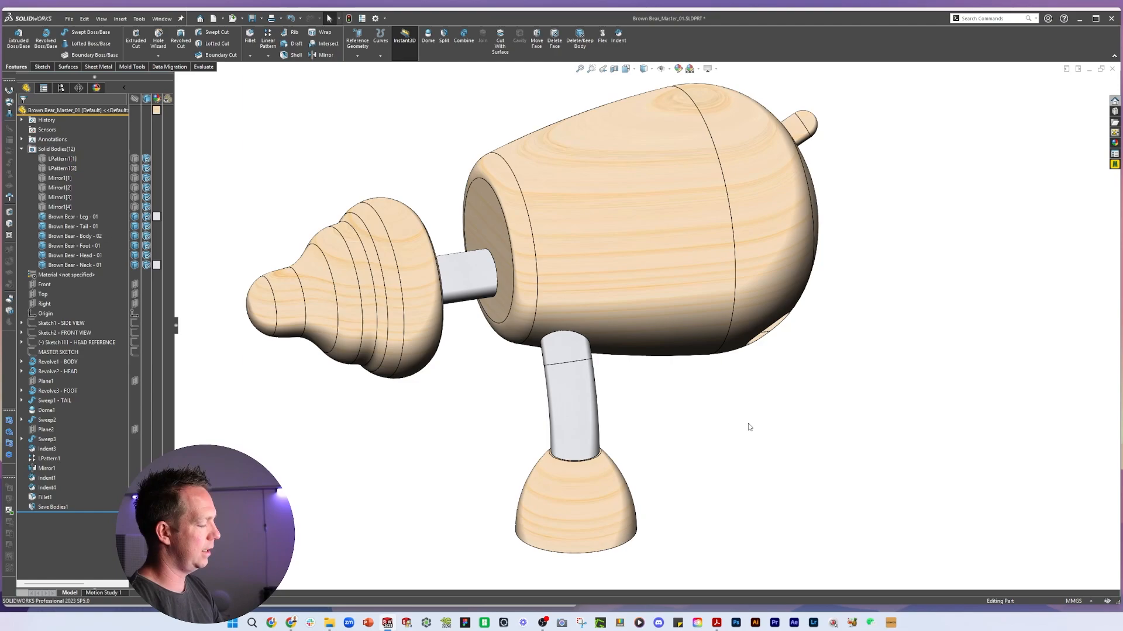
{"action": "key", "text": "ctrl+s"}
Switch between the body part and the master part to compare them and the Save Bodies feature
{"action": "key", "text": "ctrl+Tab"}
{"action": "left_click", "coordinate": [585, 324]}
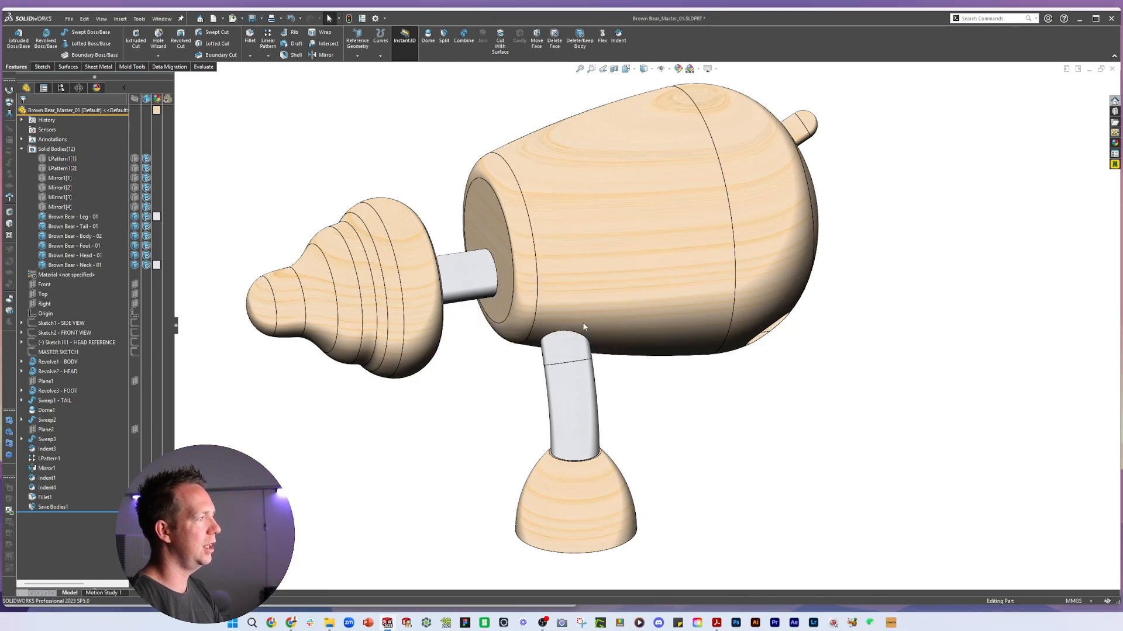
{"action": "left_click", "coordinate": [797, 466]}
{"action": "middle_click_drag", "start_coordinate": [797, 464], "coordinate": [731, 462]}
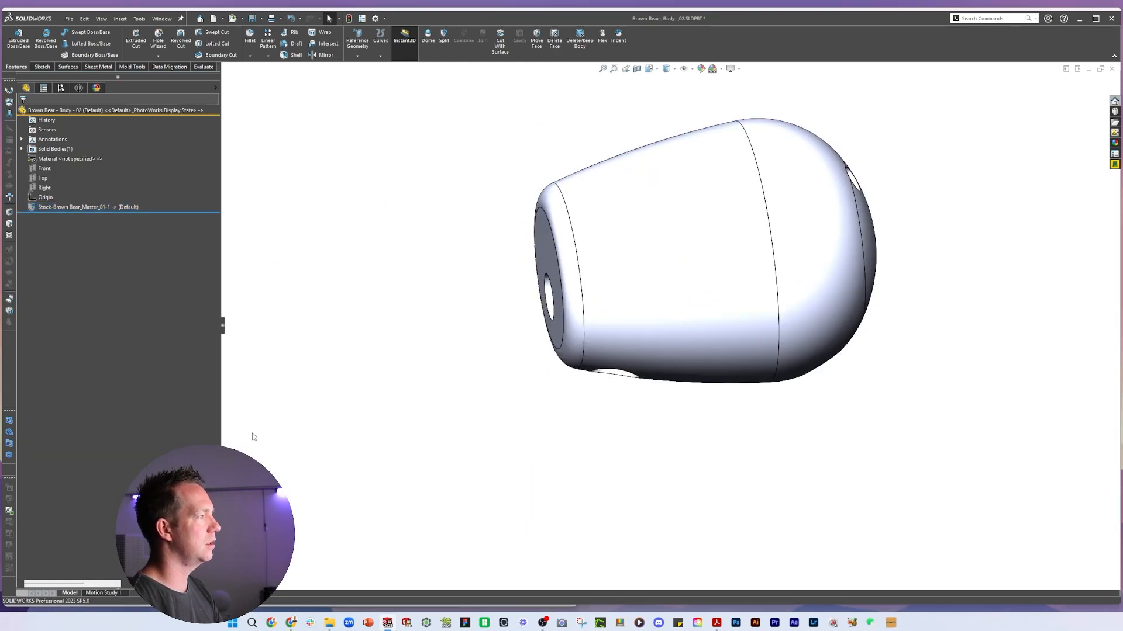
{"action": "key", "text": "ctrl+Tab"}
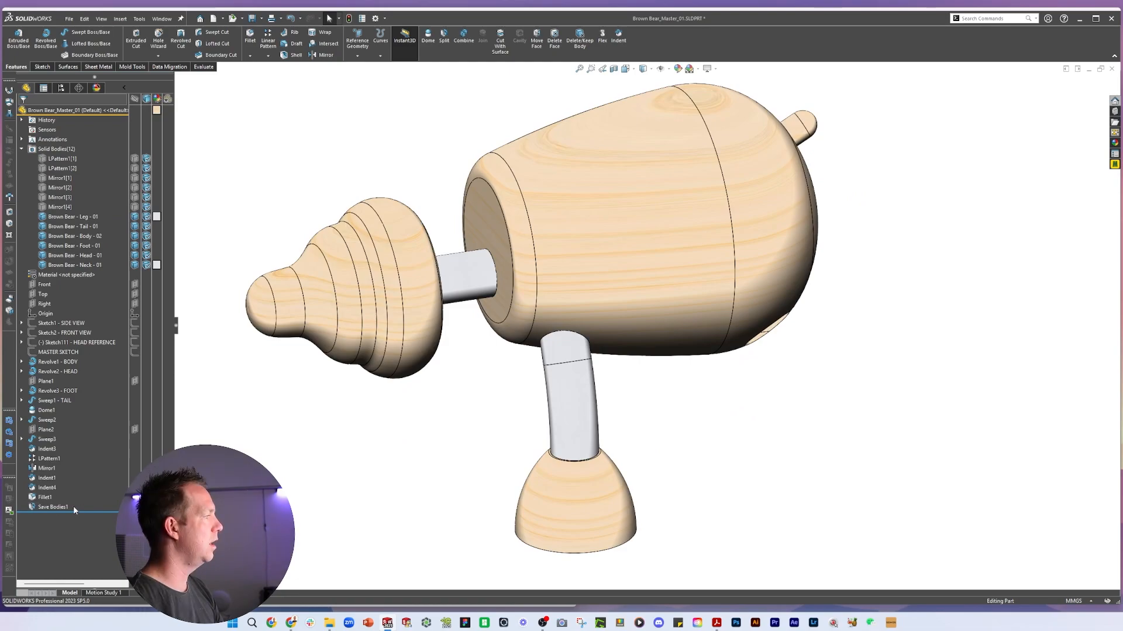
{"action": "left_click", "coordinate": [56, 508]}
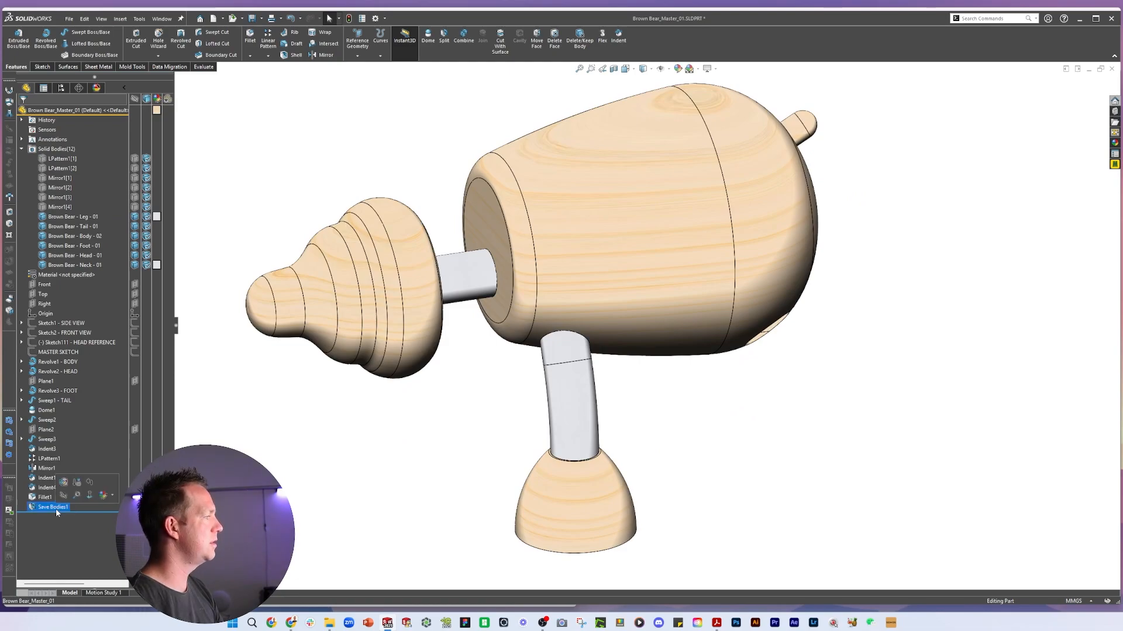
{"action": "left_click", "coordinate": [342, 511]}
{"action": "key", "text": "ctrl+Tab"}
{"action": "left_click", "coordinate": [576, 332]}
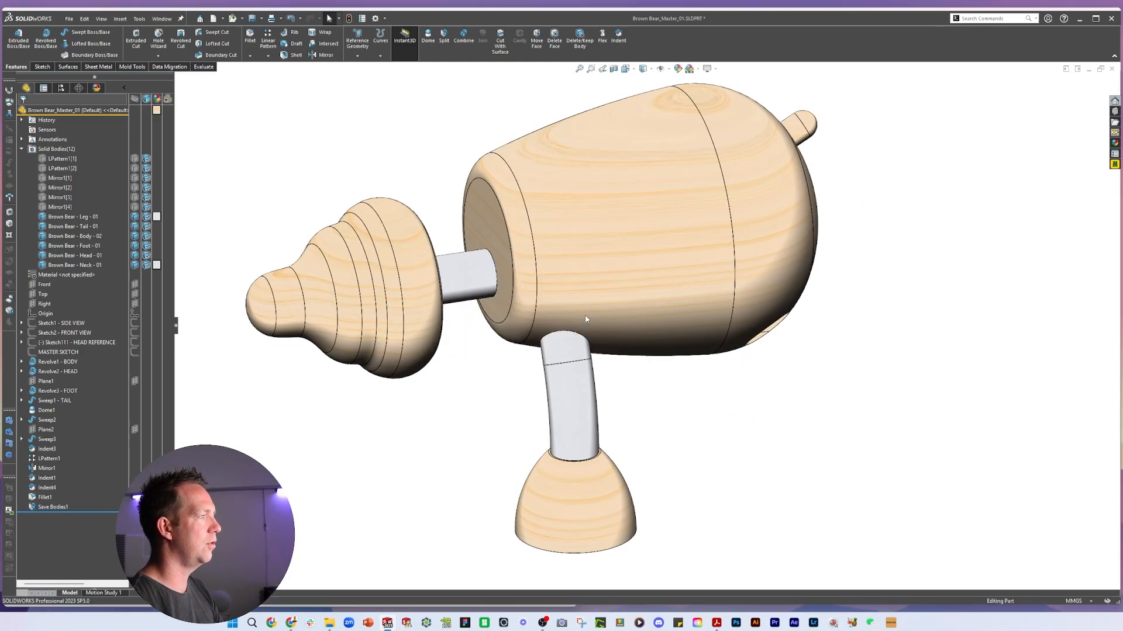
{"action": "key", "text": "ctrl+Tab"}
{"action": "left_click", "coordinate": [576, 331]}
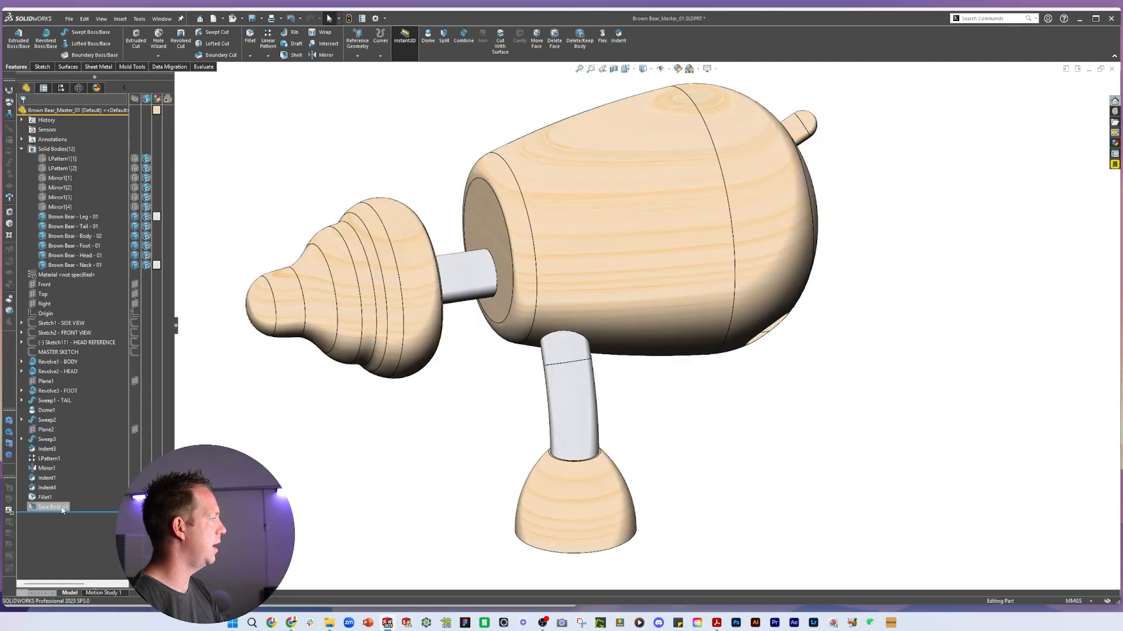
Sketch a circle on the Right plane across the master body for a through cut
{"action": "left_click", "coordinate": [45, 303]}
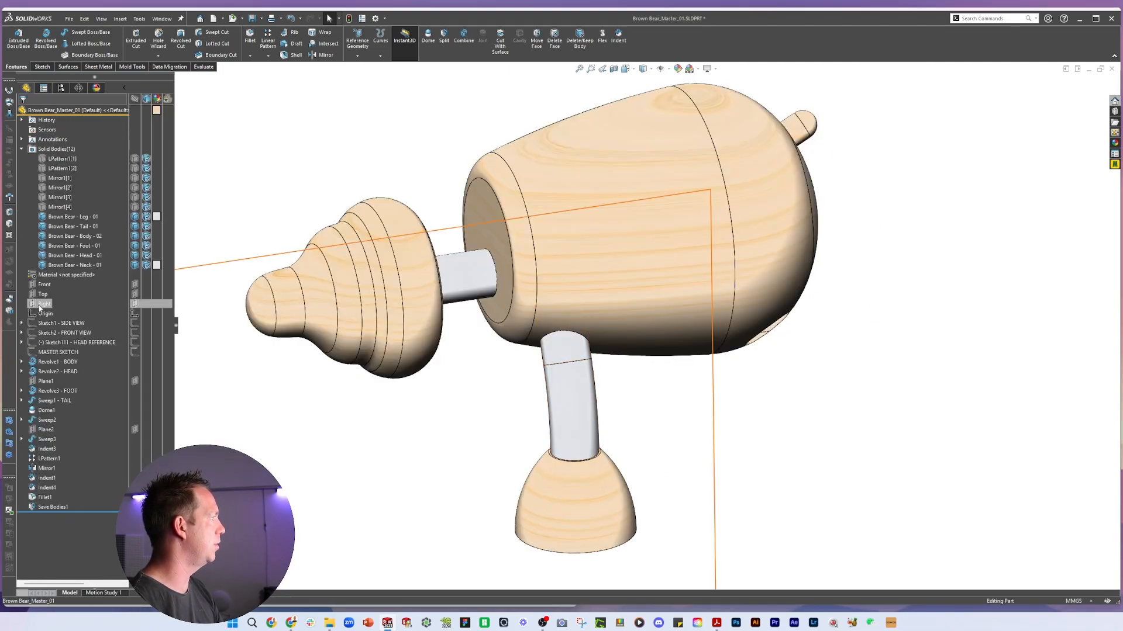
{"action": "left_click", "coordinate": [193, 295]}
{"action": "scroll", "coordinate": [751, 334], "scroll_direction": "up", "scroll_amount": 4}
{"action": "key", "text": "ctrl+8"}
{"action": "key", "text": "c"}
{"action": "left_click", "coordinate": [745, 247]}
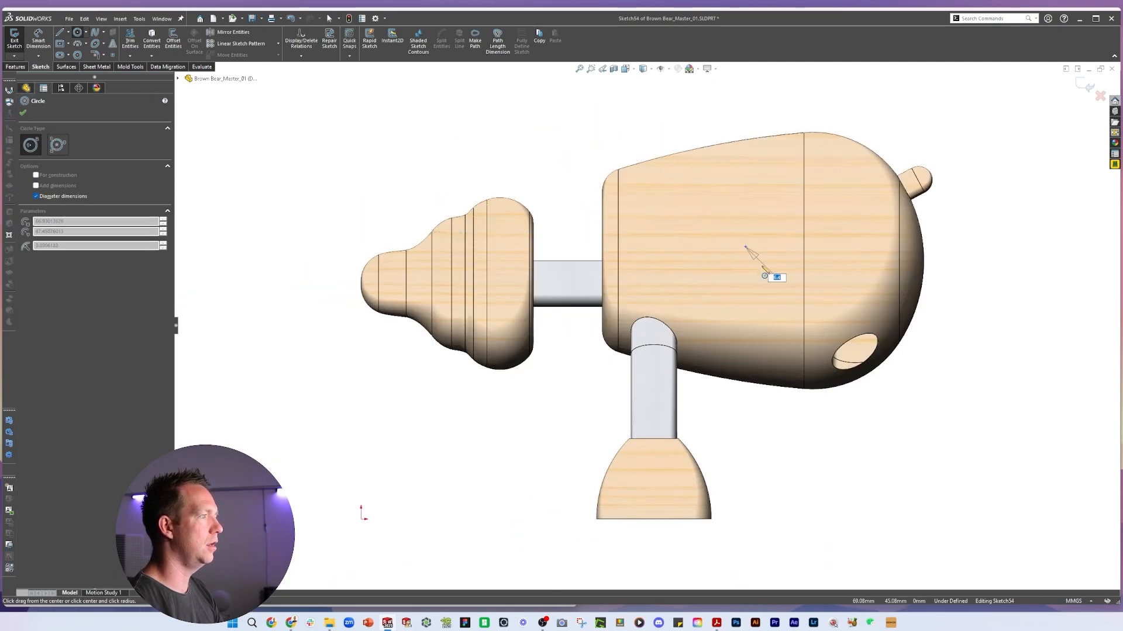
{"action": "left_click", "coordinate": [764, 264]}
{"action": "key", "text": "Escape"}
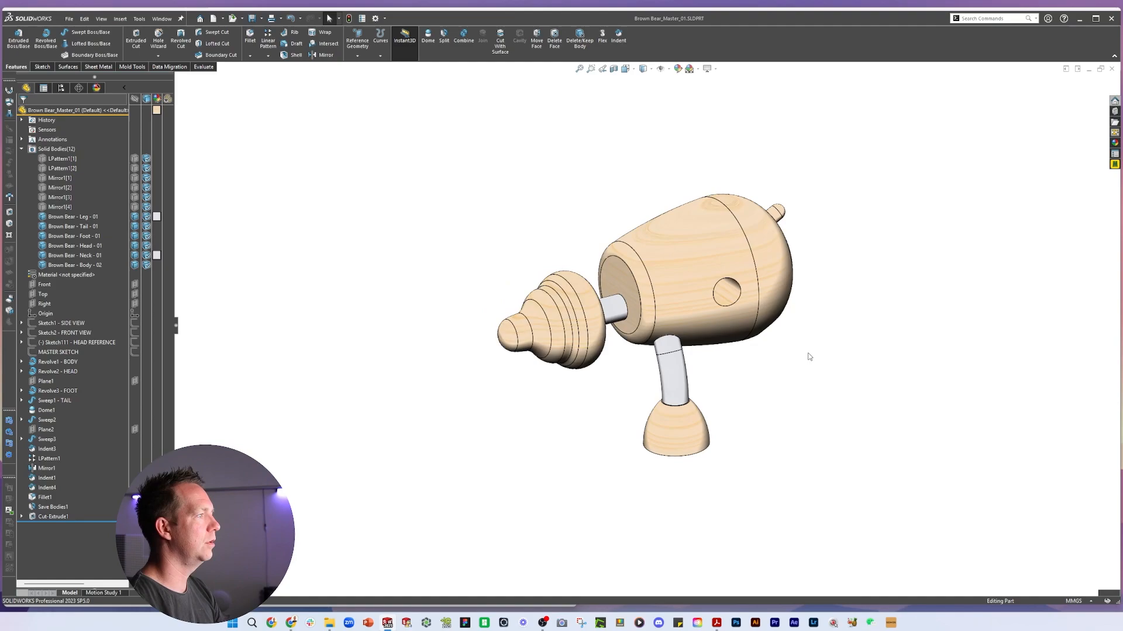
Move the cut above the Save Bodies feature and check the resulting hole in the body part
{"action": "middle_click_drag", "start_coordinate": [841, 178], "coordinate": [895, 270]}
{"action": "key", "text": "ctrl+Tab"}
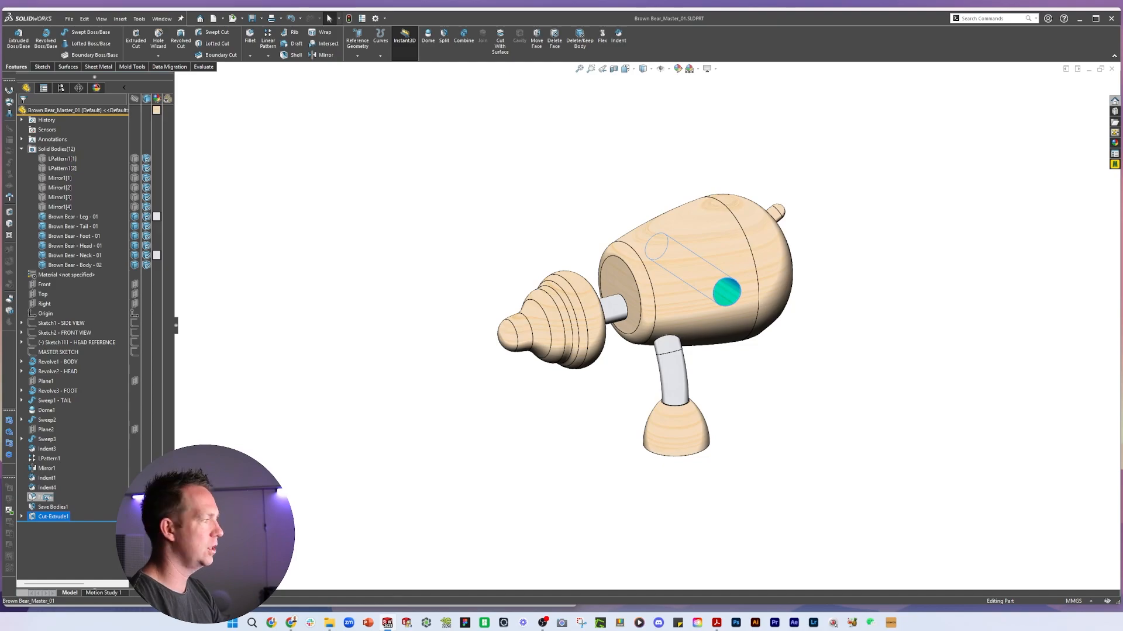
{"action": "key", "text": "ctrl+Tab"}
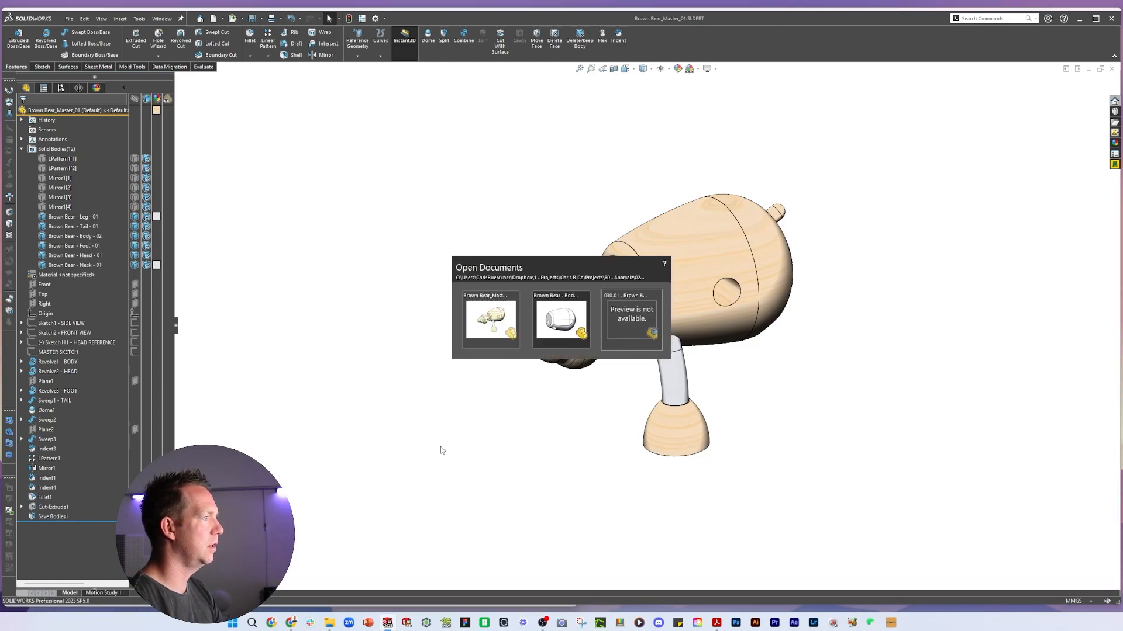
{"action": "middle_click_drag", "start_coordinate": [809, 243], "coordinate": [845, 302]}
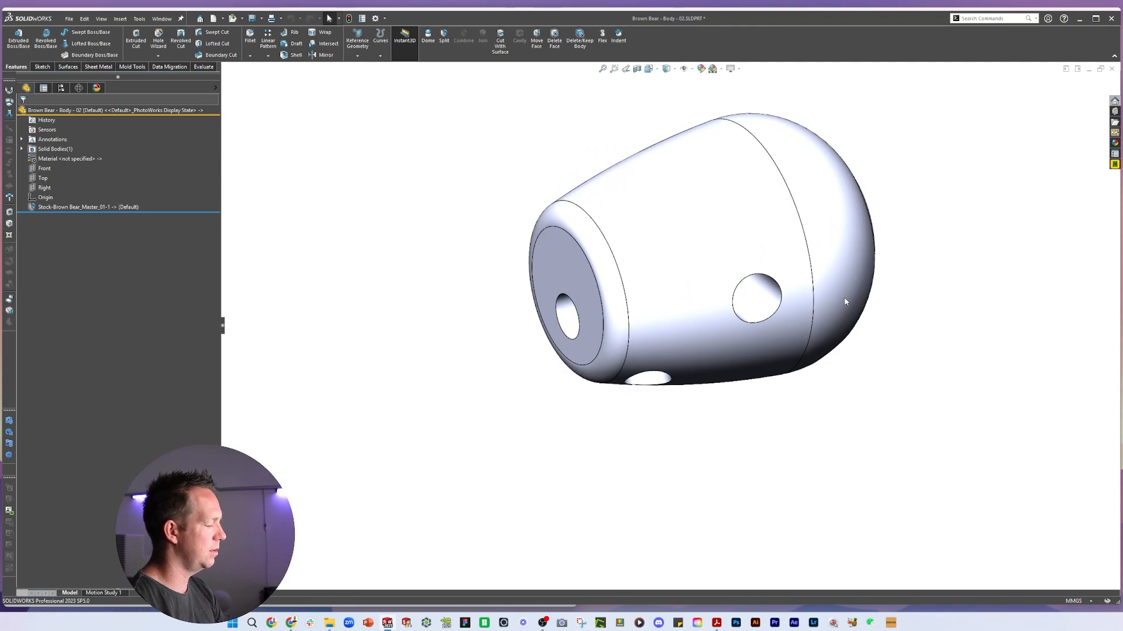
{"action": "key", "text": "ctrl+Tab"}
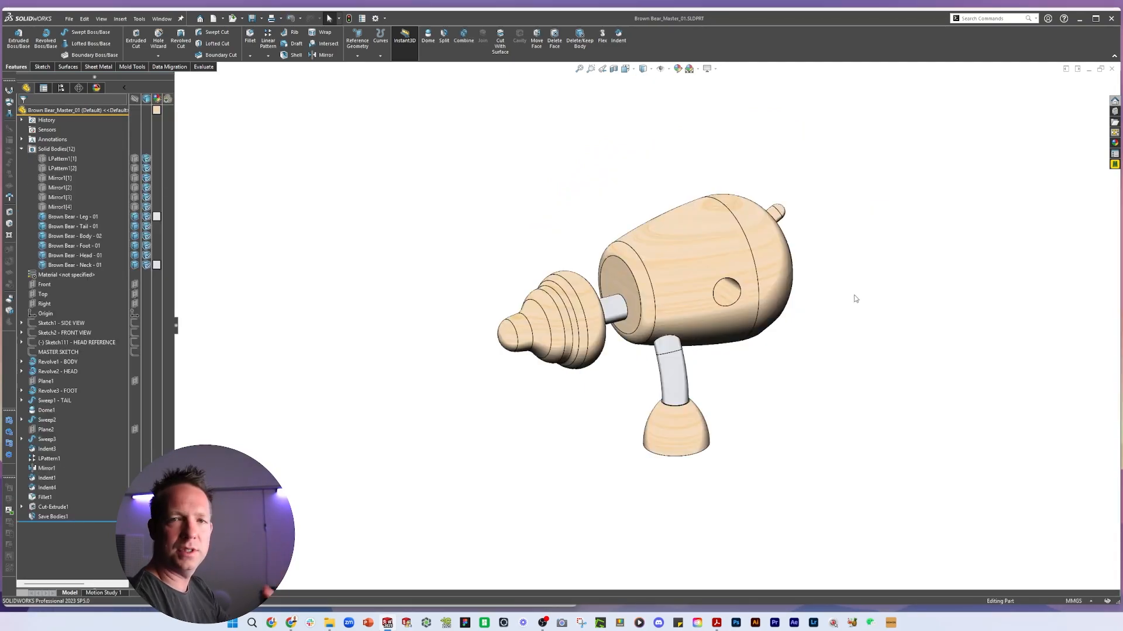
Delete the cut-extrude feature from the master part
{"action": "left_click", "coordinate": [53, 517]}
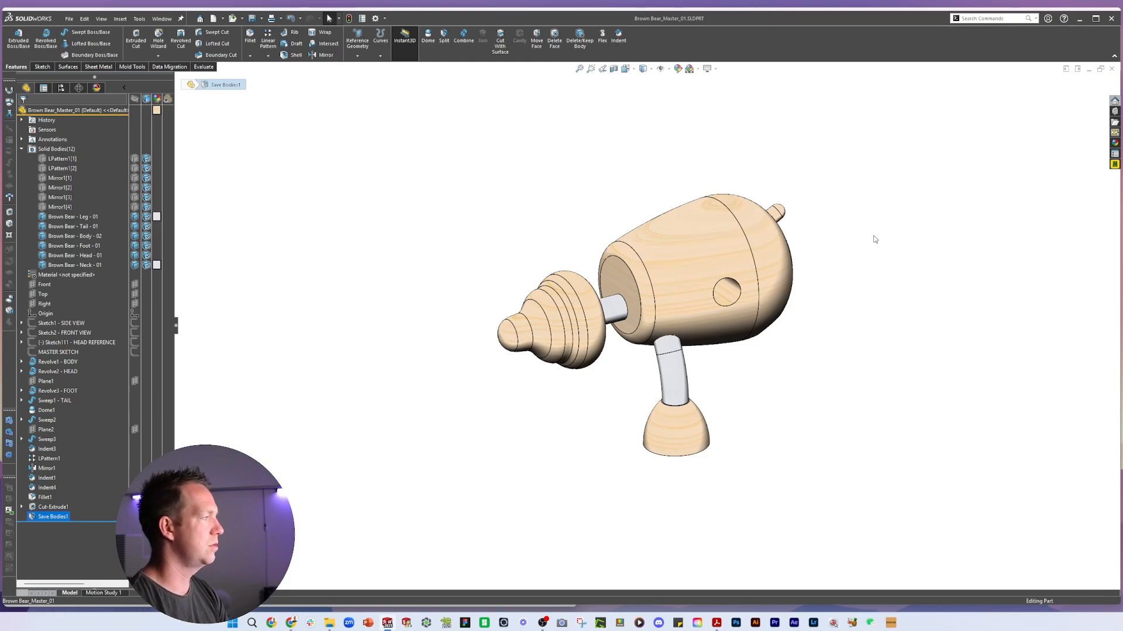
{"action": "left_click", "coordinate": [875, 240]}
{"action": "left_click", "coordinate": [53, 507]}
{"action": "key", "text": "Delete"}
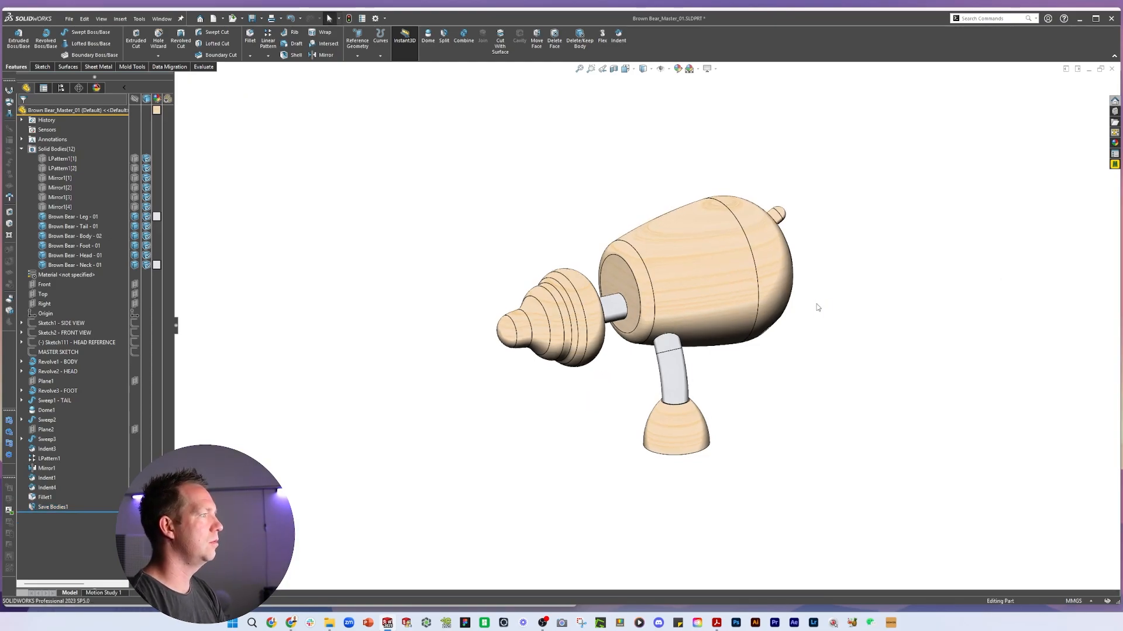
Switch between the master part and the body part to compare them
{"action": "scroll", "coordinate": [681, 283], "scroll_direction": "down", "scroll_amount": 1}
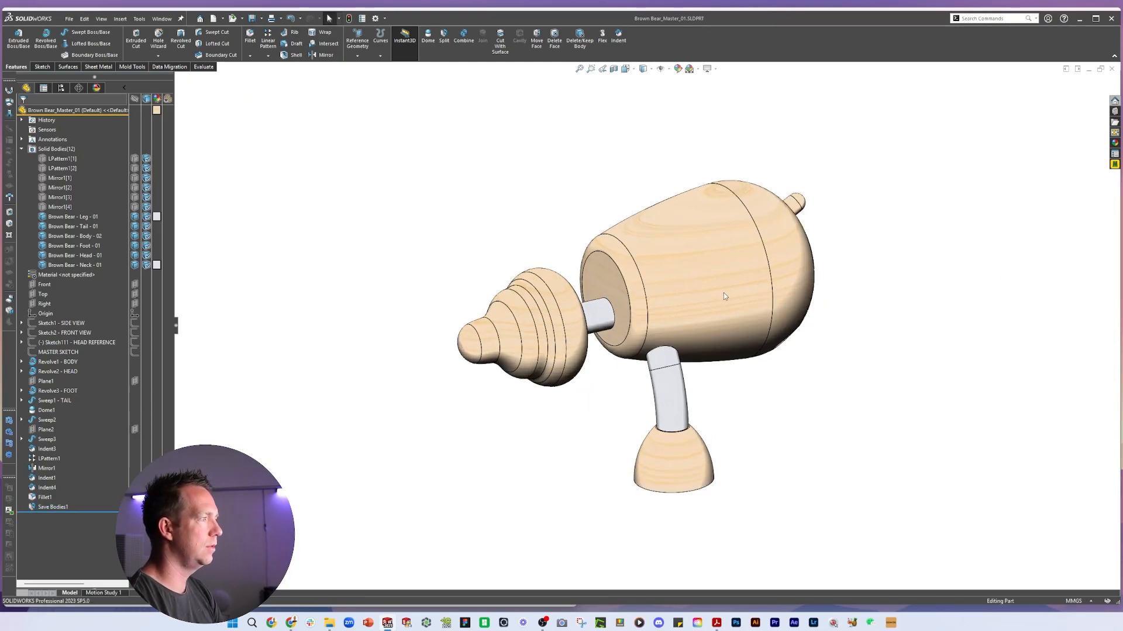
{"action": "left_click", "coordinate": [724, 293]}
{"action": "left_click", "coordinate": [833, 235]}
{"action": "key", "text": "ctrl+Tab"}
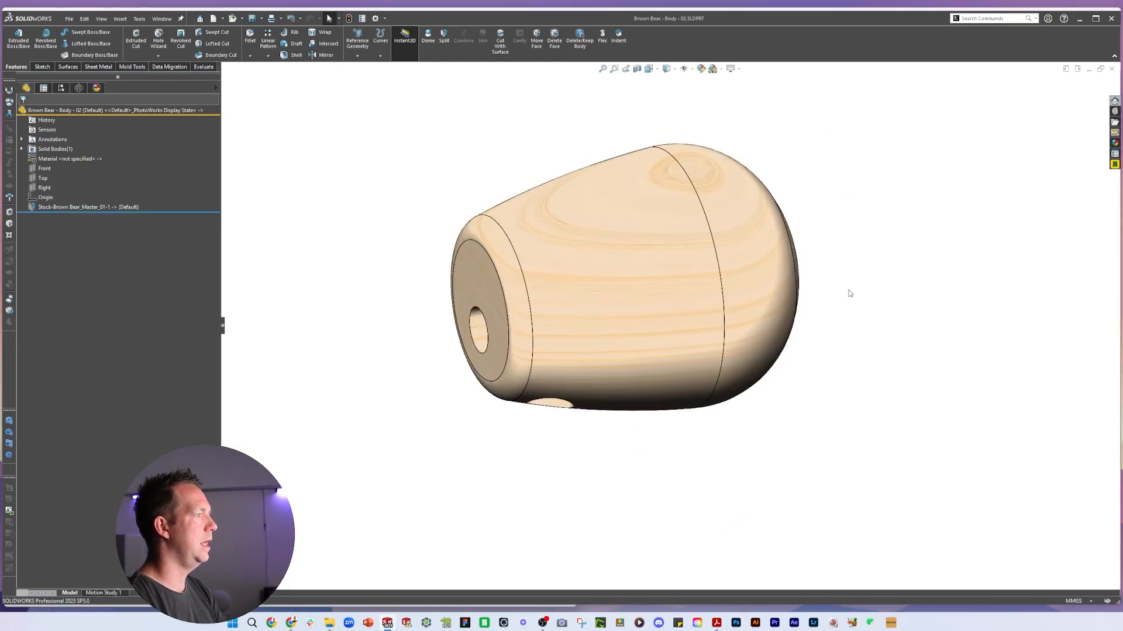
{"action": "key", "text": "ctrl+Tab"}
{"action": "left_click", "coordinate": [671, 390]}
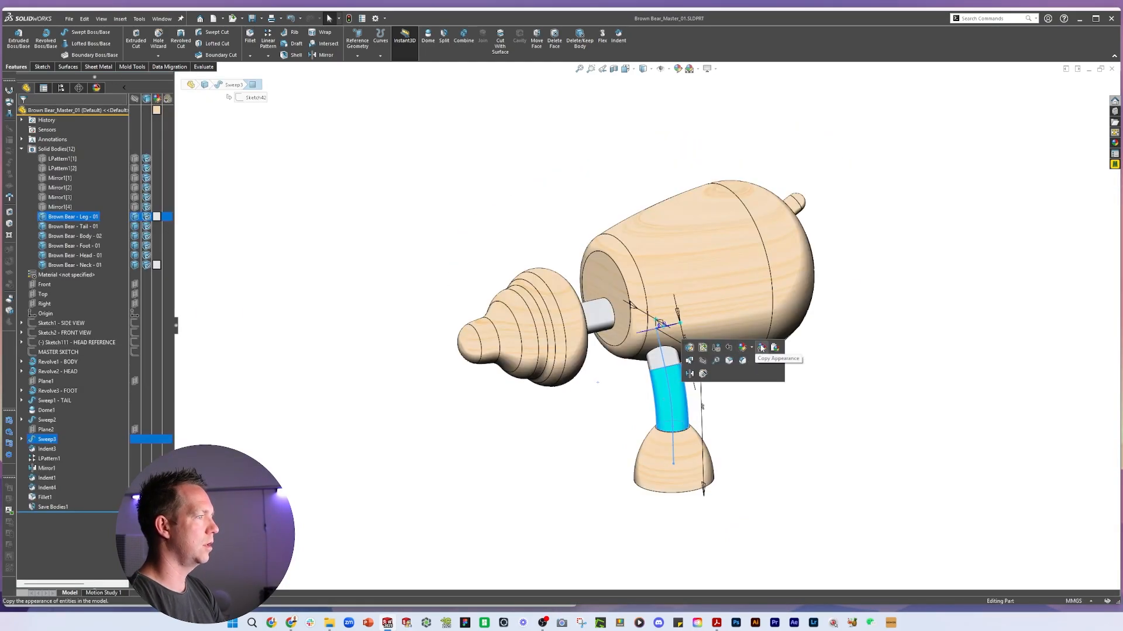
{"action": "left_click", "coordinate": [761, 348]}
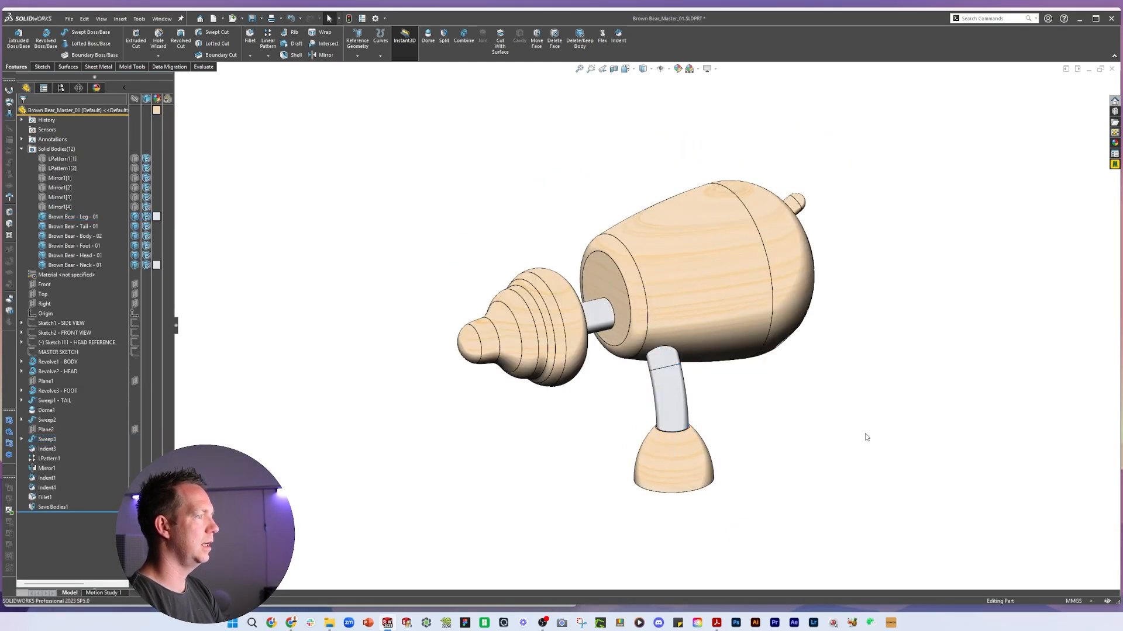
Switch to the assembly, select all components and float them
{"action": "key", "text": "ctrl+Tab"}
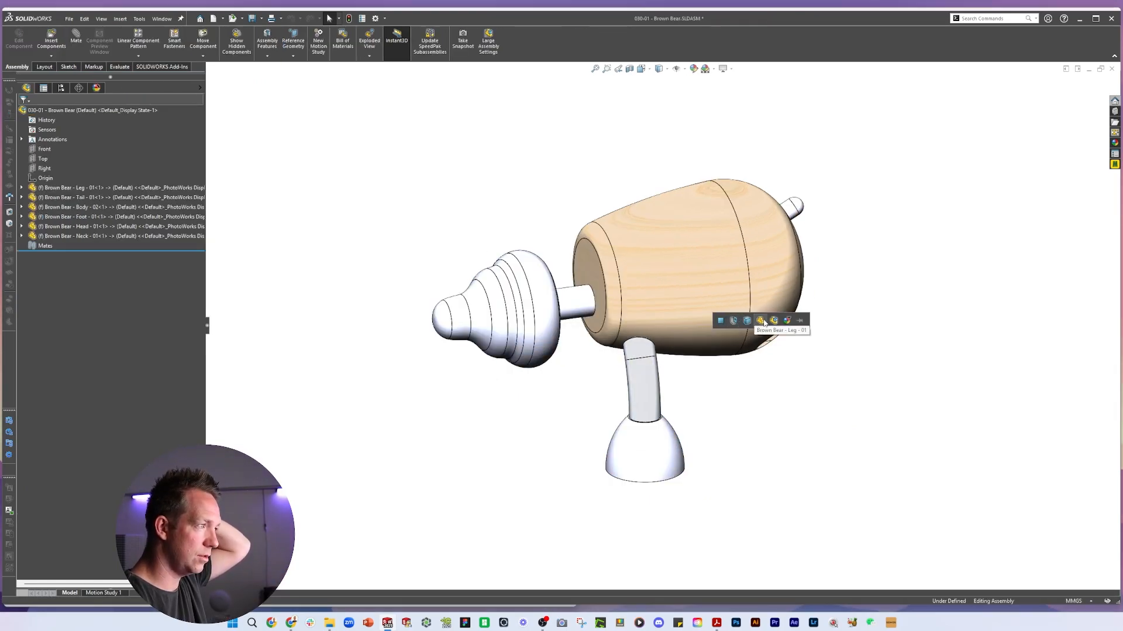
{"action": "left_click", "coordinate": [764, 321]}
{"action": "left_click", "coordinate": [586, 309]}
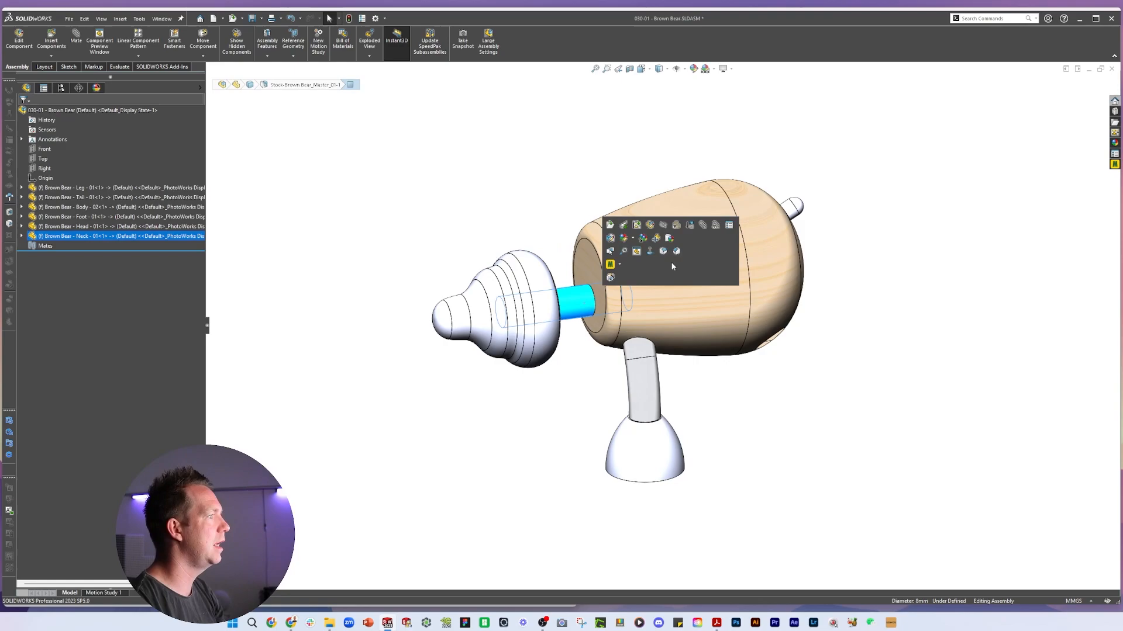
{"action": "left_click", "coordinate": [667, 240]}
{"action": "key", "text": "ctrl+Tab"}
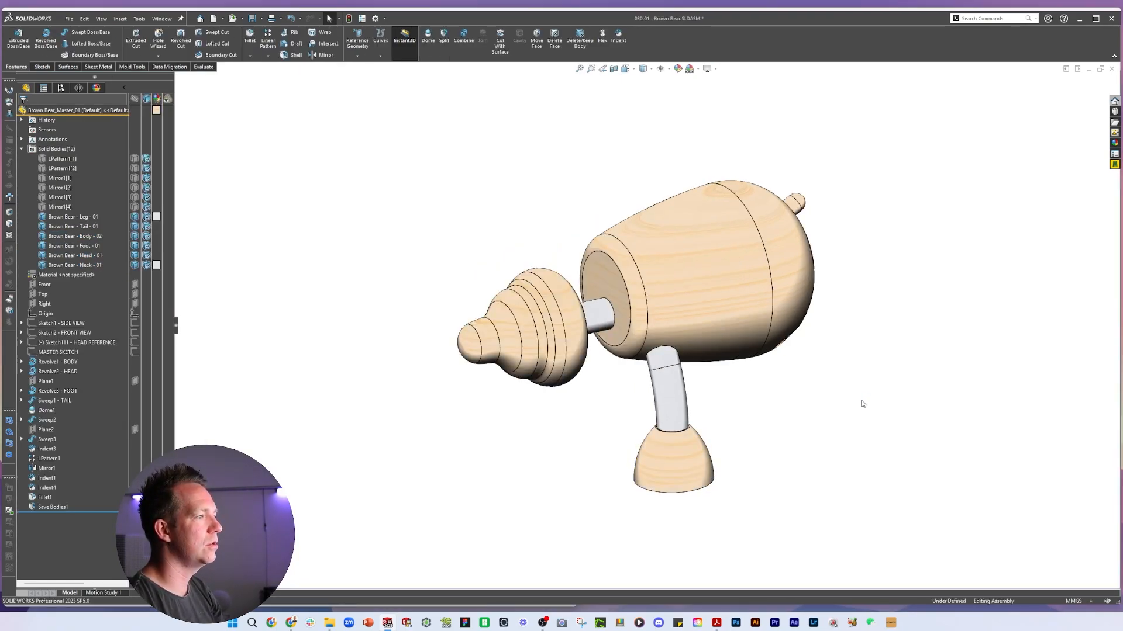
{"action": "key", "text": "ctrl+Tab"}
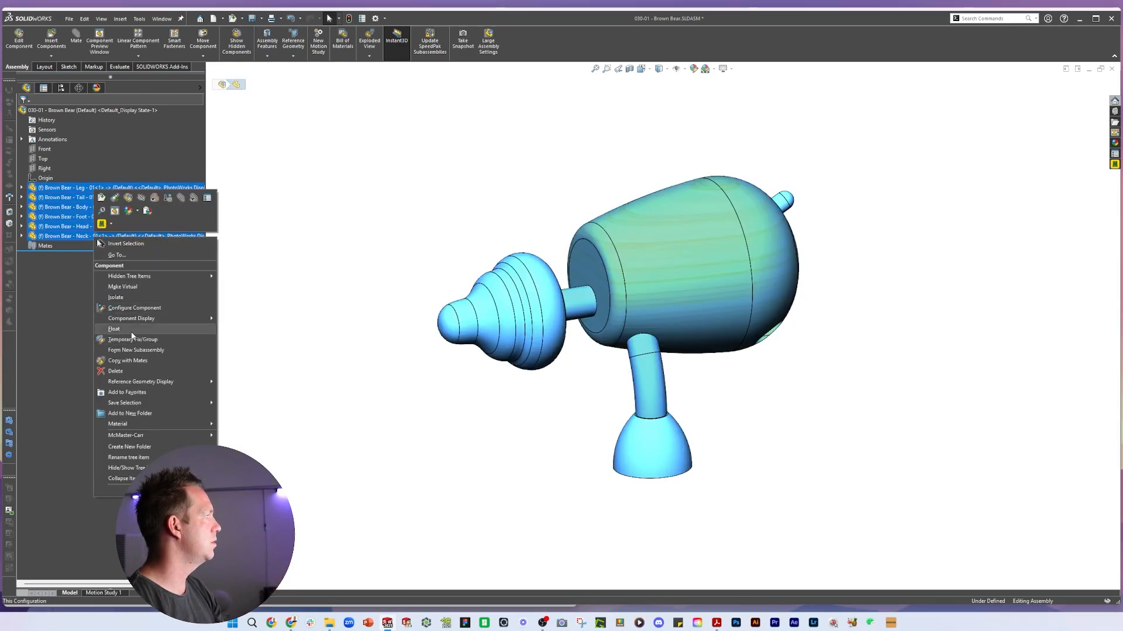
{"action": "left_click", "coordinate": [130, 329]}
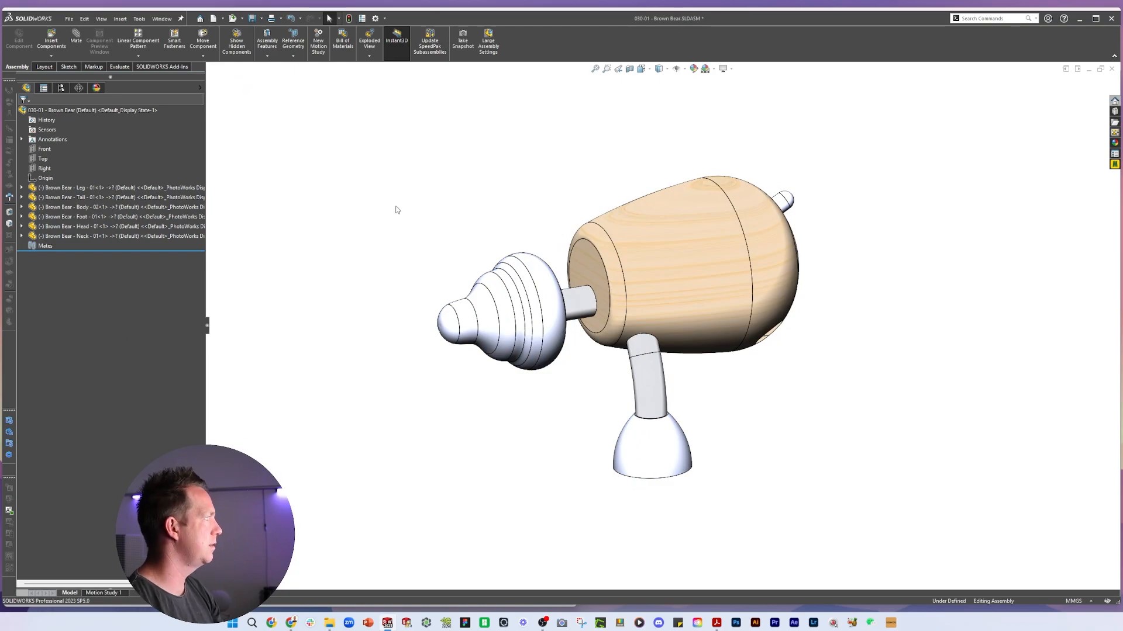
Reorder the assembly tree so the Head component comes first
{"action": "left_click_drag", "start_coordinate": [64, 226], "coordinate": [81, 188]}
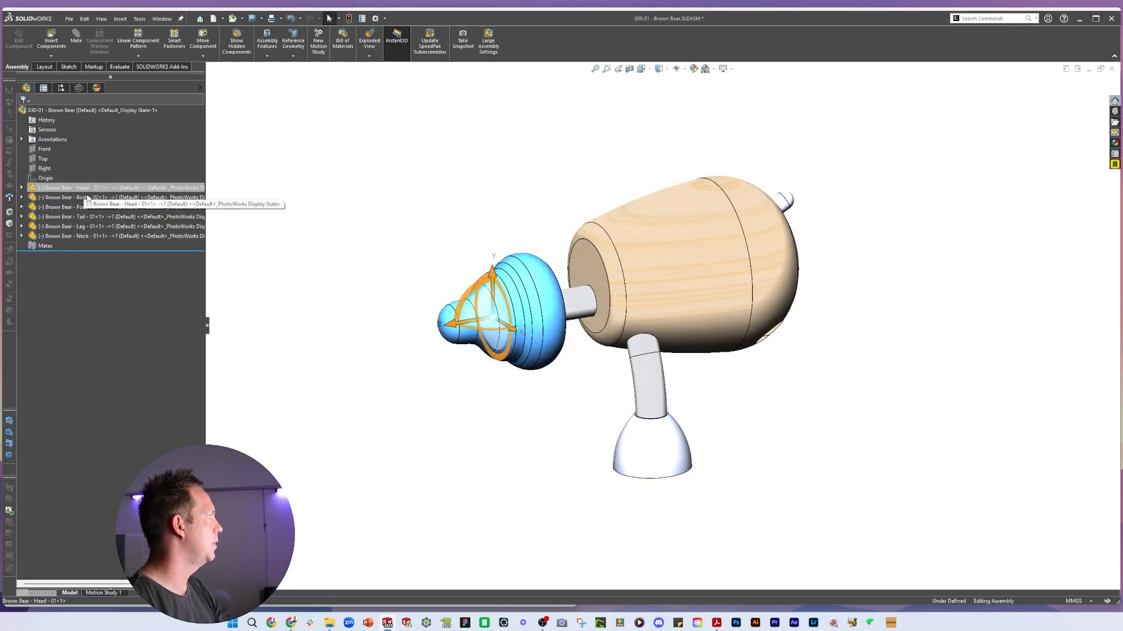
{"action": "left_click", "coordinate": [87, 198]}
{"action": "left_click", "coordinate": [82, 207]}
{"action": "left_click", "coordinate": [787, 381]}
{"action": "scroll", "coordinate": [758, 377], "scroll_direction": "down", "scroll_amount": 2}
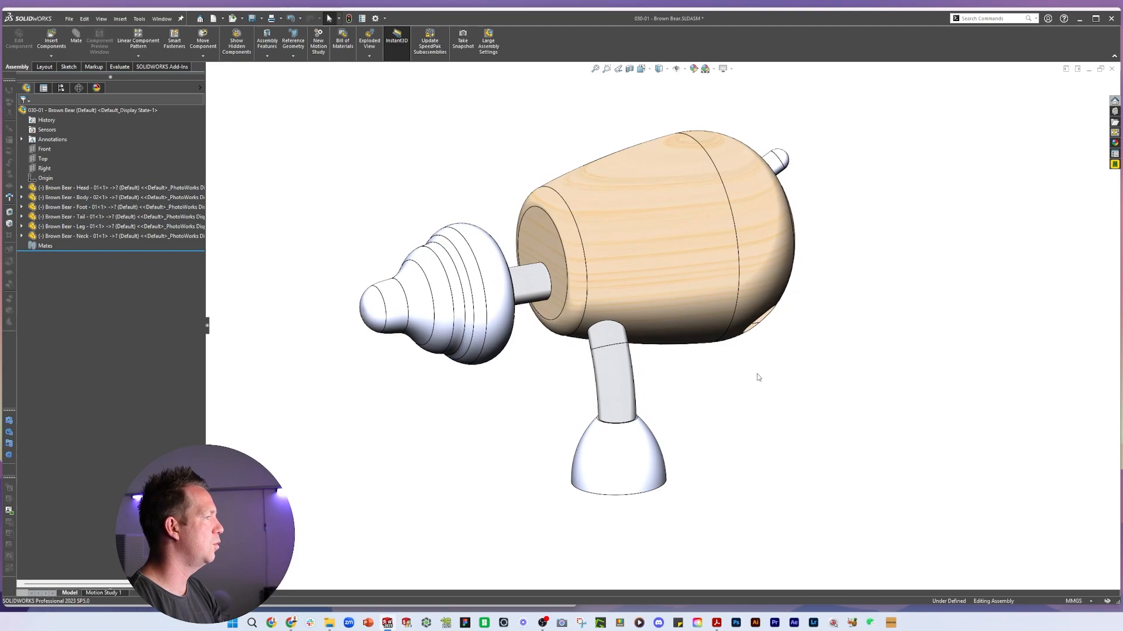
{"action": "left_click", "coordinate": [685, 228]}
{"action": "left_click", "coordinate": [632, 453]}
{"action": "left_click", "coordinate": [715, 401]}
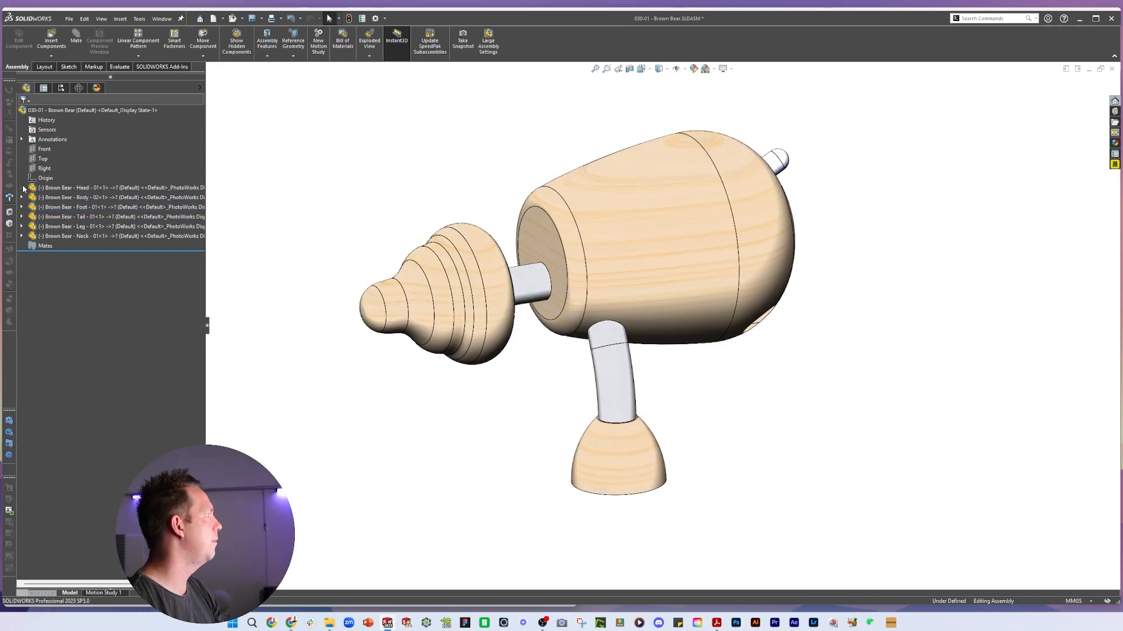
Mate the Head component's origin coincident with the assembly origin
{"action": "left_click", "coordinate": [22, 188]}
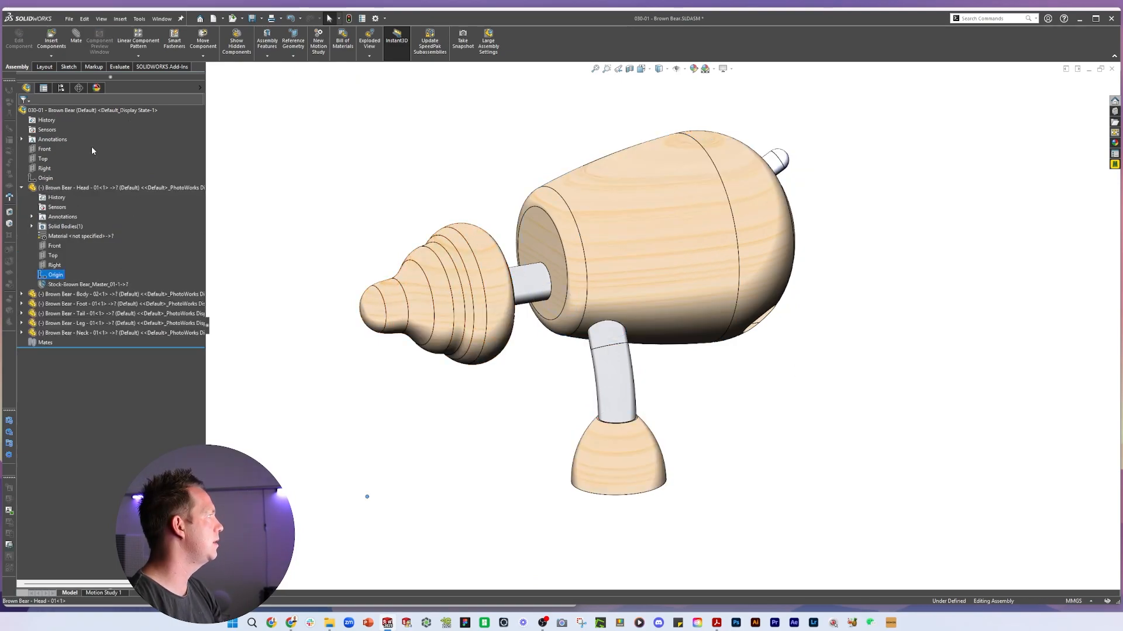
{"action": "left_click", "coordinate": [45, 177], "text": "ctrl"}
{"action": "left_click", "coordinate": [76, 38]}
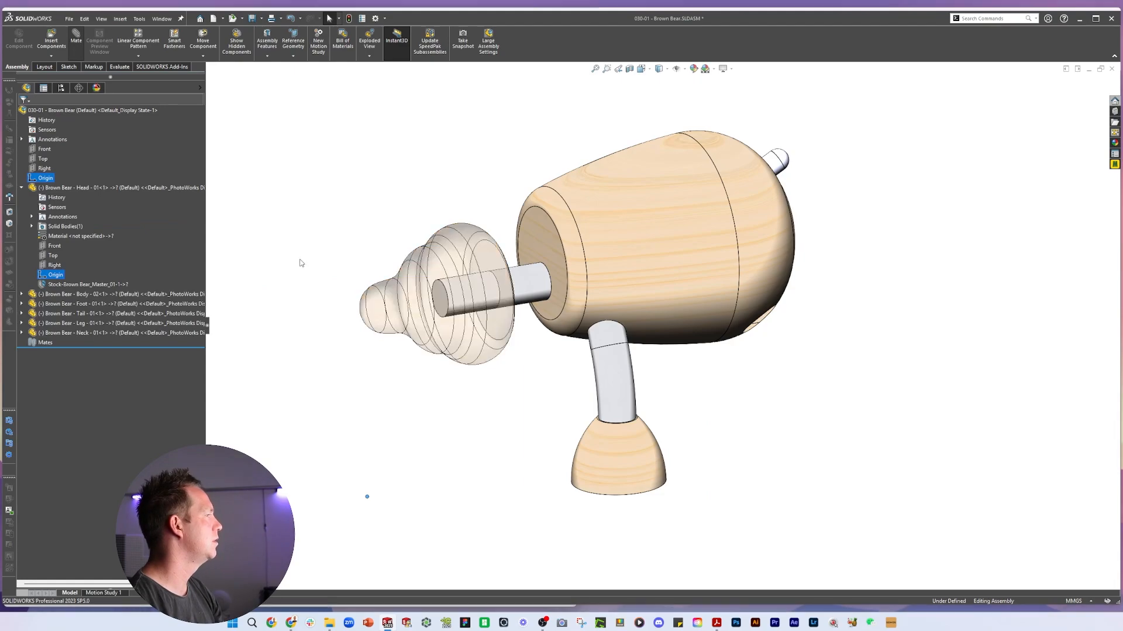
{"action": "key", "text": "Return"}
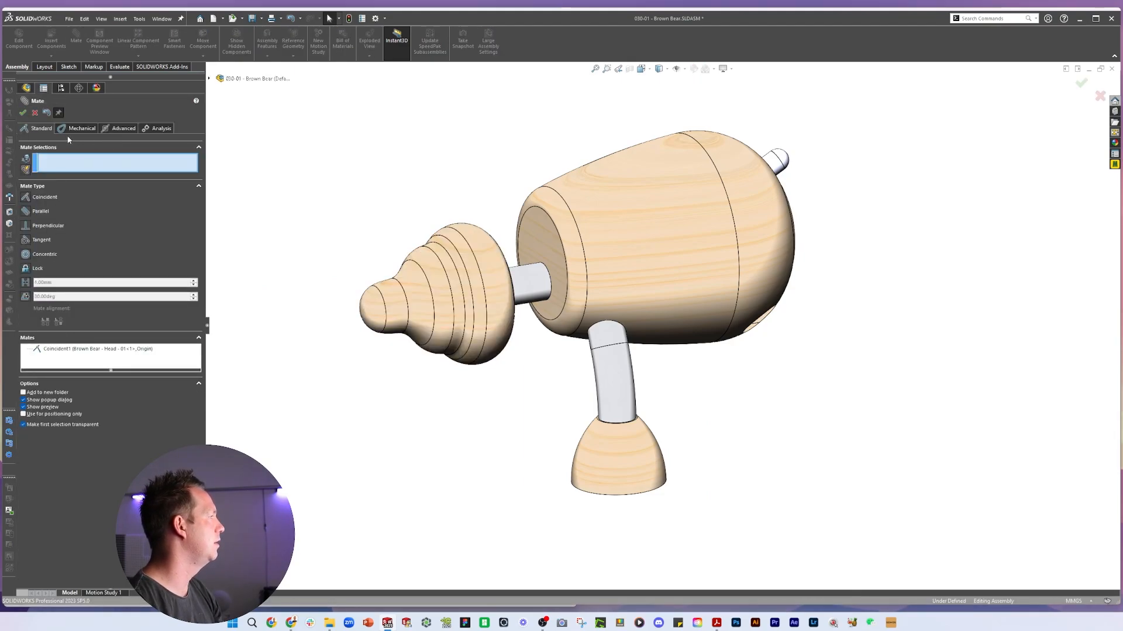
{"action": "left_click", "coordinate": [22, 111]}
Mate the Body component's origin coincident with the assembly origin
{"action": "left_click", "coordinate": [22, 188]}
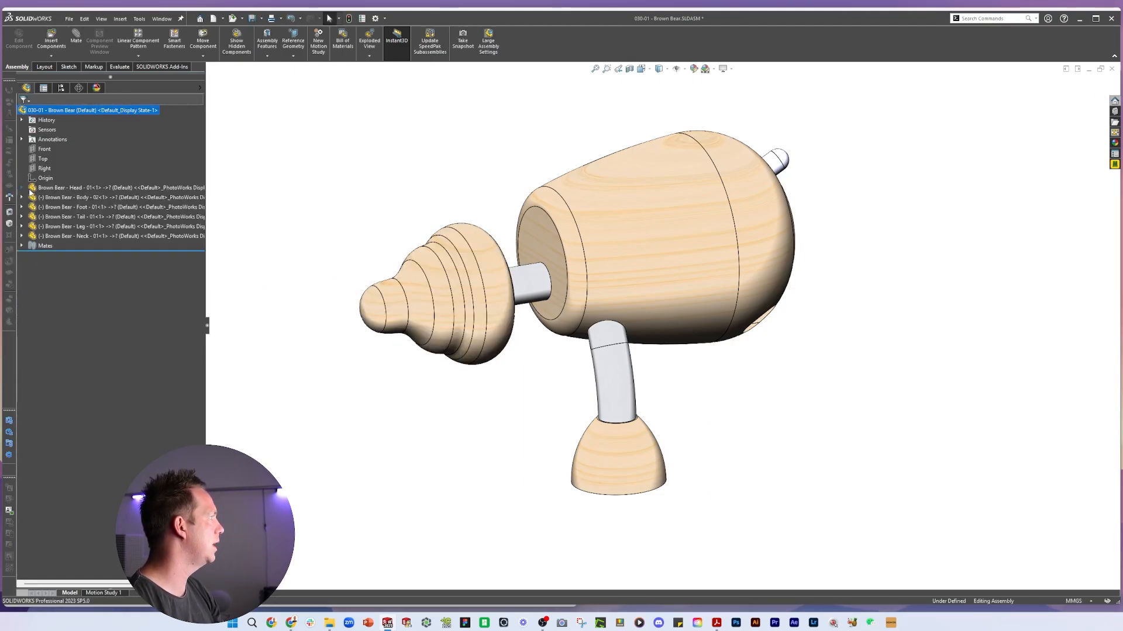
{"action": "scroll", "coordinate": [727, 369], "scroll_direction": "up", "scroll_amount": 4}
{"action": "scroll", "coordinate": [727, 343], "scroll_direction": "down", "scroll_amount": 2}
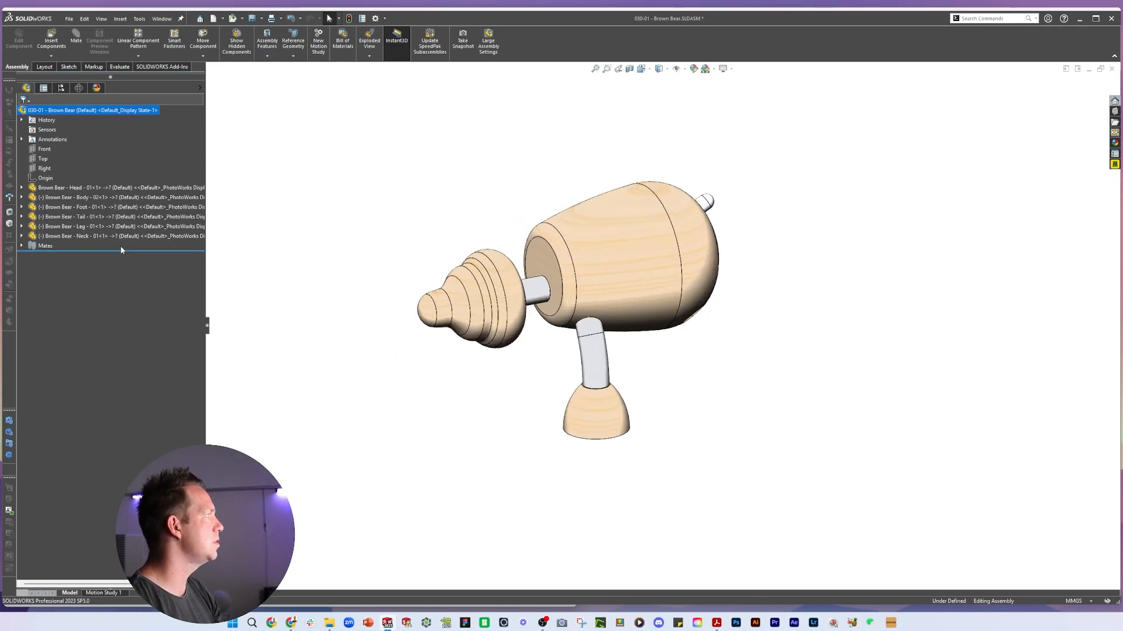
{"action": "left_click", "coordinate": [21, 197]}
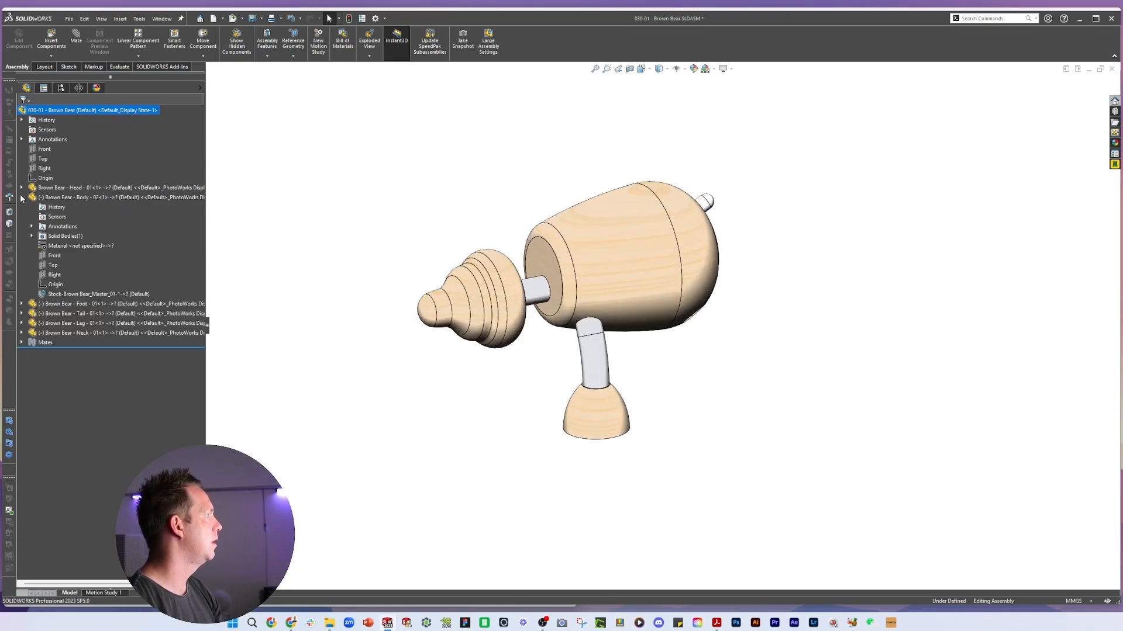
{"action": "left_click", "coordinate": [57, 286]}
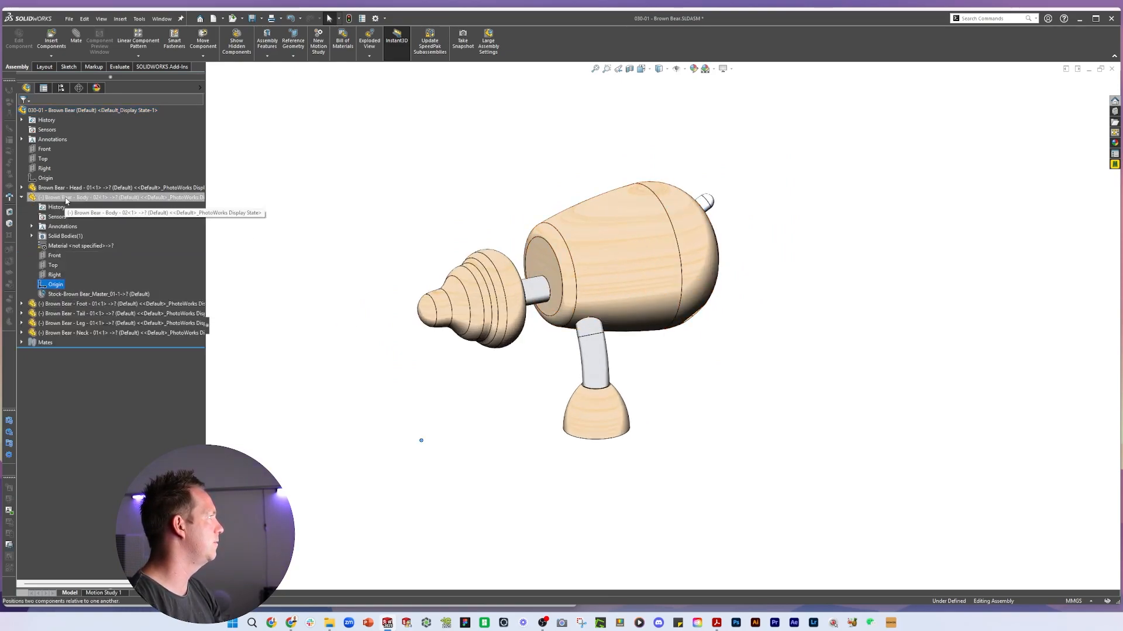
{"action": "left_click", "coordinate": [45, 179], "text": "ctrl"}
{"action": "left_click", "coordinate": [75, 49]}
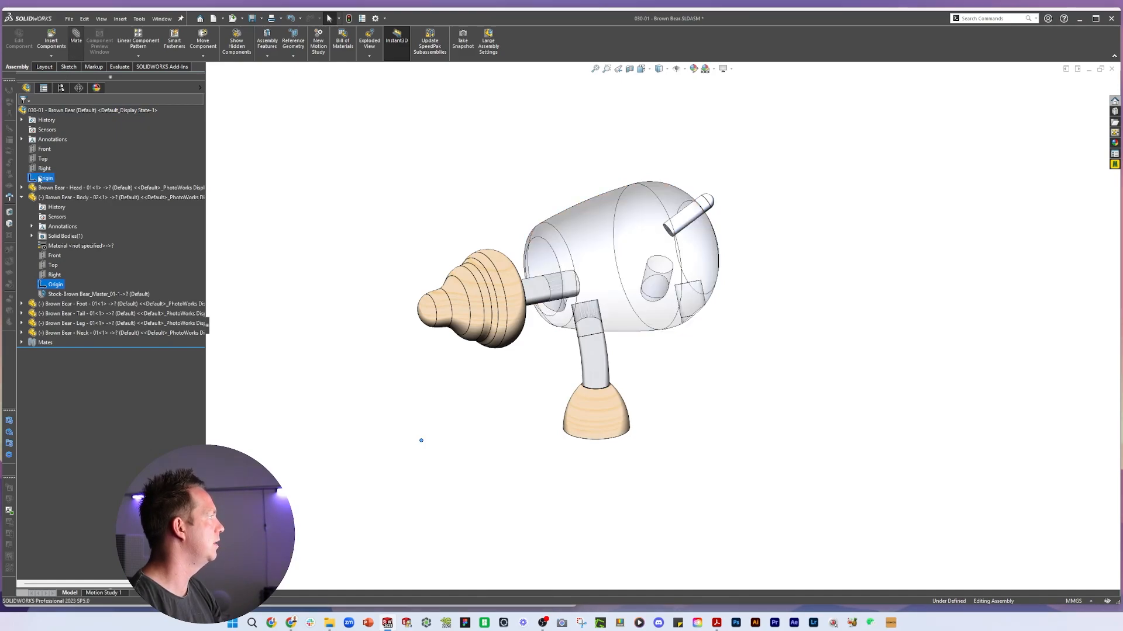
{"action": "left_click", "coordinate": [22, 114]}
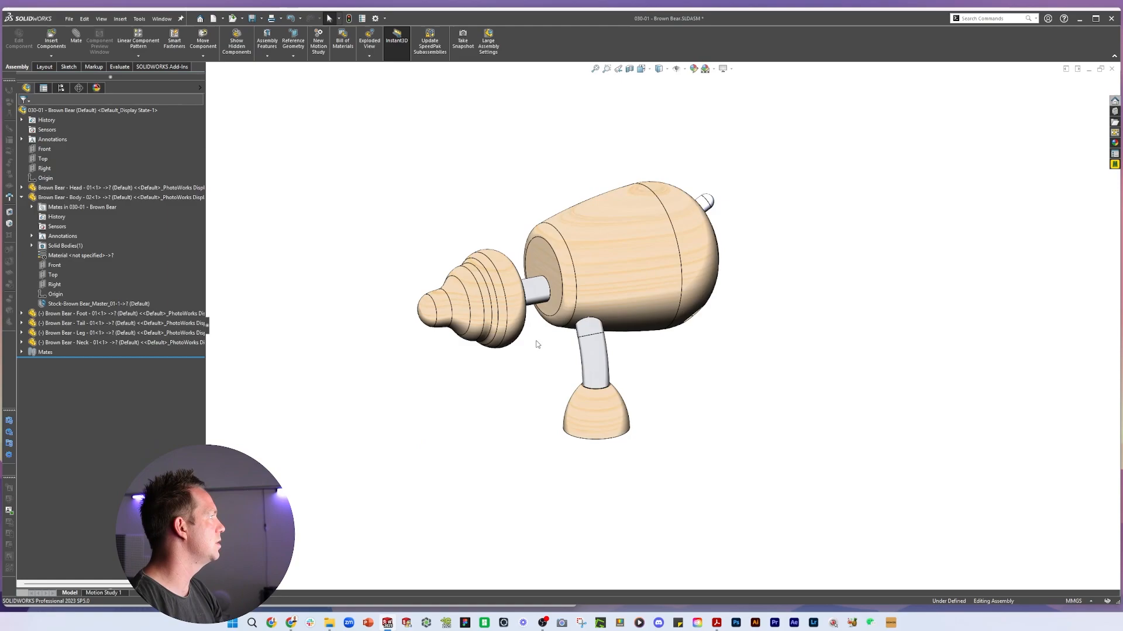
Copy the body's wood appearance and paste it onto the head, neck, foot and tail components
{"action": "scroll", "coordinate": [590, 156], "scroll_direction": "down", "scroll_amount": 2}
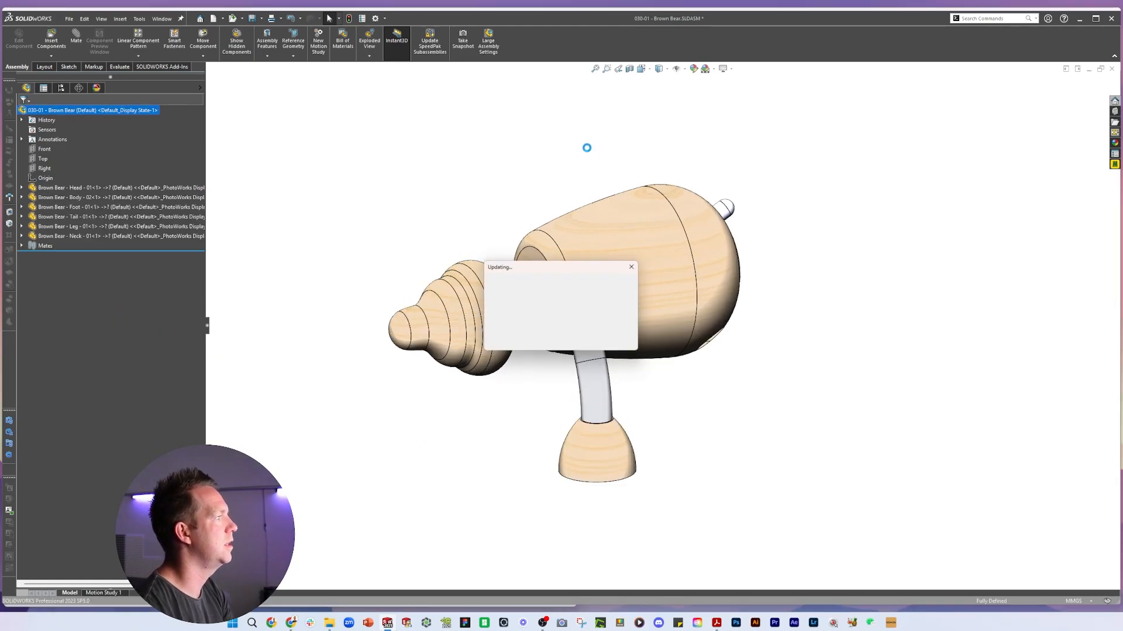
{"action": "left_click", "coordinate": [505, 344]}
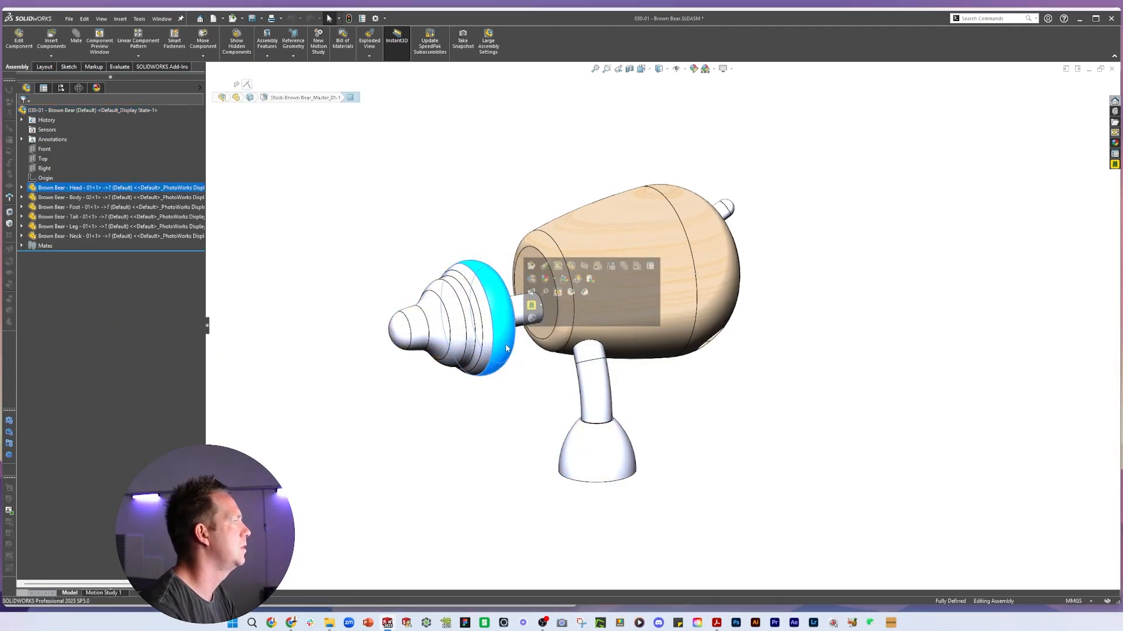
{"action": "left_click", "coordinate": [597, 292]}
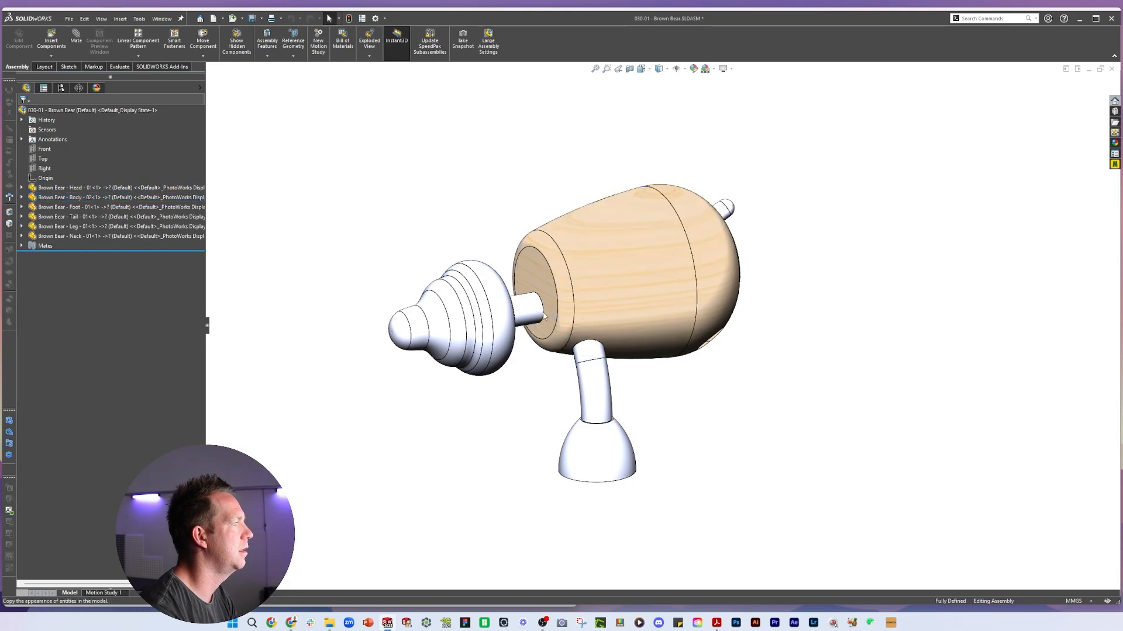
{"action": "left_click", "coordinate": [508, 338]}
{"action": "left_click", "coordinate": [573, 287]}
{"action": "left_click", "coordinate": [609, 462]}
{"action": "left_click", "coordinate": [689, 404]}
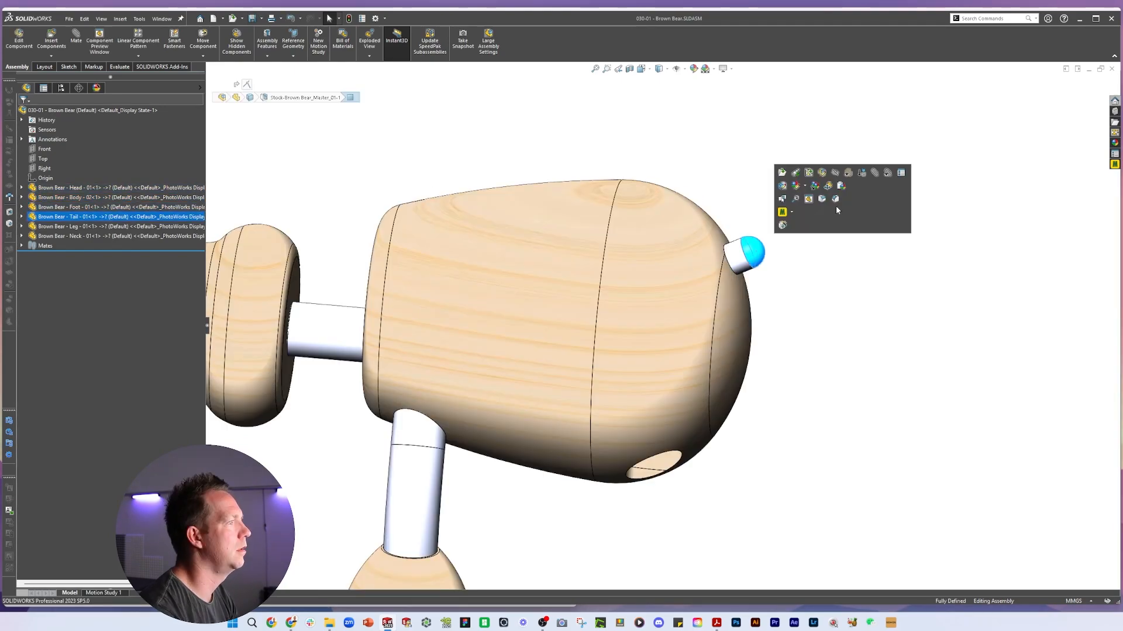
{"action": "left_click", "coordinate": [840, 189]}
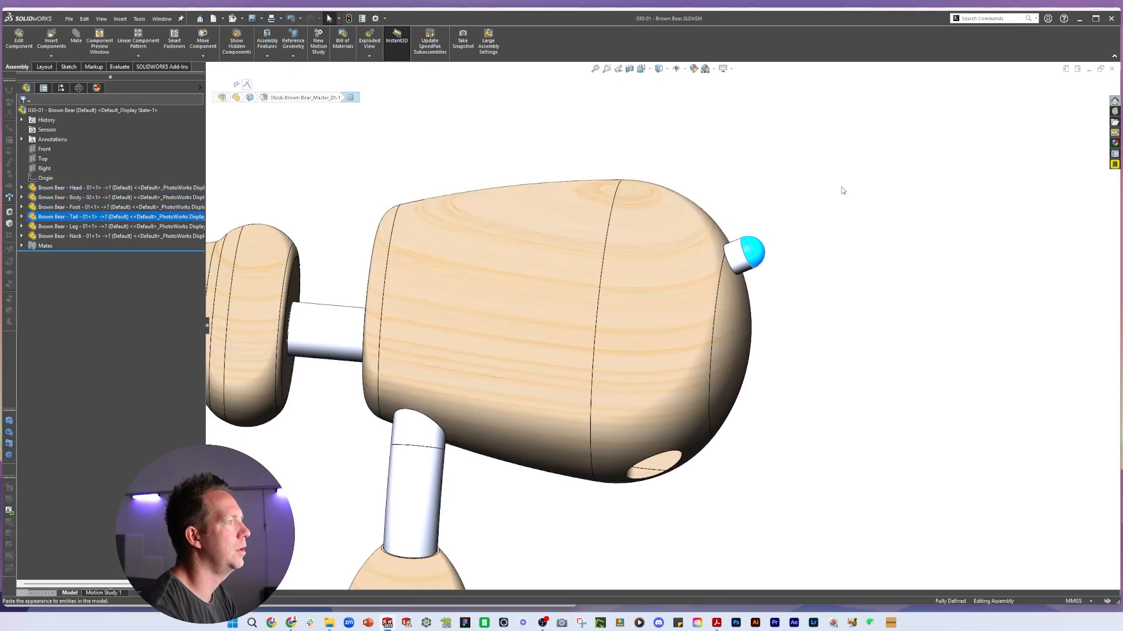
{"action": "left_click", "coordinate": [843, 189]}
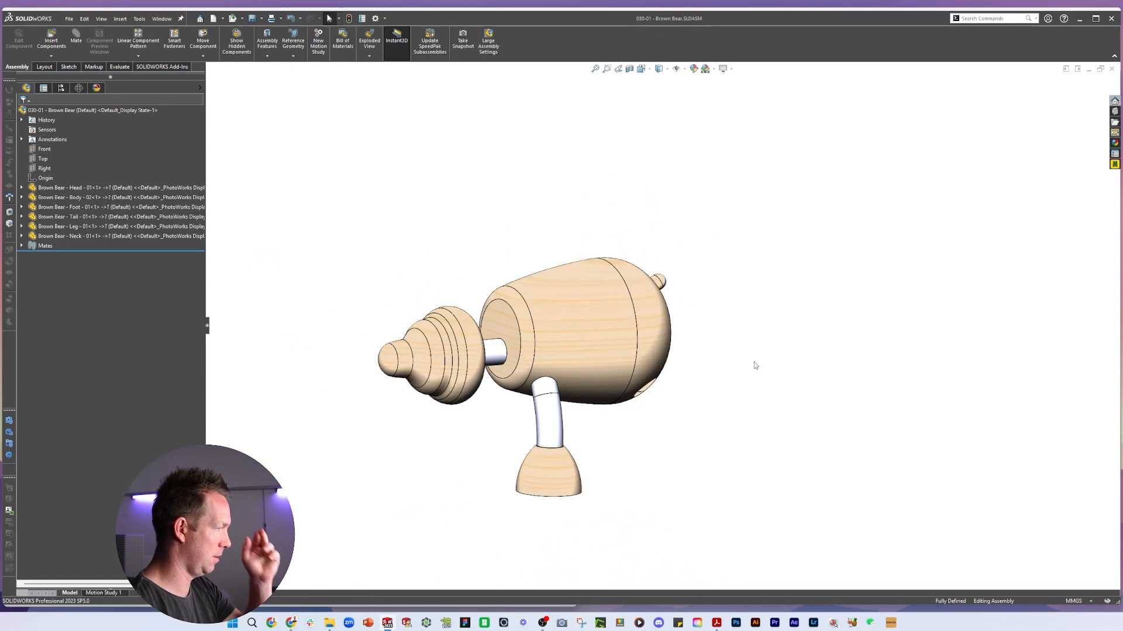
{"action": "scroll", "coordinate": [651, 410], "scroll_direction": "down", "scroll_amount": 3}
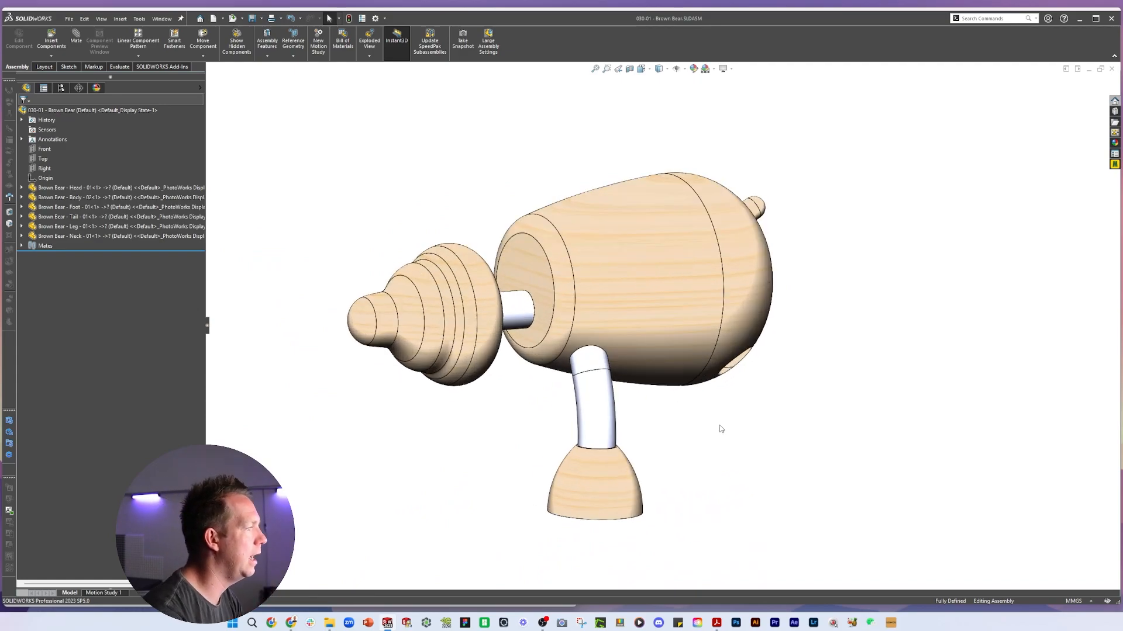
Create a linear component pattern of the leg and foot along the Front plane direction, reversed, 35 mm spacing, 2 instances
{"action": "middle_click_drag", "start_coordinate": [721, 429], "coordinate": [389, 296]}
{"action": "scroll", "coordinate": [717, 464], "scroll_direction": "up", "scroll_amount": 2}
{"action": "left_click", "coordinate": [45, 149]}
{"action": "left_click", "coordinate": [138, 56]}
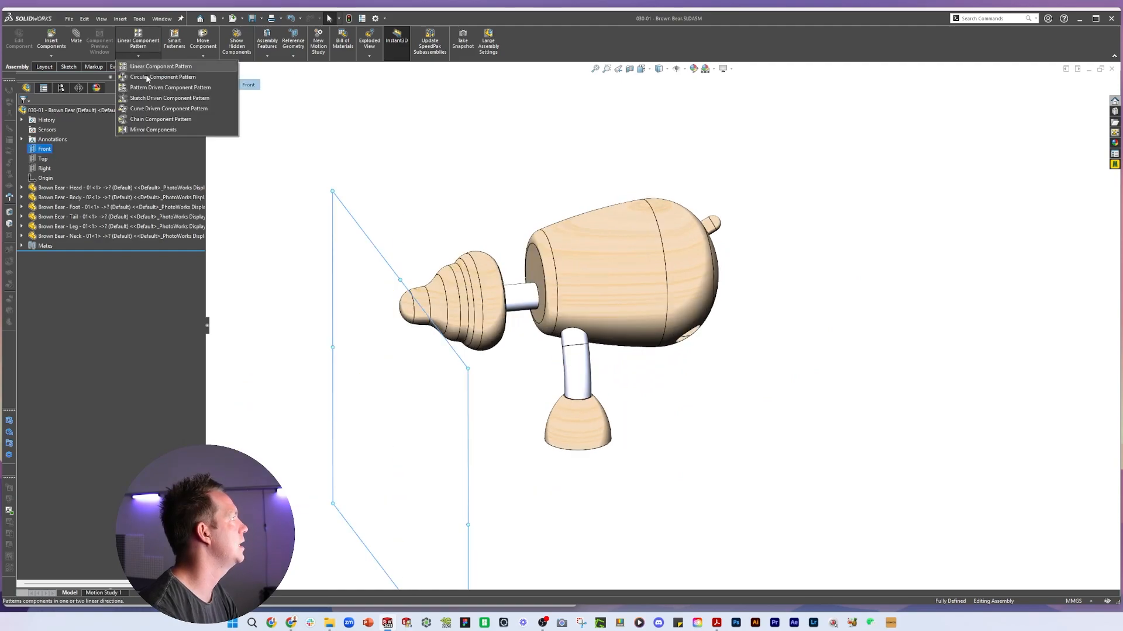
{"action": "left_click", "coordinate": [154, 67]}
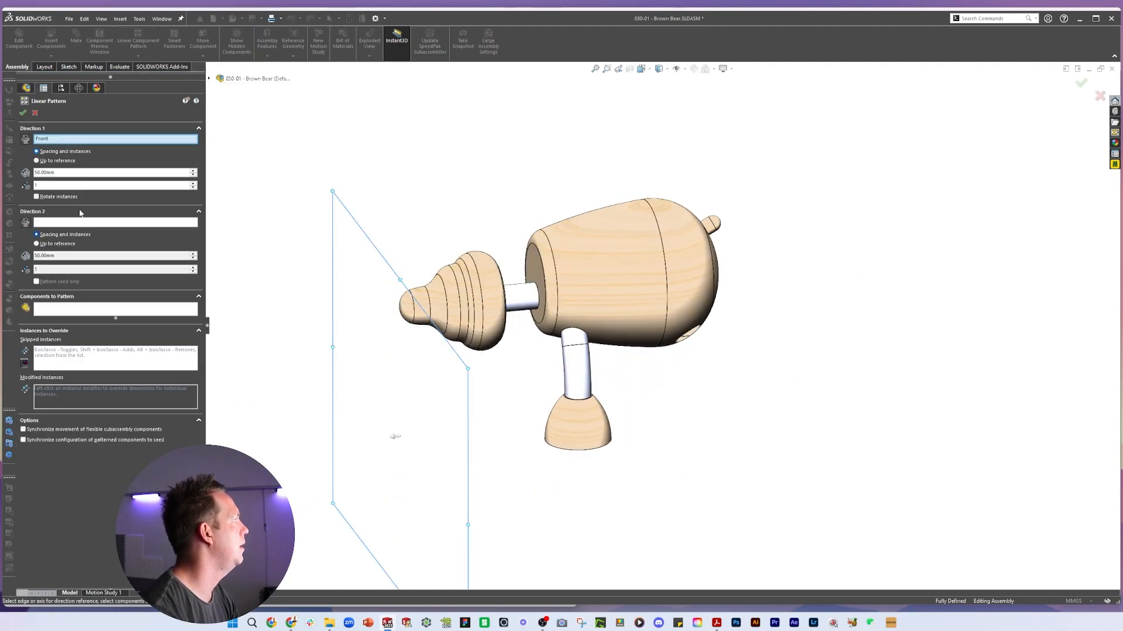
{"action": "left_click", "coordinate": [73, 312]}
{"action": "scroll", "coordinate": [610, 448], "scroll_direction": "down", "scroll_amount": 3}
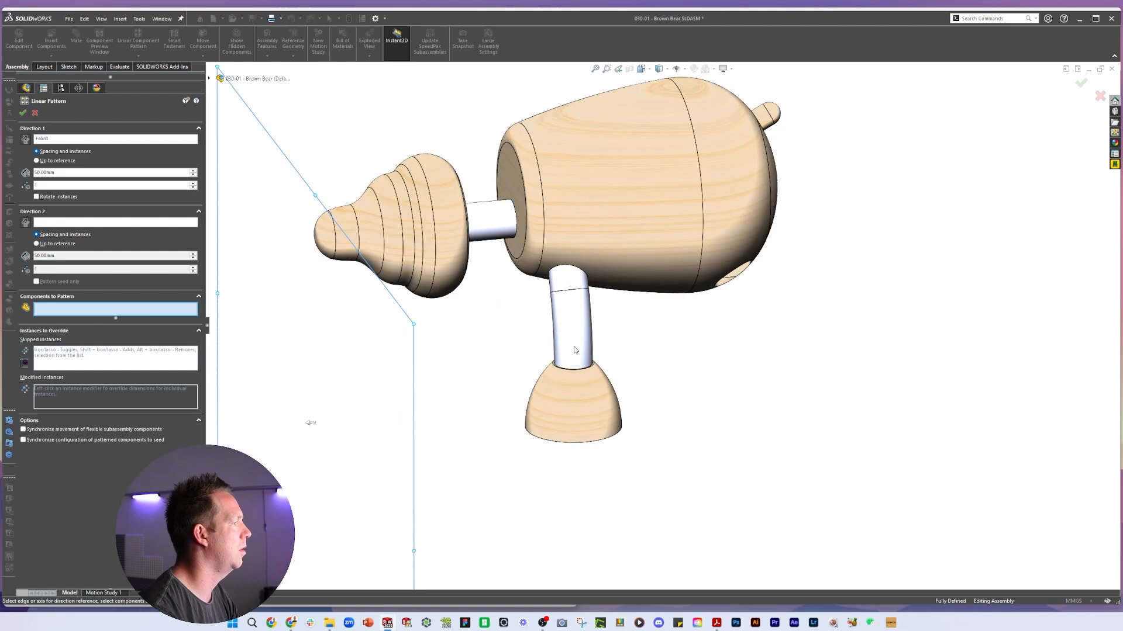
{"action": "left_click", "coordinate": [570, 327]}
{"action": "left_click", "coordinate": [583, 397]}
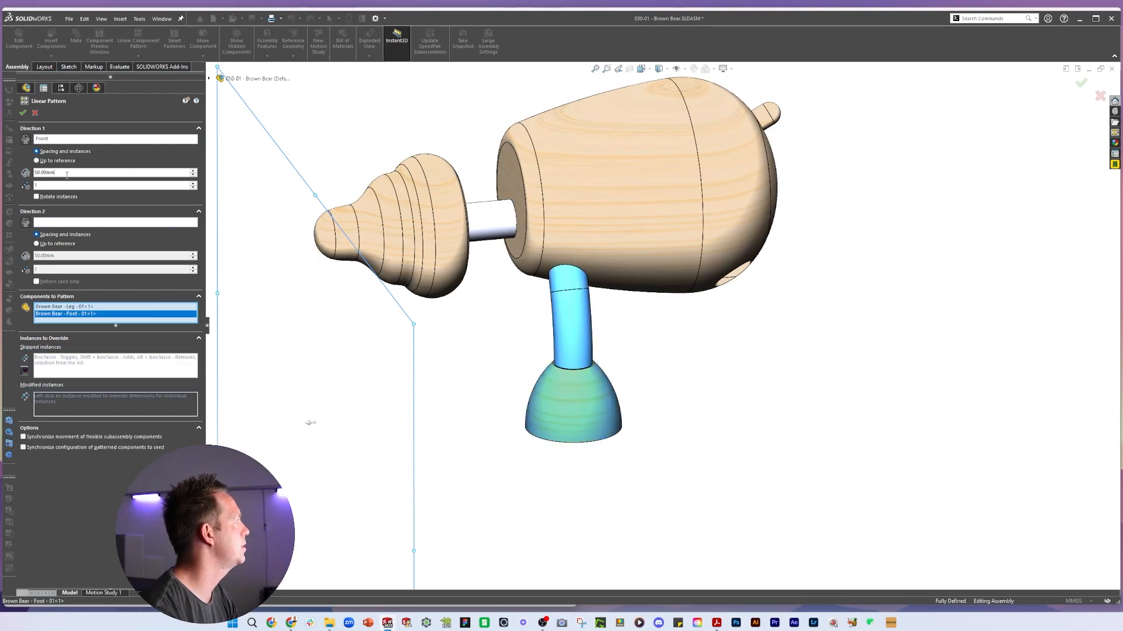
{"action": "type", "text": "35"}
{"action": "key", "text": "Return"}
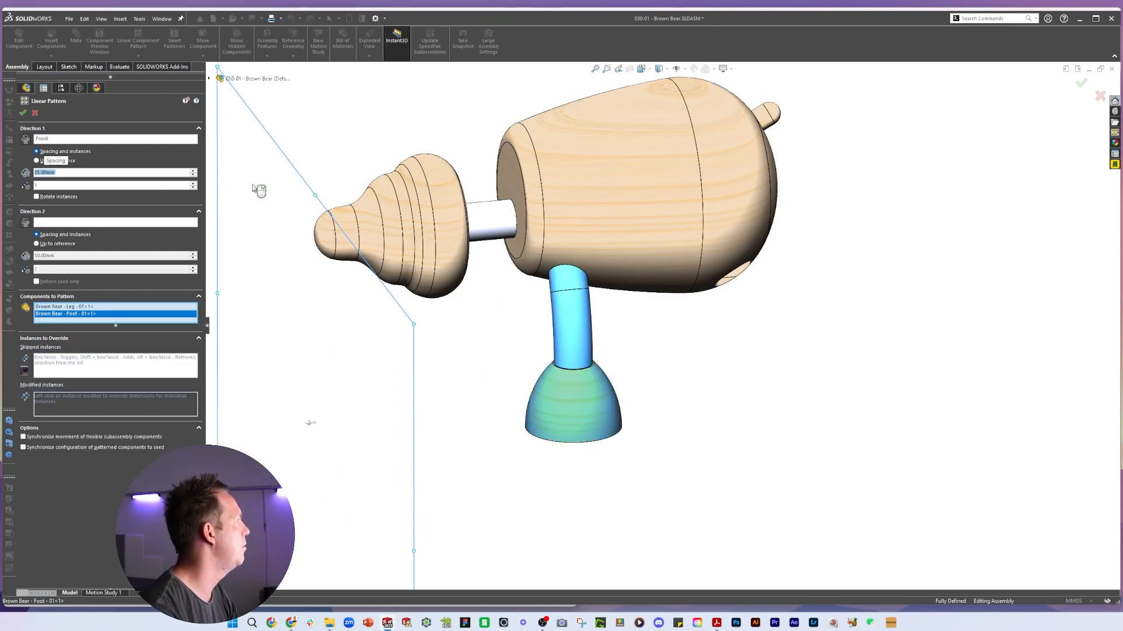
{"action": "left_click", "coordinate": [193, 183]}
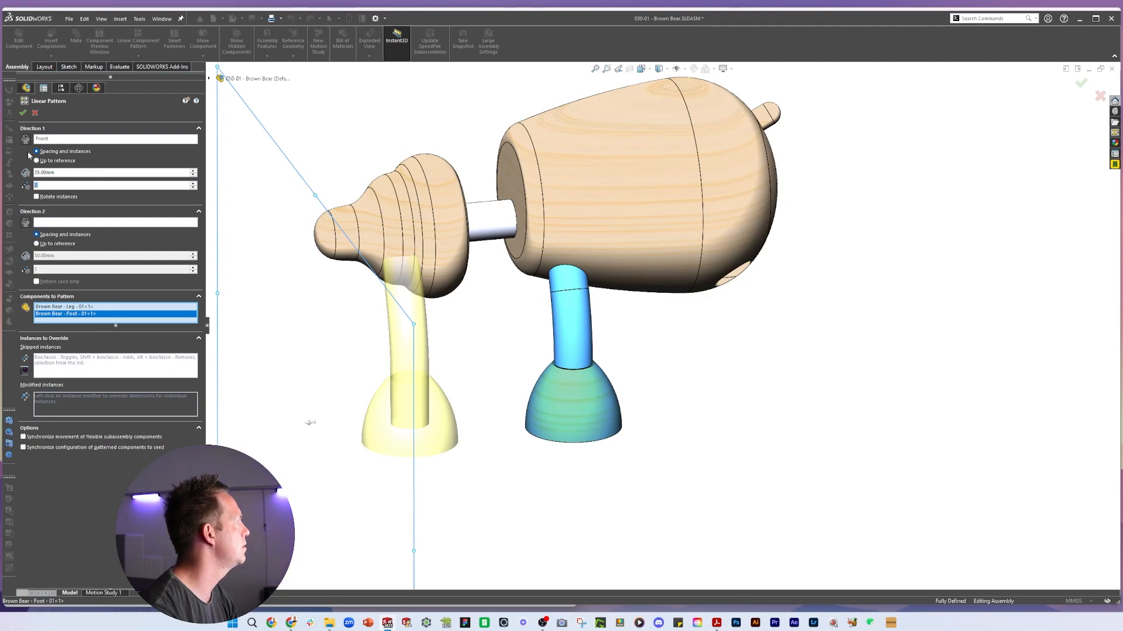
{"action": "left_click", "coordinate": [26, 140]}
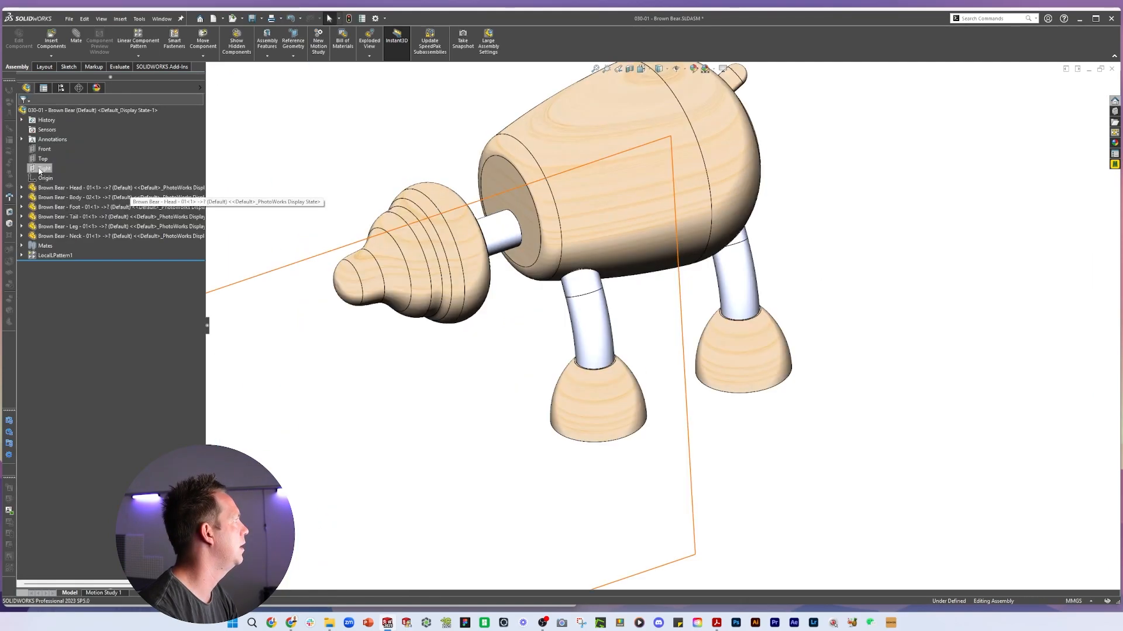
{"action": "left_click", "coordinate": [44, 168]}
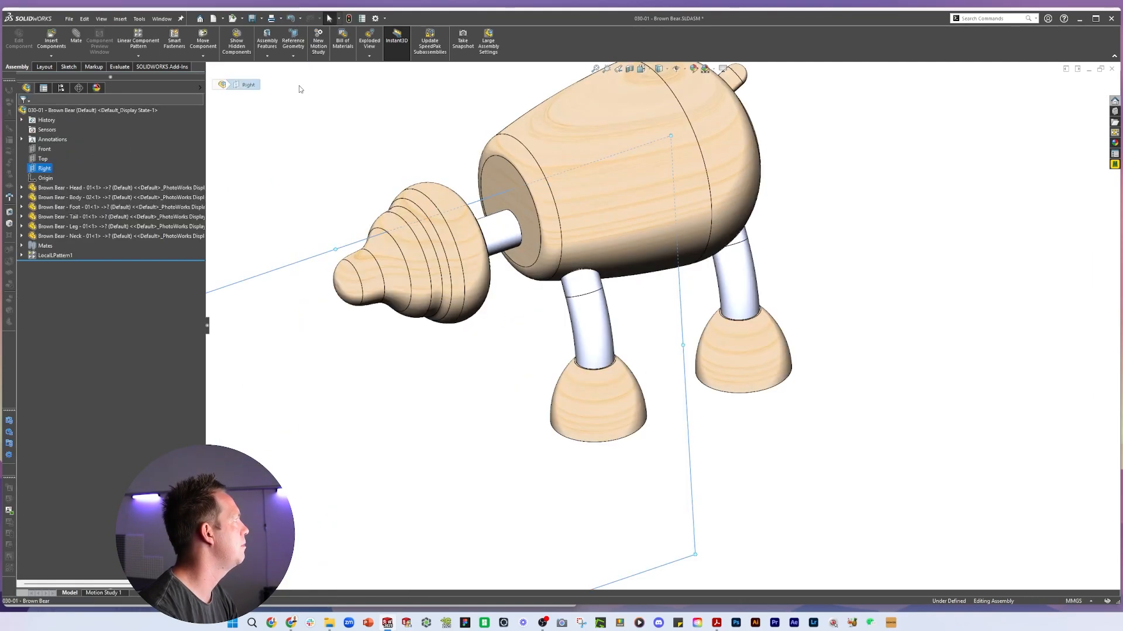
Mirror the patterned leg and foot components about the Right plane to create the opposite legs
{"action": "left_click", "coordinate": [138, 56]}
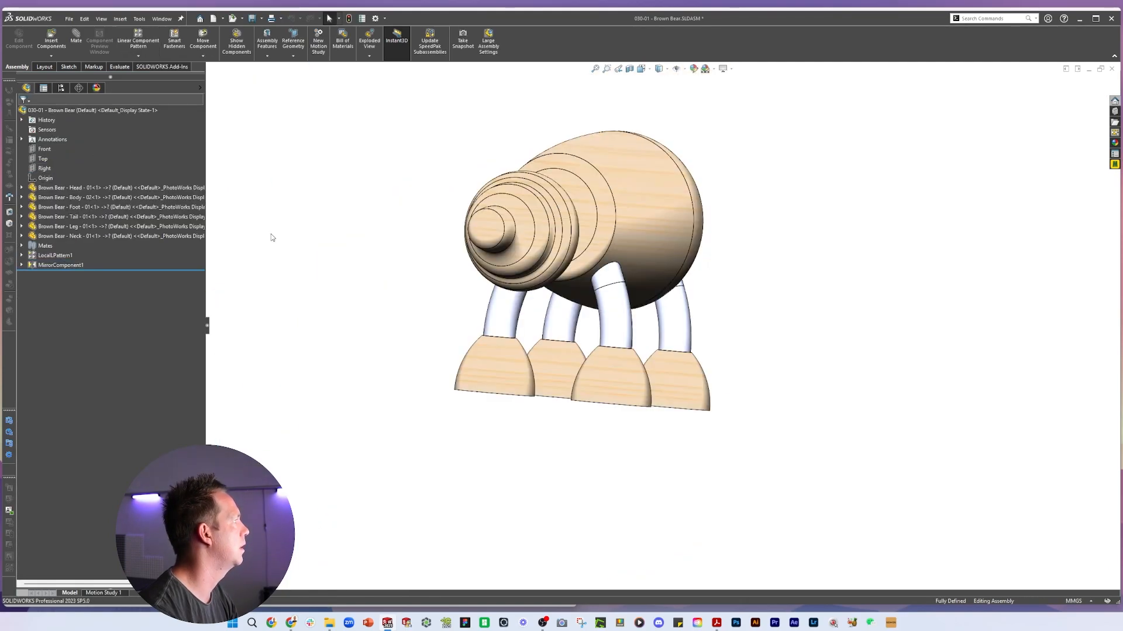
{"action": "middle_click_drag", "start_coordinate": [272, 237], "coordinate": [661, 358]}
{"action": "scroll", "coordinate": [625, 234], "scroll_direction": "down", "scroll_amount": 2}
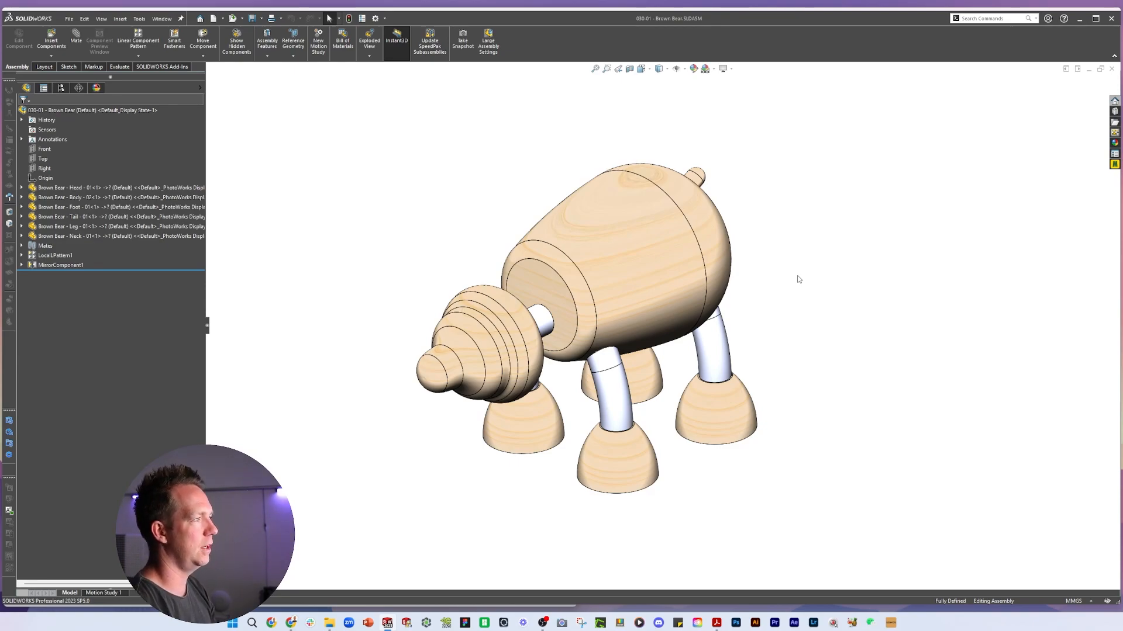
Open the Body component as its own part file
{"action": "left_click", "coordinate": [564, 250]}
{"action": "middle_click_drag", "start_coordinate": [565, 250], "coordinate": [526, 177]}
{"action": "left_click", "coordinate": [526, 177]}
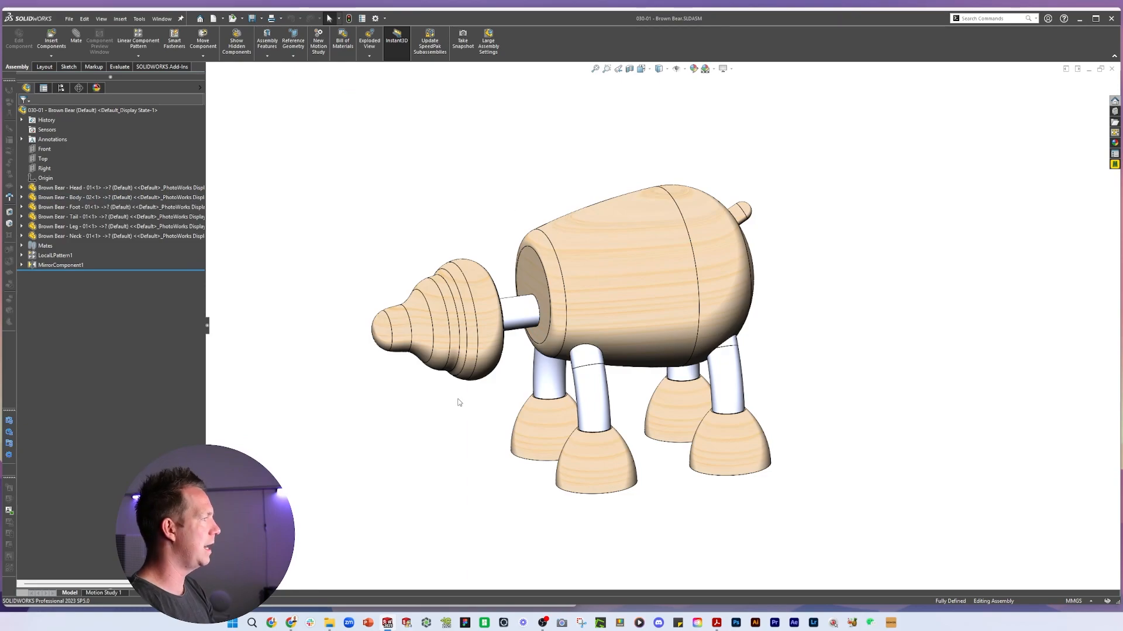
{"action": "left_click", "coordinate": [490, 334]}
{"action": "mouse_move", "coordinate": [490, 334]}
{"action": "middle_mouse_down"}
{"action": "mouse_move", "coordinate": [619, 326]}
{"action": "mouse_move", "coordinate": [556, 330]}
{"action": "mouse_move", "coordinate": [504, 316]}
{"action": "mouse_move", "coordinate": [510, 335]}
{"action": "middle_mouse_up"}
{"action": "left_click", "coordinate": [833, 376]}
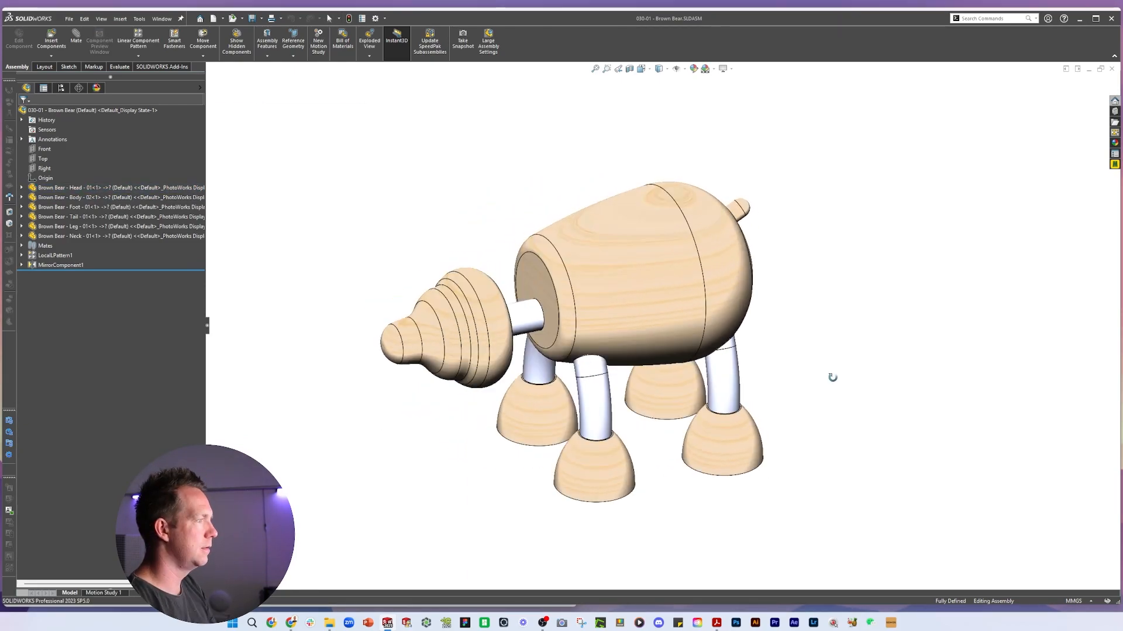
{"action": "left_click", "coordinate": [693, 310]}
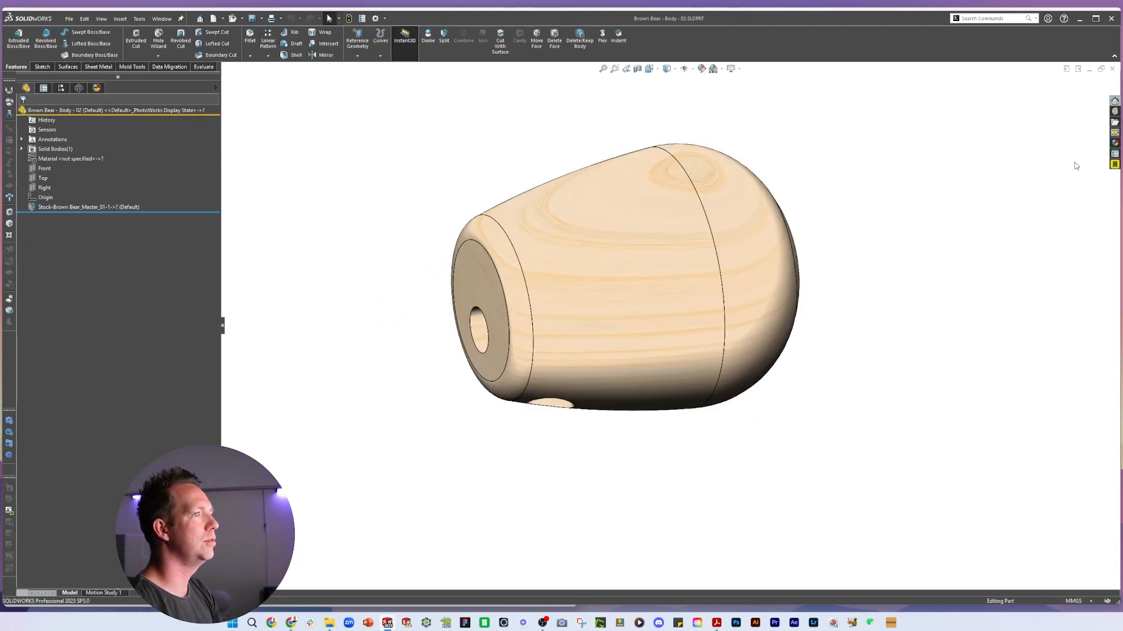
{"action": "left_click", "coordinate": [1114, 153]}
{"action": "left_click", "coordinate": [521, 145]}
{"action": "middle_click_drag", "start_coordinate": [449, 164], "coordinate": [363, 135]}
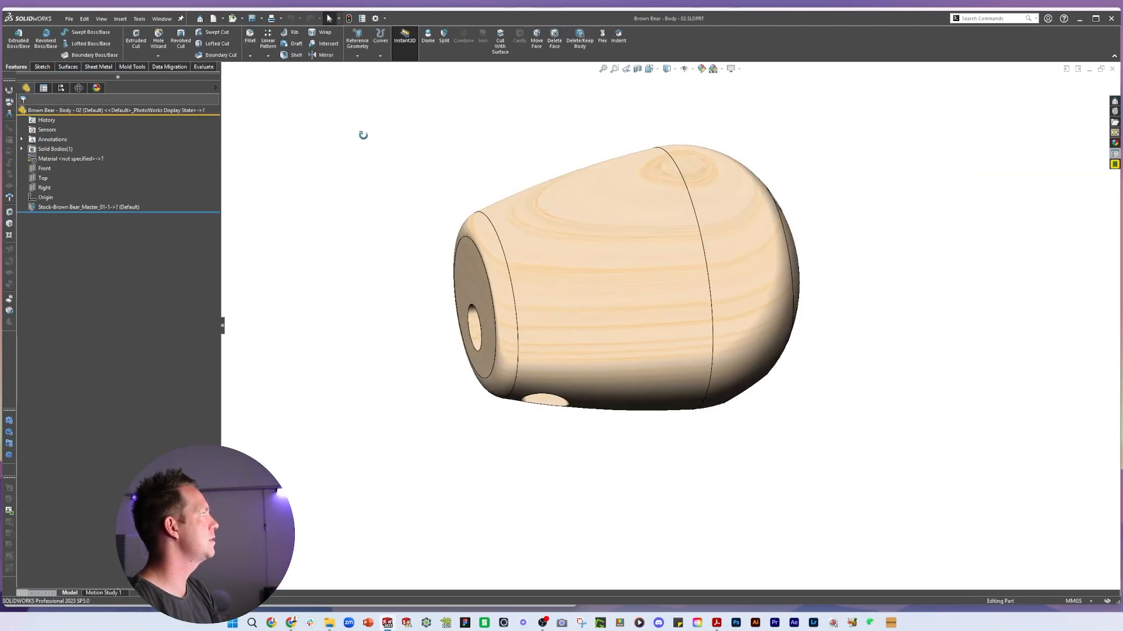
Set the Body part's Product configuration property to BROWN BEAR and save the part
{"action": "left_click", "coordinate": [362, 18]}
{"action": "left_click", "coordinate": [331, 111]}
{"action": "left_click", "coordinate": [288, 111]}
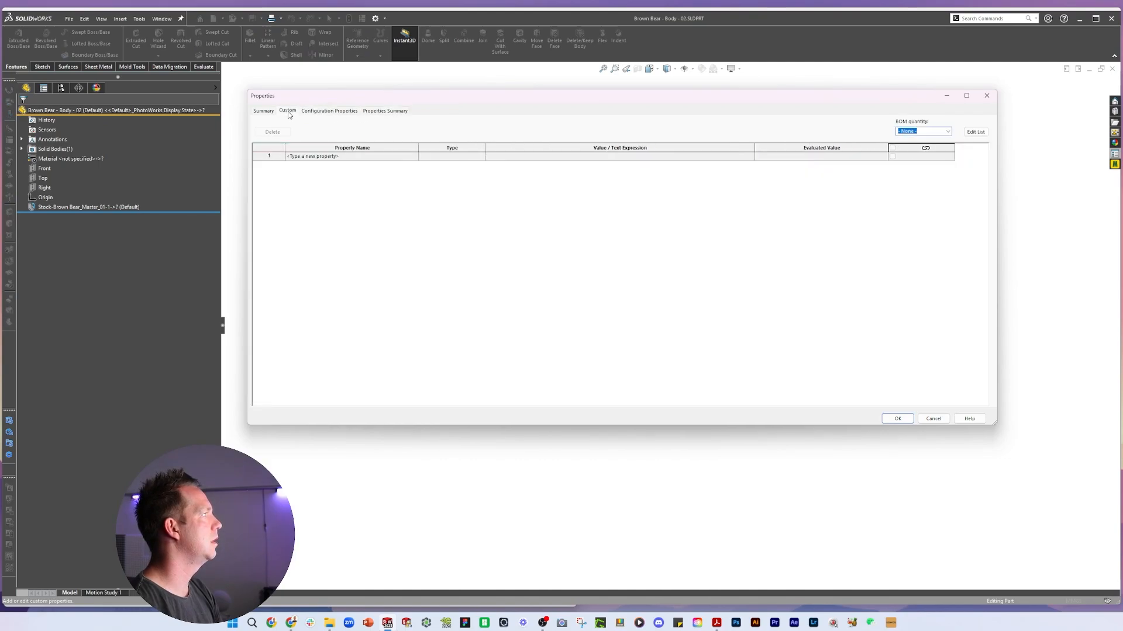
{"action": "left_click", "coordinate": [264, 112]}
{"action": "left_click", "coordinate": [329, 111]}
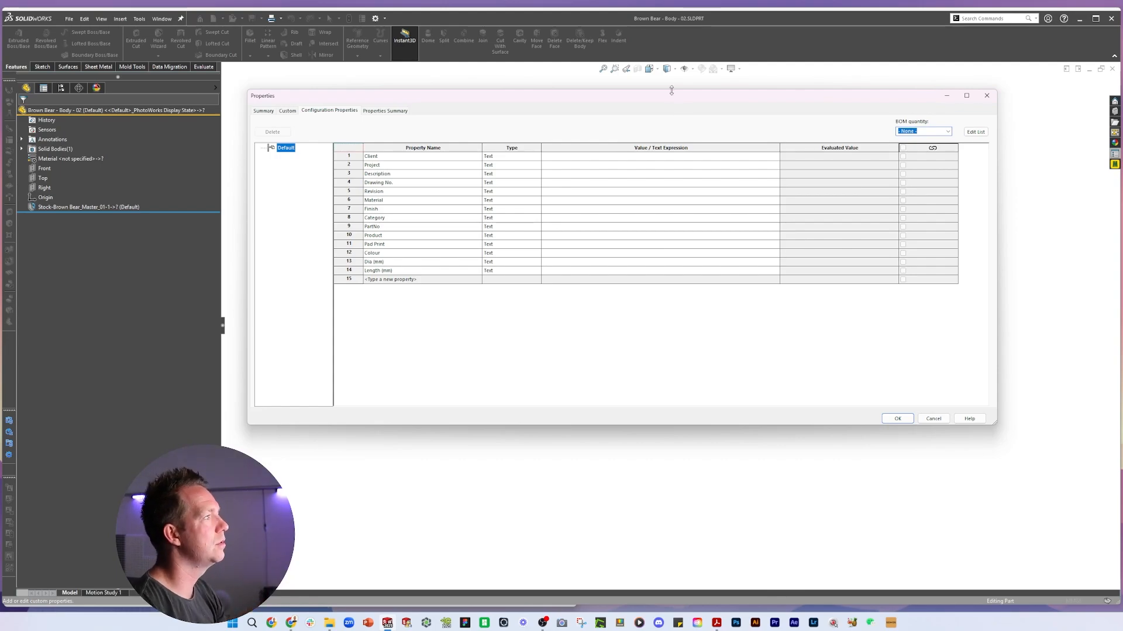
{"action": "left_click_drag", "start_coordinate": [673, 98], "coordinate": [694, 243]}
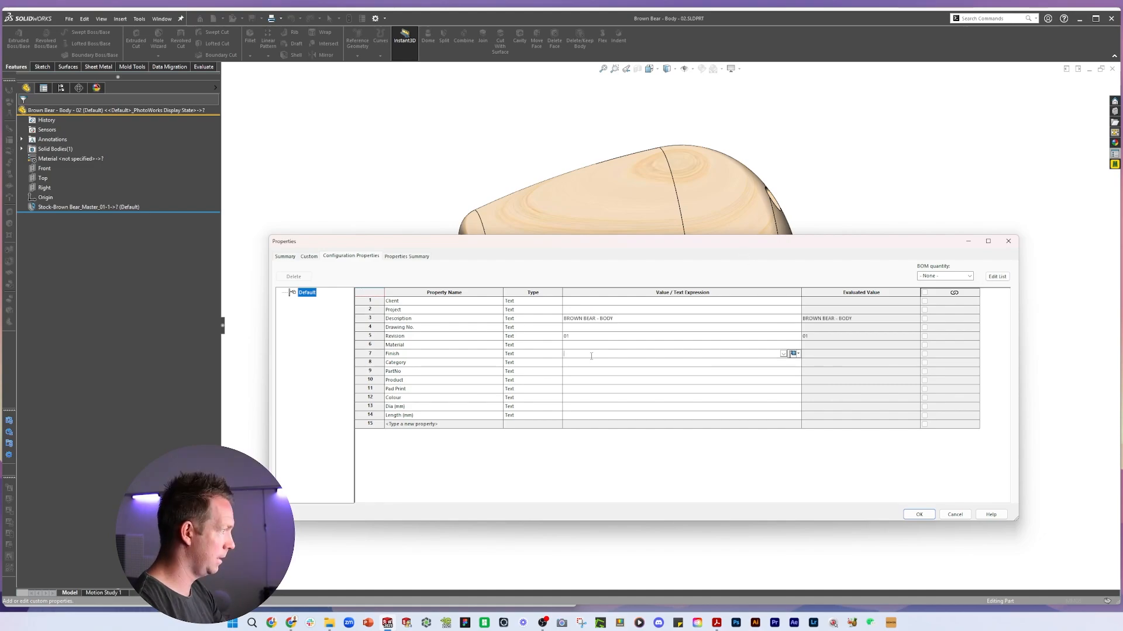
{"action": "left_click", "coordinate": [591, 363]}
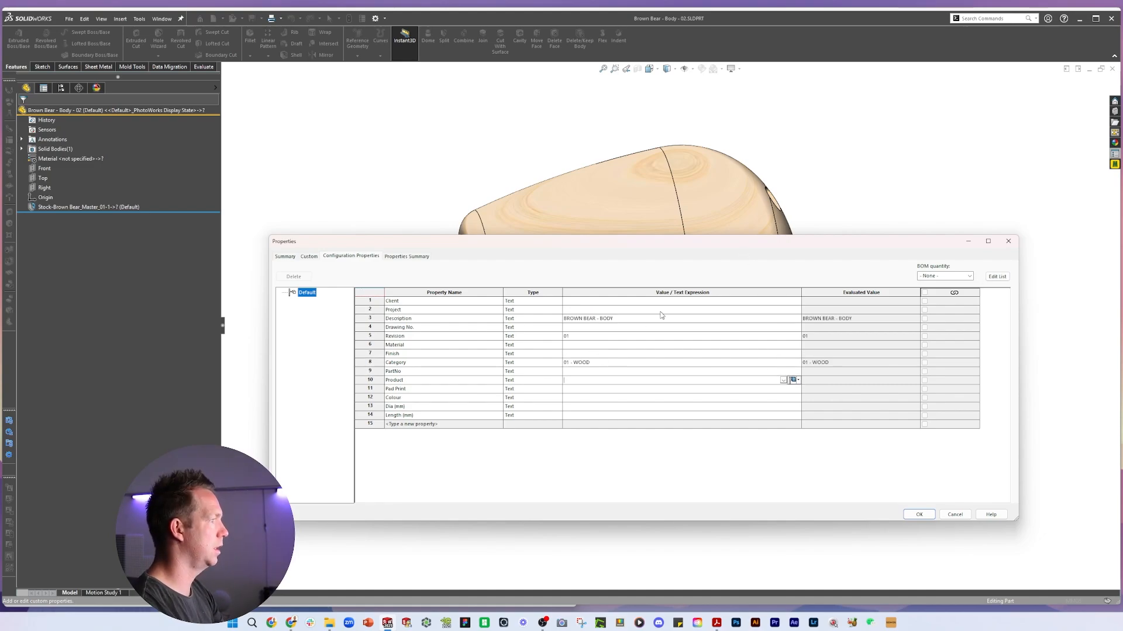
{"action": "type", "text": "BROWN BEAR"}
{"action": "key", "text": "Down"}
{"action": "key", "text": "Down"}
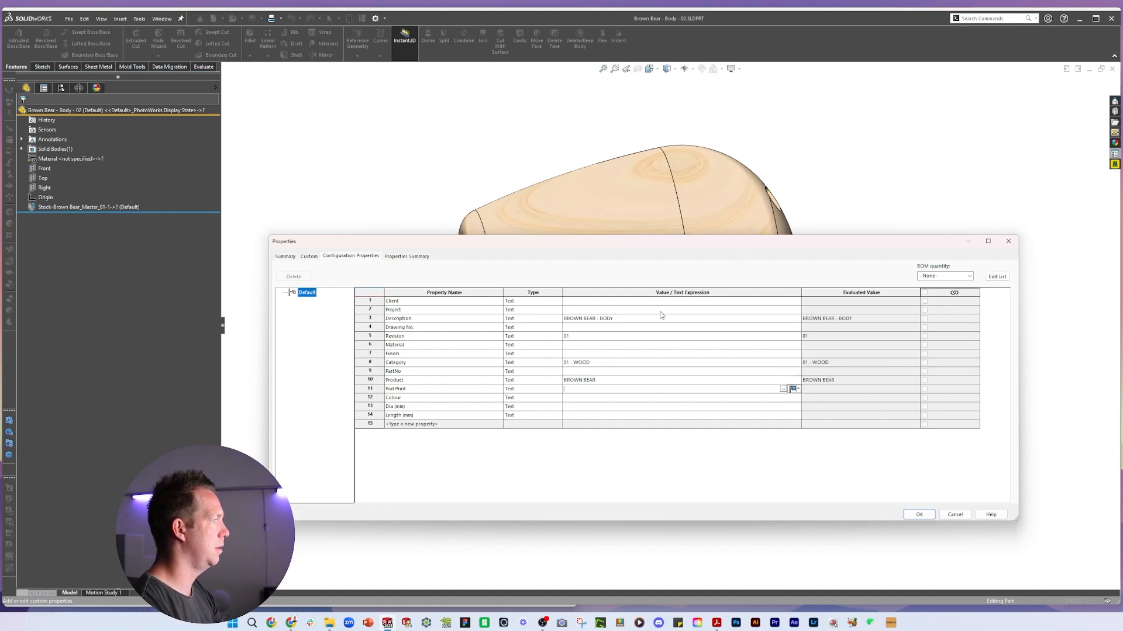
{"action": "key", "text": "Down"}
{"action": "key", "text": "Down"}
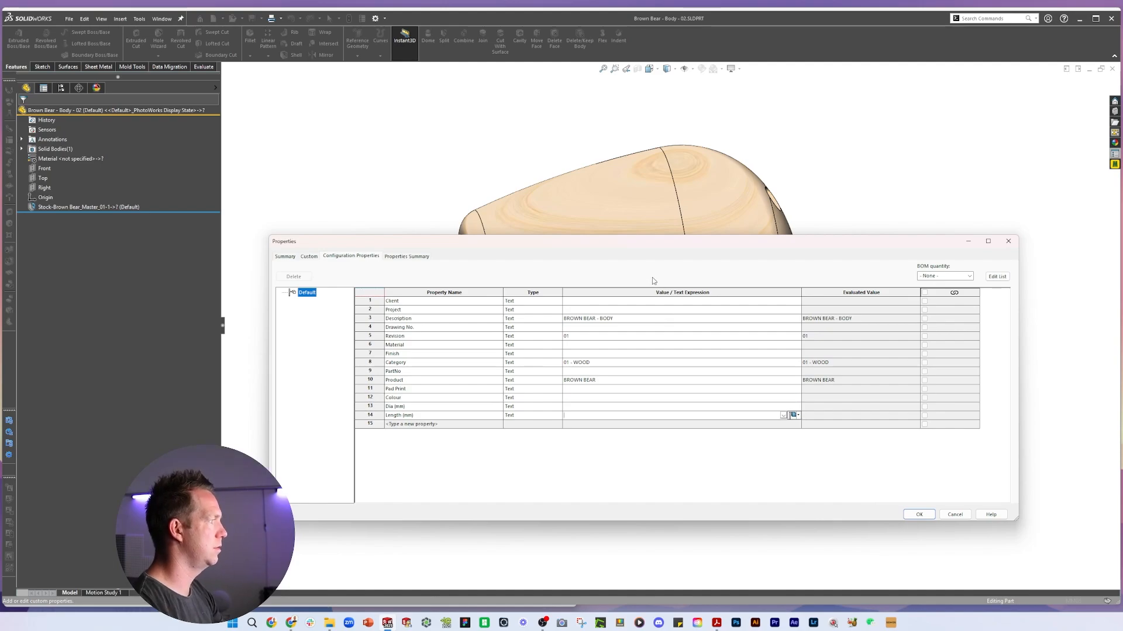
{"action": "left_click", "coordinate": [587, 347]}
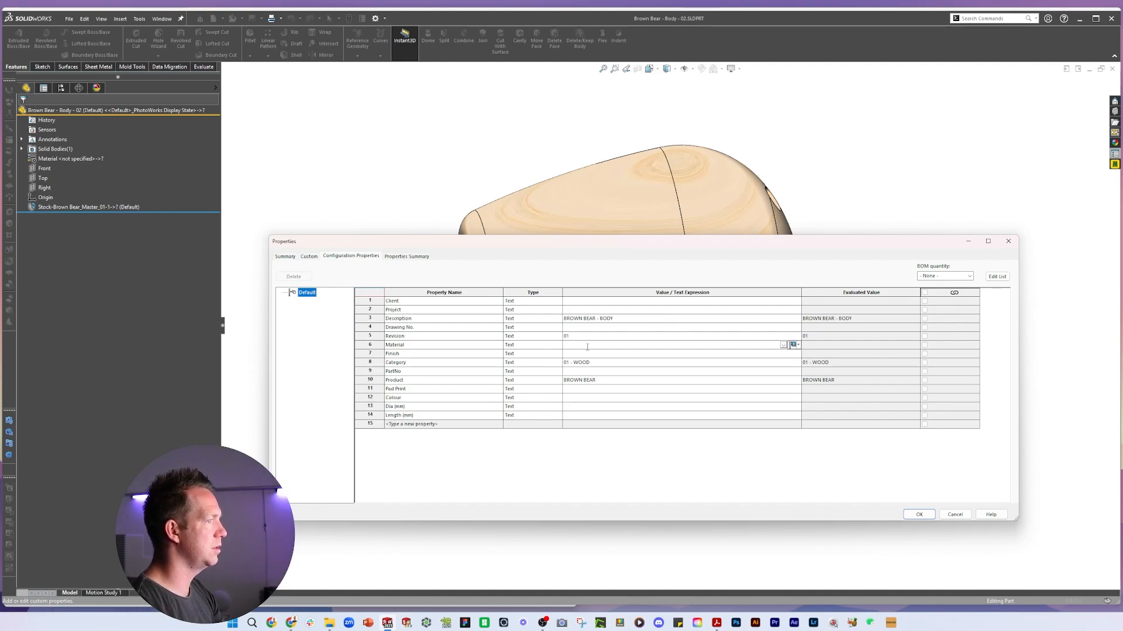
{"action": "left_click", "coordinate": [923, 515]}
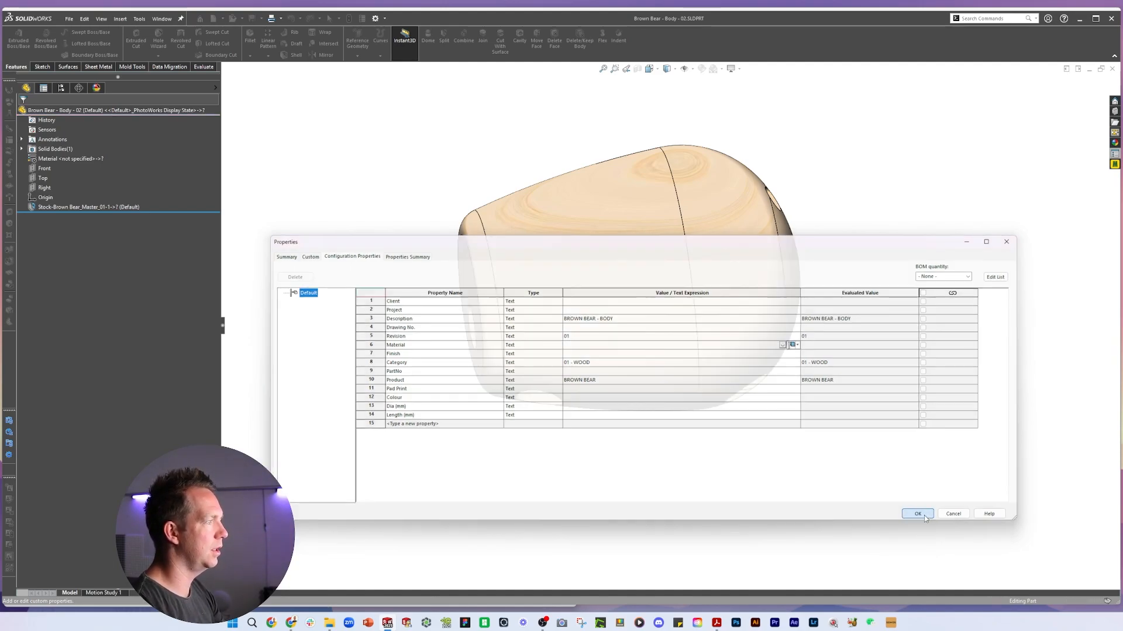
{"action": "key", "text": "ctrl+s"}
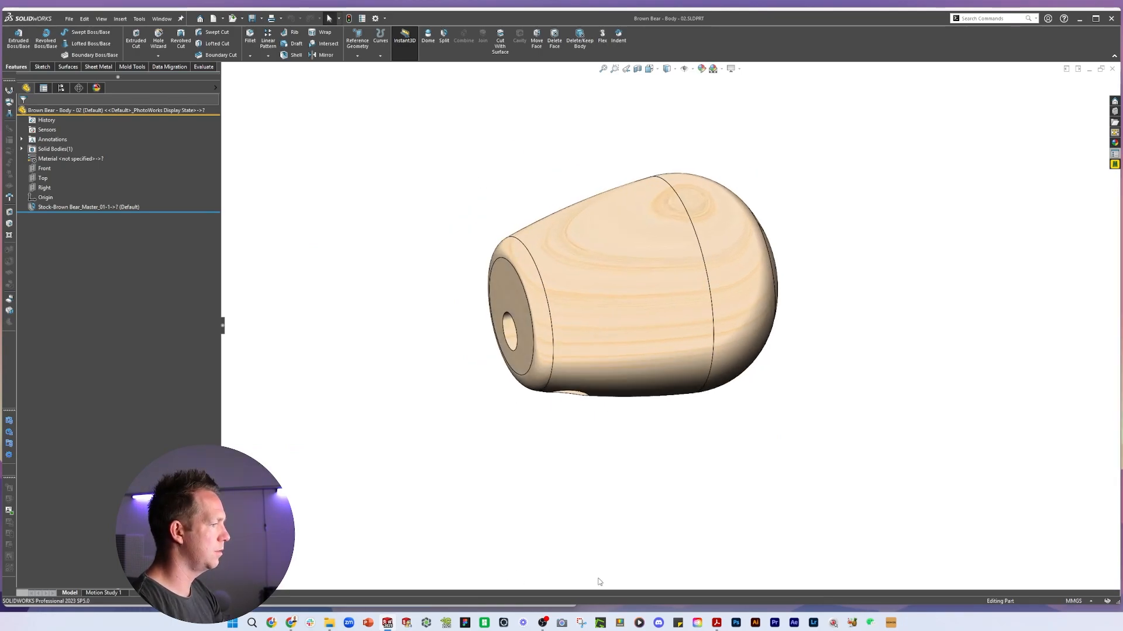
Review the brown bear body drawing in the reference PDF
{"action": "left_click", "coordinate": [714, 625]}
{"action": "left_click", "coordinate": [734, 594]}
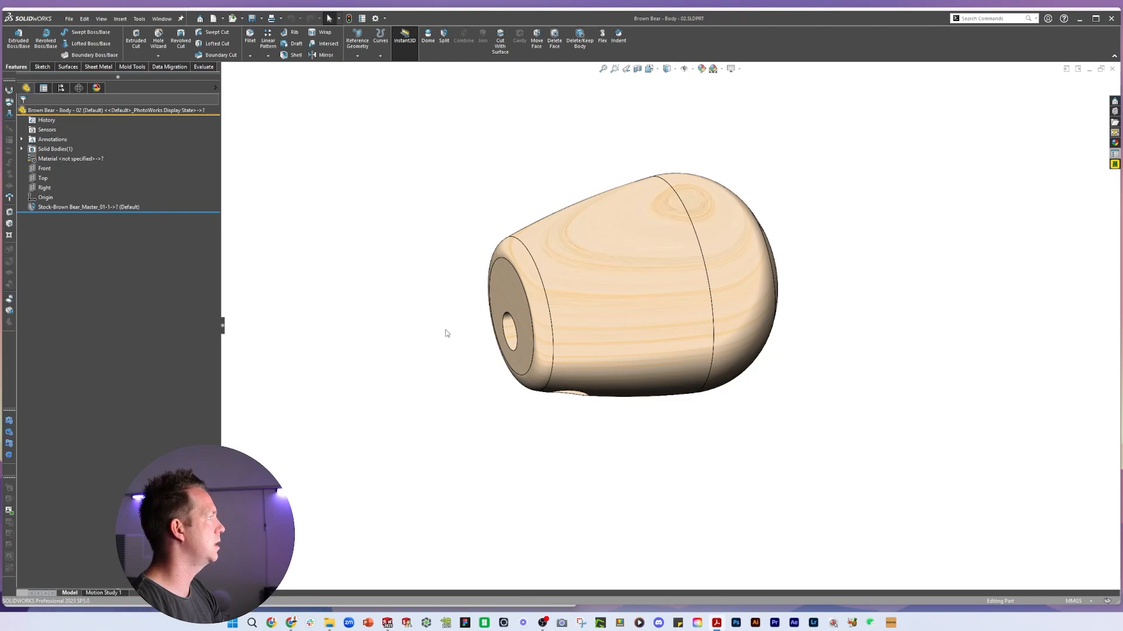
{"action": "left_click_drag", "start_coordinate": [293, 2], "coordinate": [843, 21]}
{"action": "scroll", "coordinate": [846, 425], "scroll_direction": "up", "scroll_amount": 8}
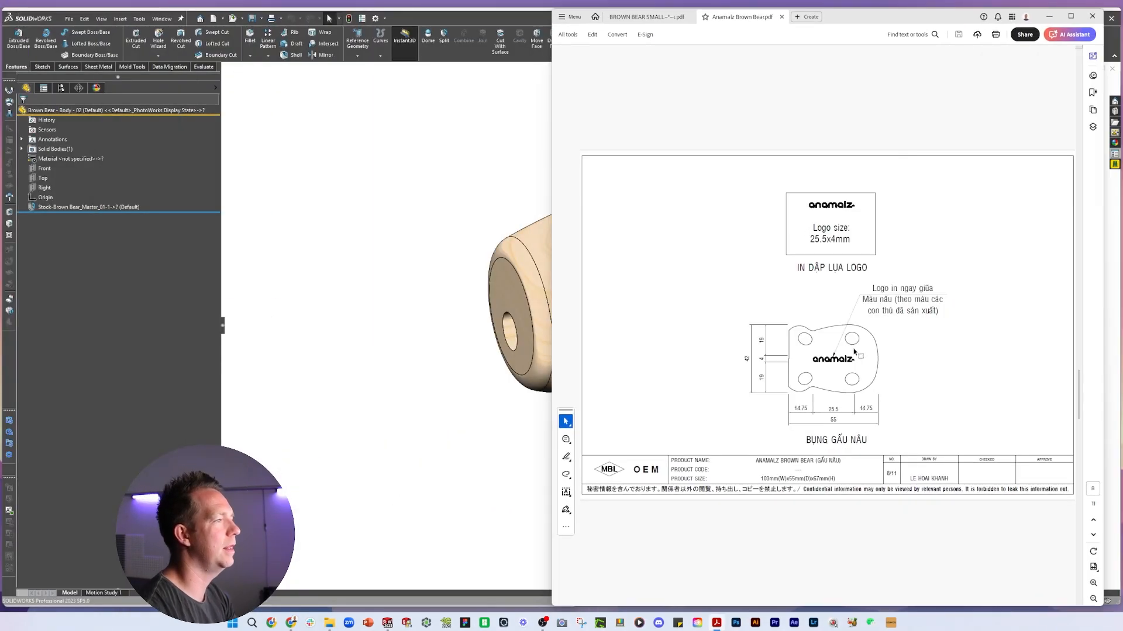
{"action": "scroll", "coordinate": [875, 366], "scroll_direction": "up", "scroll_amount": 5}
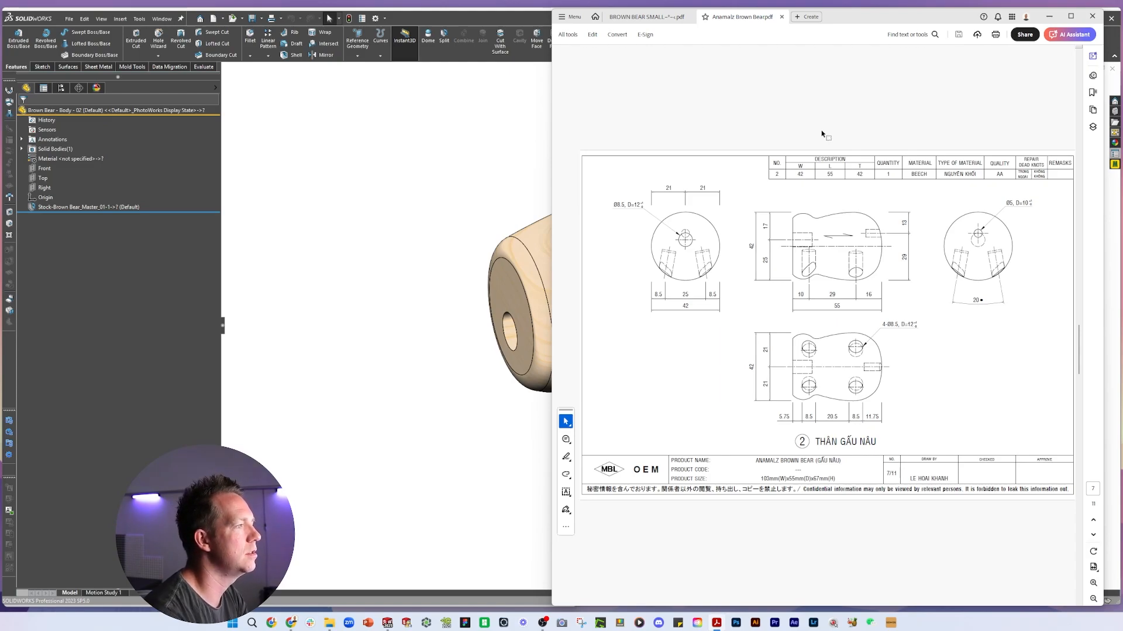
{"action": "left_click", "coordinate": [462, 22]}
Make a drawing from the Body part and place a front model view on the sheet
{"action": "left_click", "coordinate": [68, 20]}
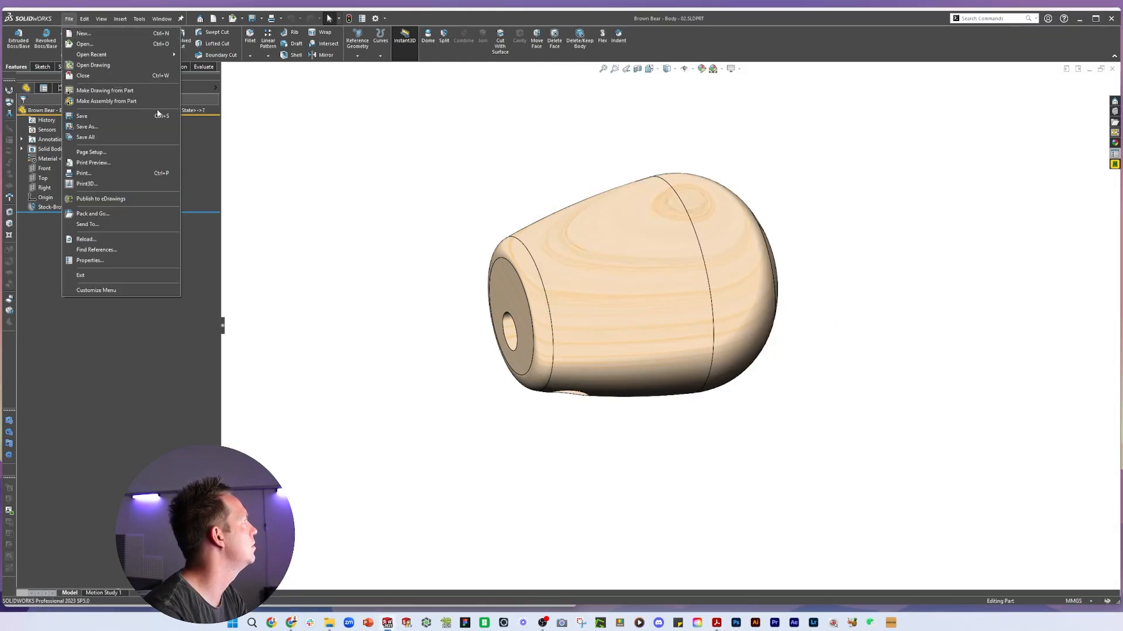
{"action": "left_click", "coordinate": [146, 92]}
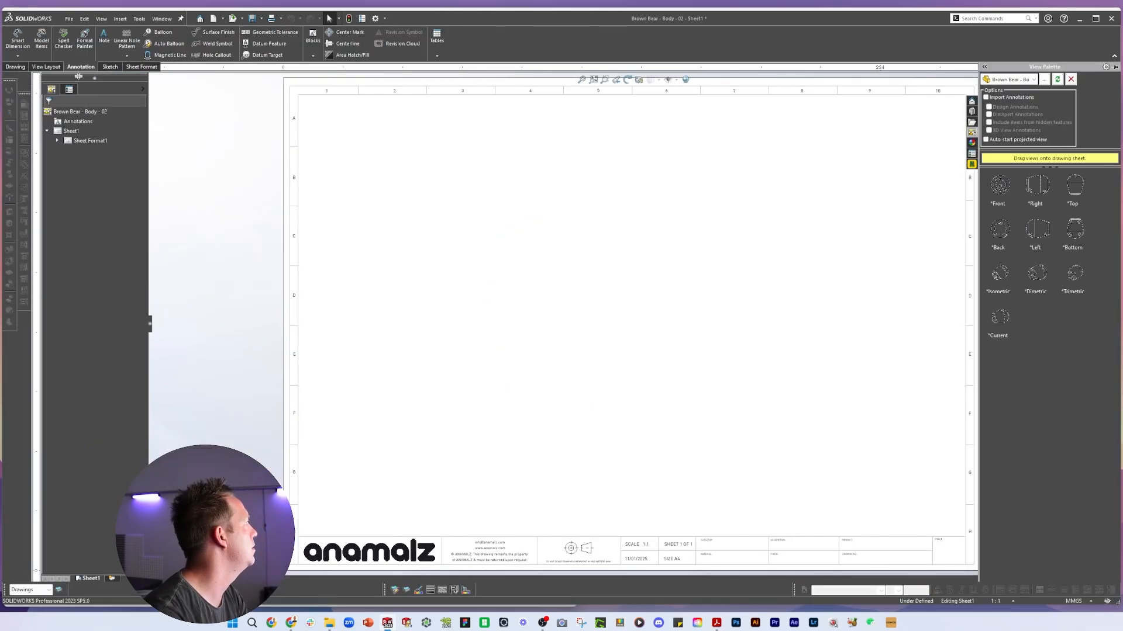
{"action": "left_click", "coordinate": [46, 67]}
{"action": "left_click", "coordinate": [39, 41]}
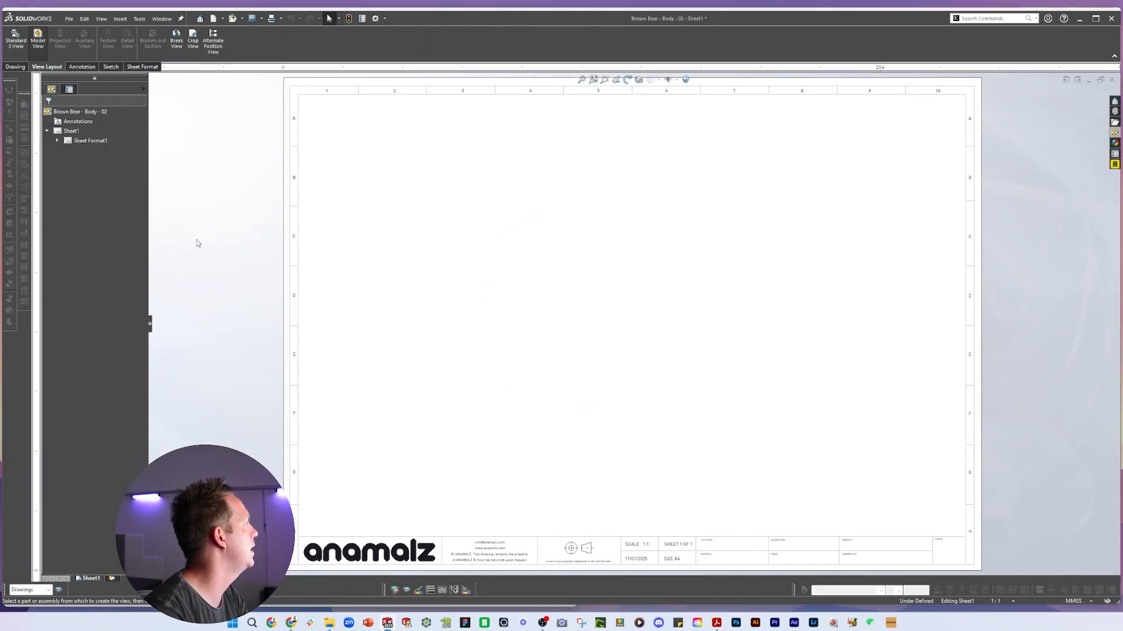
{"action": "left_click", "coordinate": [471, 275]}
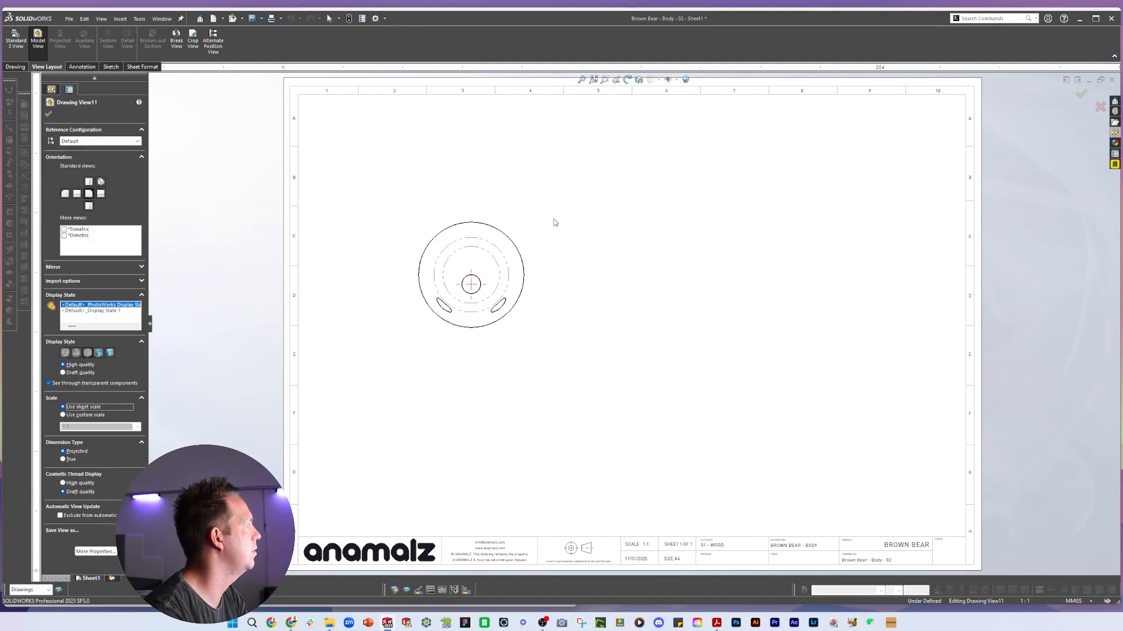
{"action": "key", "text": "Escape"}
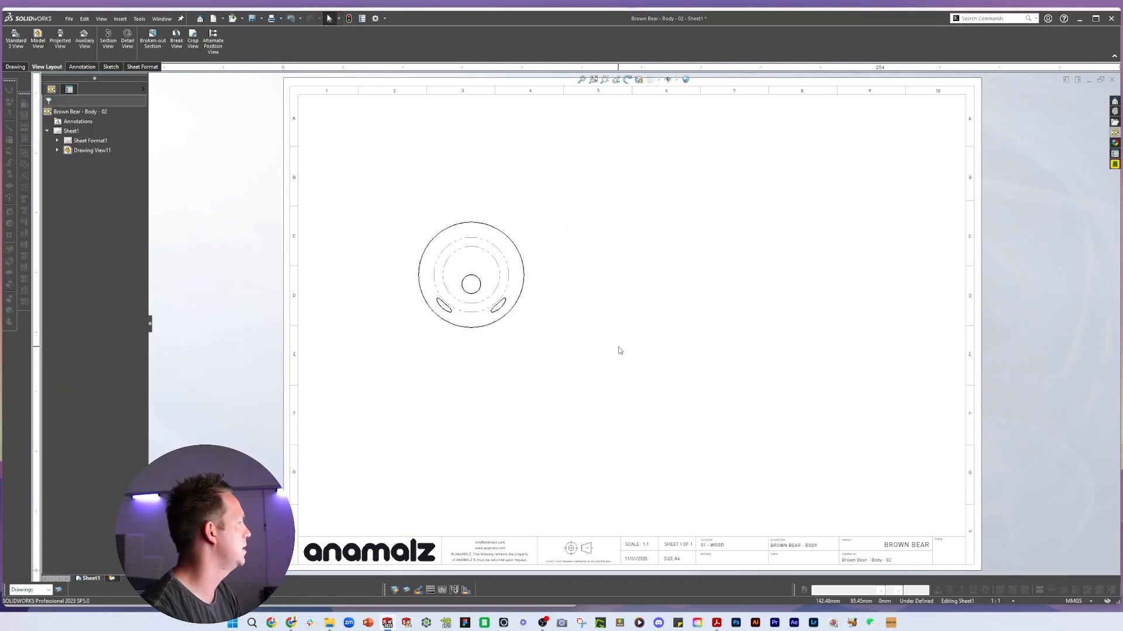
Move the front view slightly left and project a side view to its right
{"action": "left_click", "coordinate": [510, 316]}
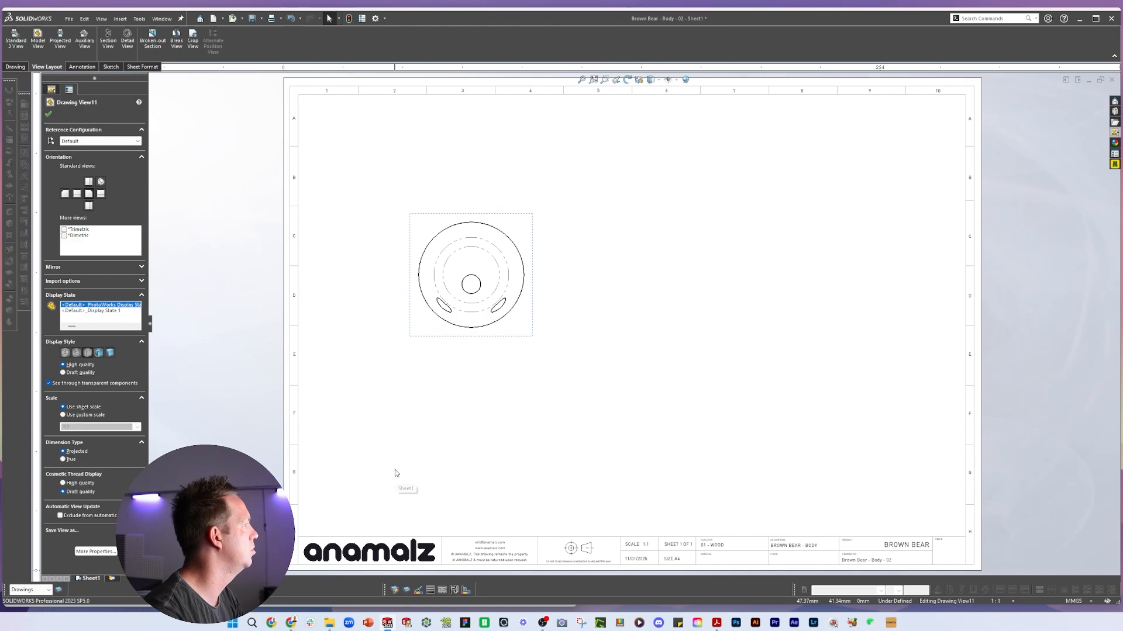
{"action": "left_click_drag", "start_coordinate": [484, 336], "coordinate": [457, 340]}
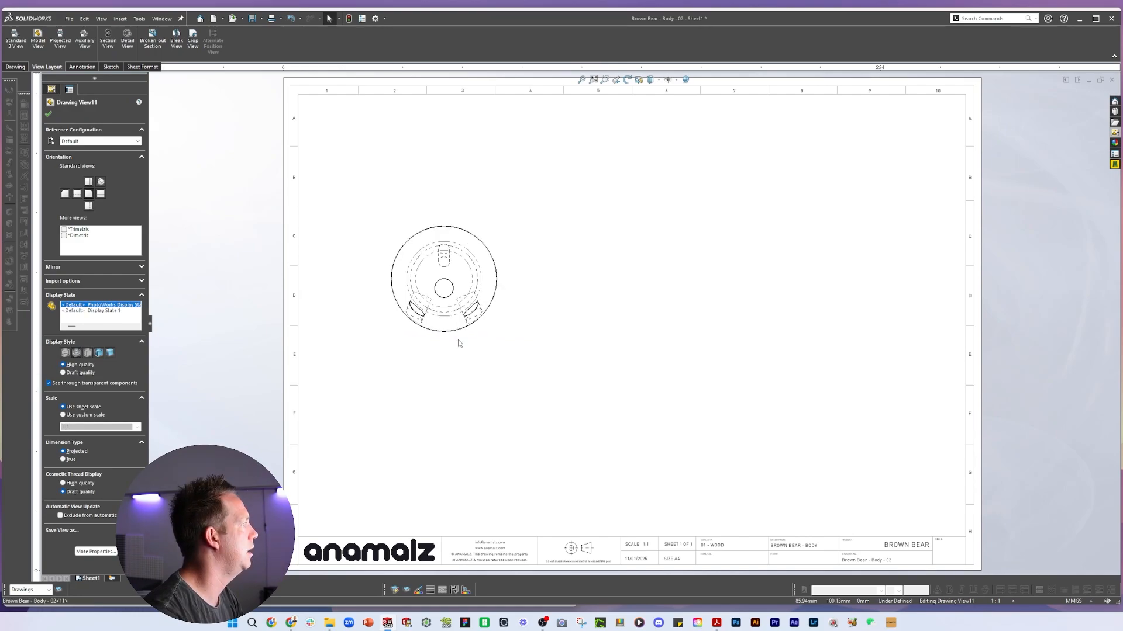
{"action": "left_click", "coordinate": [61, 40]}
{"action": "left_click", "coordinate": [643, 292]}
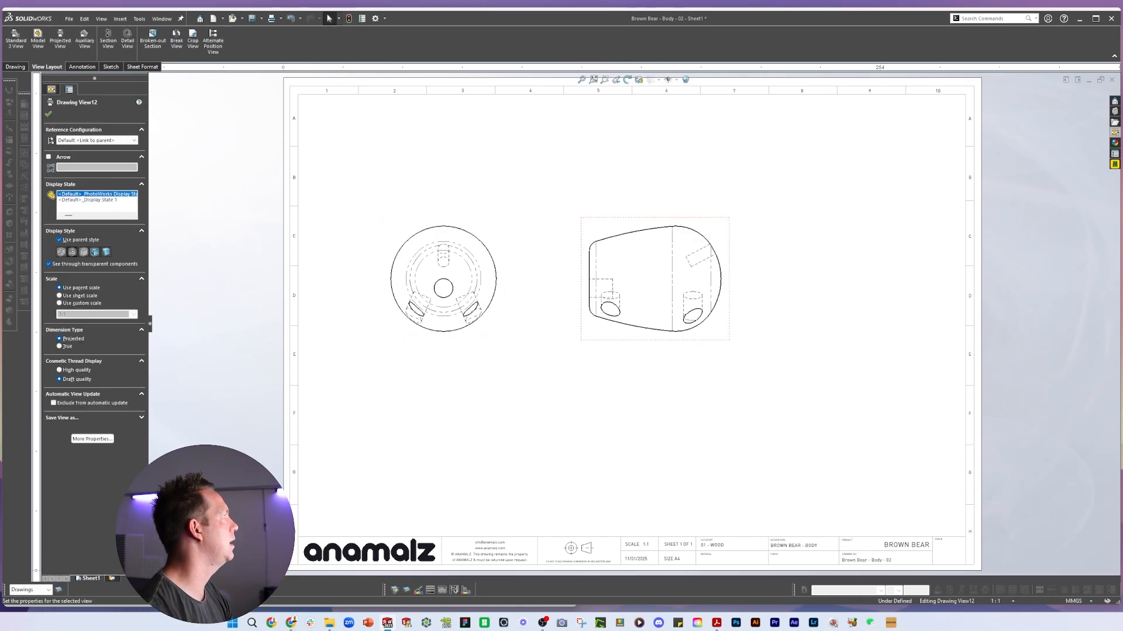
Project a diagonal view of the body toward the sheet's upper right corner
{"action": "left_click", "coordinate": [60, 41]}
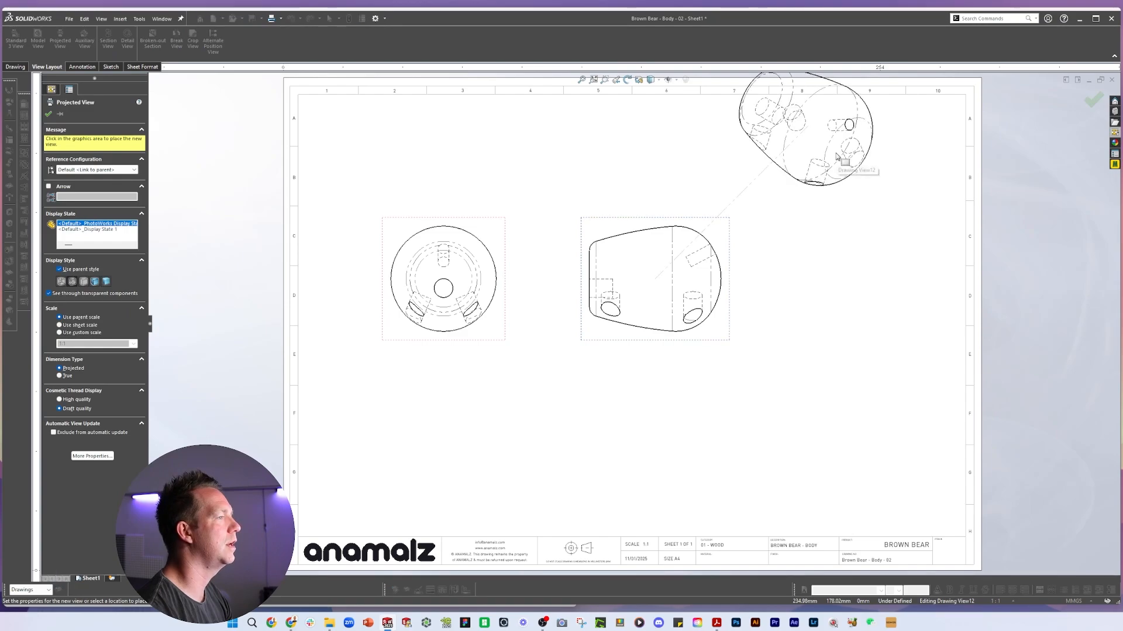
{"action": "left_click", "coordinate": [836, 157]}
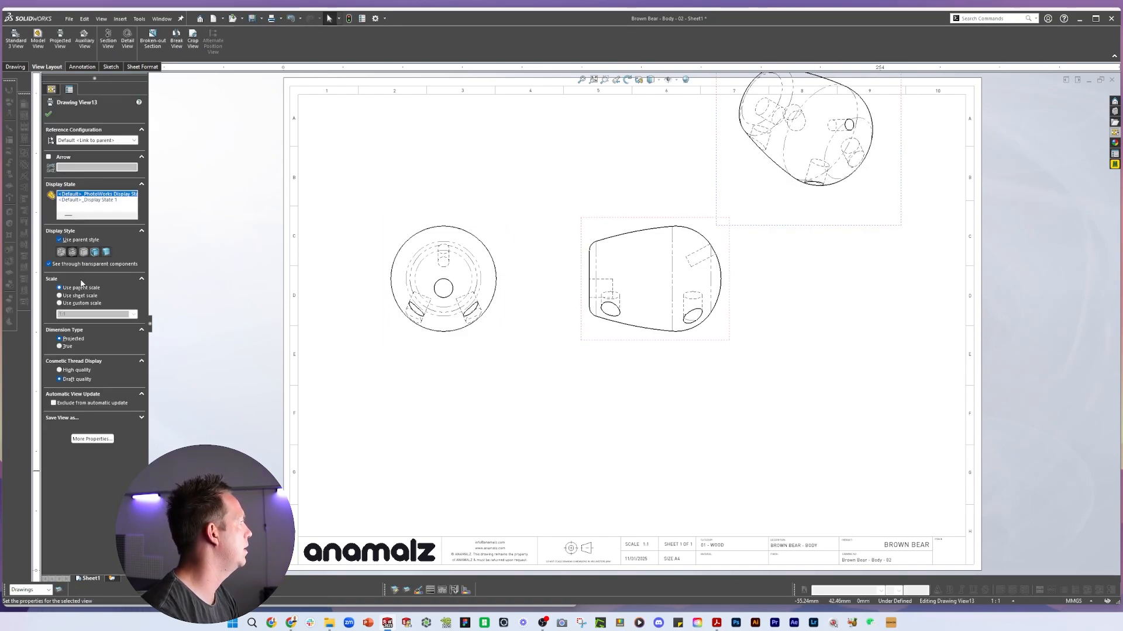
Replace the diagonal view with a new projected view of the body in the sheet's upper right
{"action": "left_click", "coordinate": [83, 253]}
{"action": "left_click", "coordinate": [612, 219]}
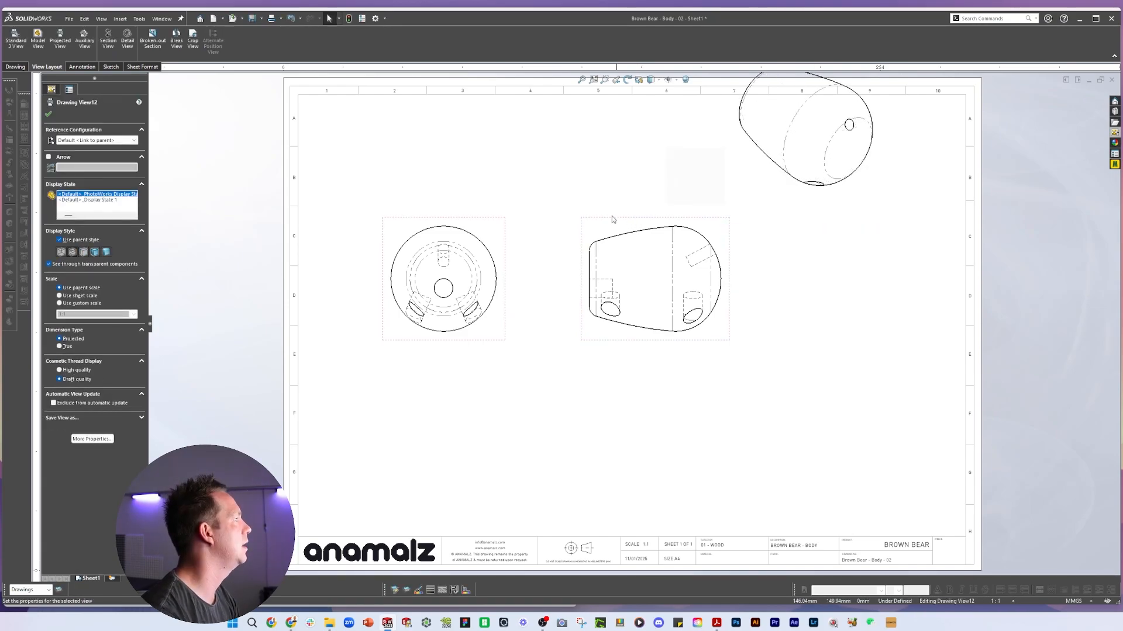
{"action": "left_click", "coordinate": [510, 216]}
{"action": "left_click", "coordinate": [486, 217]}
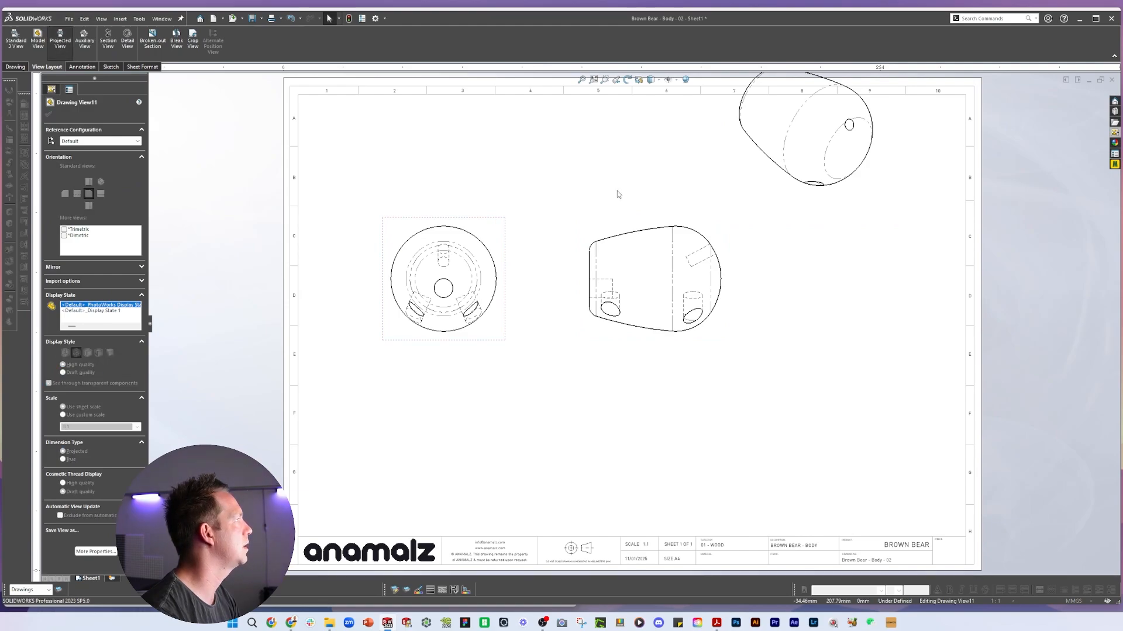
{"action": "left_click", "coordinate": [59, 41]}
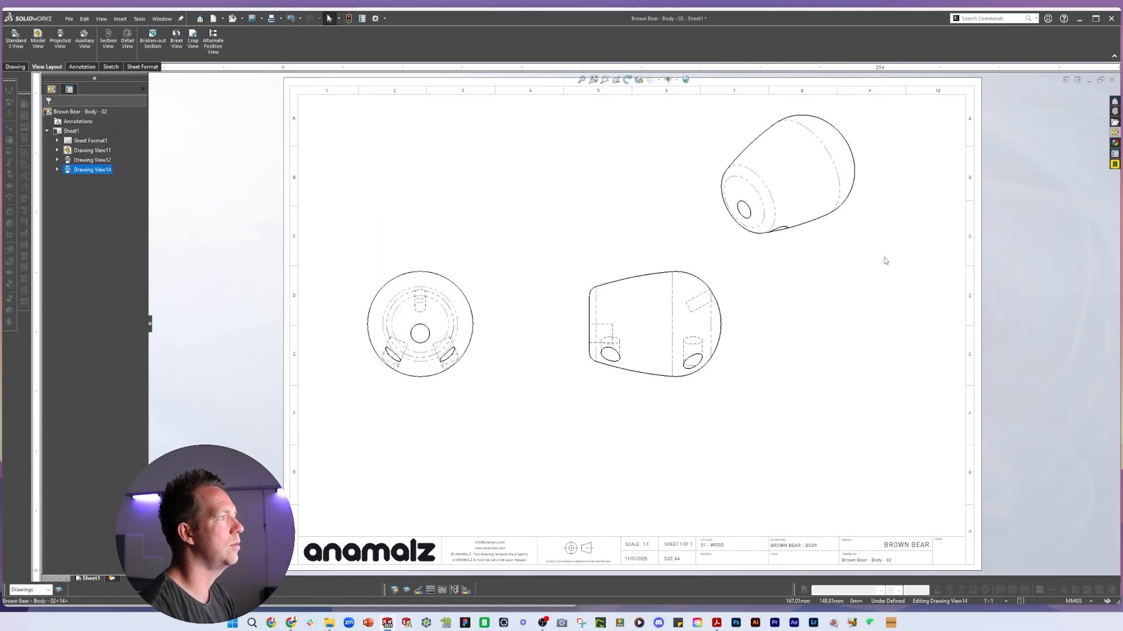
Shift the front view and the side view slightly to the left
{"action": "left_click_drag", "start_coordinate": [462, 385], "coordinate": [436, 384]}
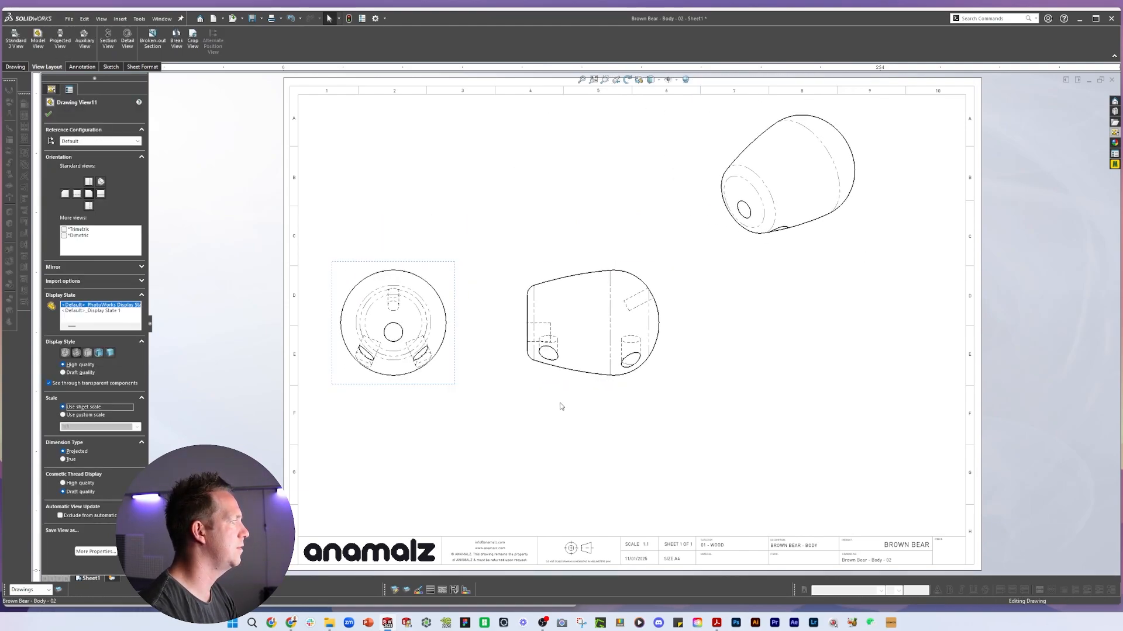
{"action": "left_click_drag", "start_coordinate": [562, 386], "coordinate": [547, 386]}
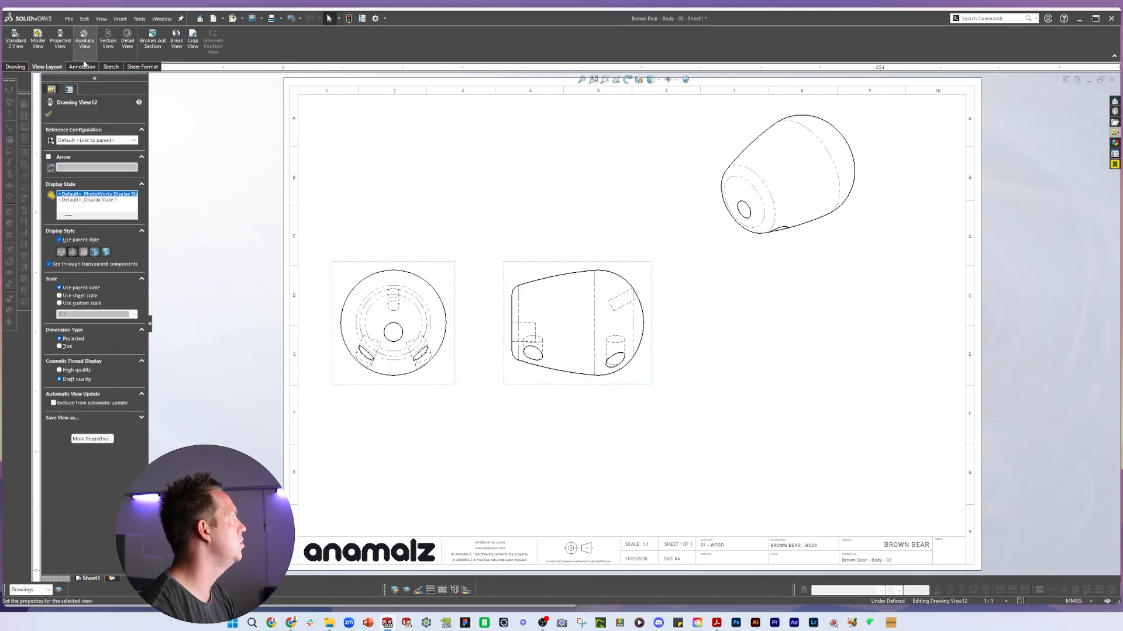
Project a bottom view below the side view and move the front and side views upward
{"action": "left_click", "coordinate": [60, 41]}
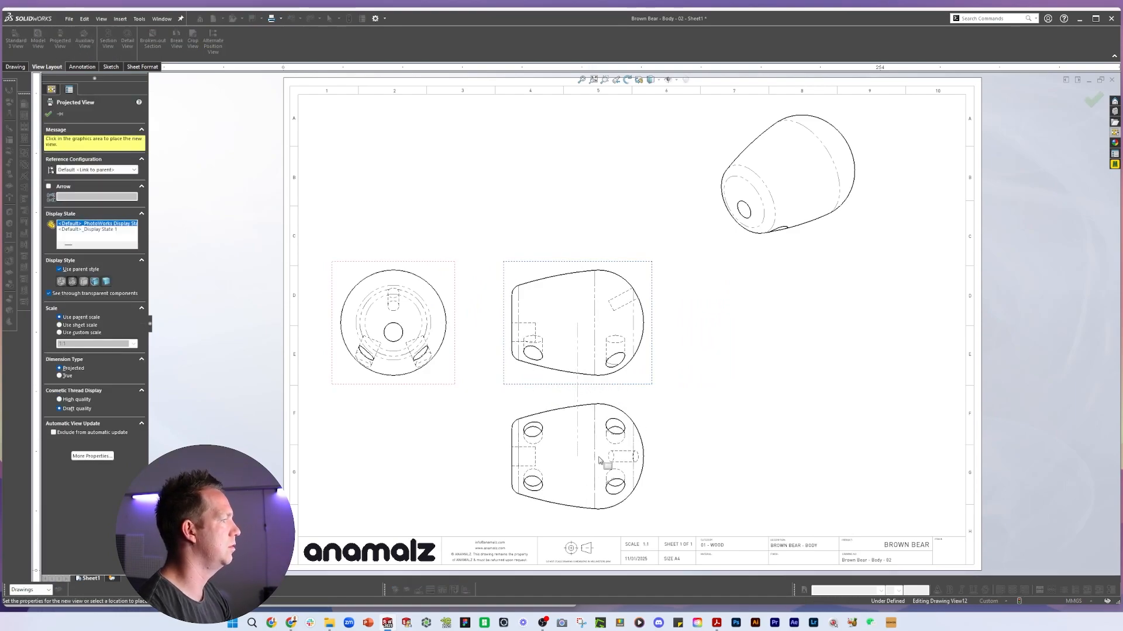
{"action": "left_click", "coordinate": [599, 461]}
{"action": "left_click", "coordinate": [456, 261]}
{"action": "left_click_drag", "start_coordinate": [455, 261], "coordinate": [454, 234]}
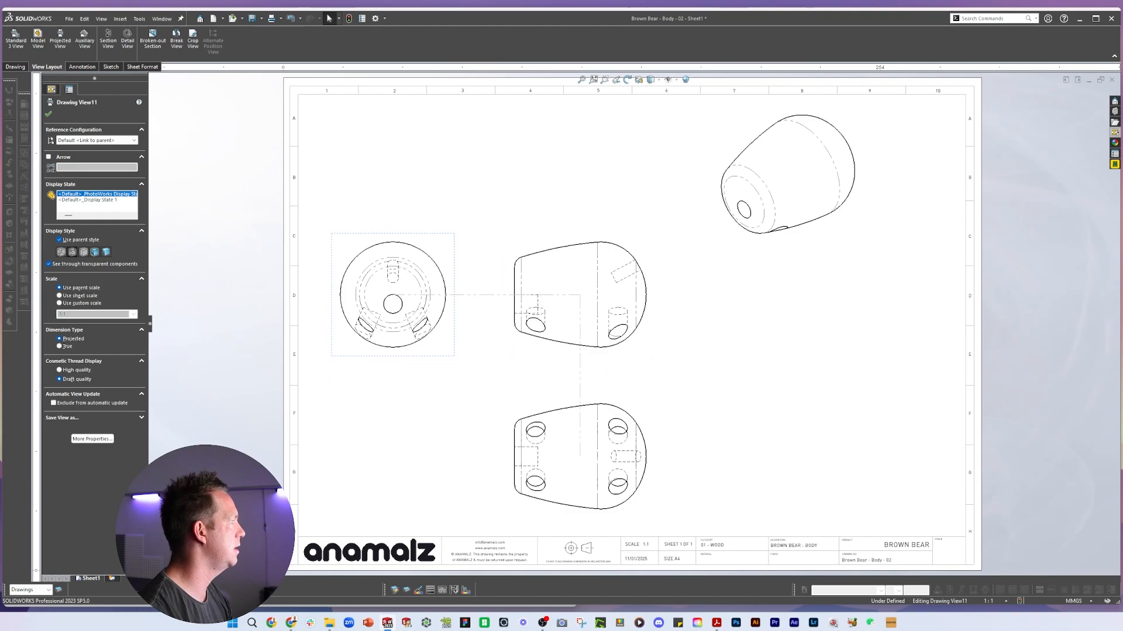
Open the Body part from the drawing and set its Finish custom property to ACRYLIC LACQUER
{"action": "left_click", "coordinate": [900, 529]}
{"action": "scroll", "coordinate": [811, 564], "scroll_direction": "down", "scroll_amount": 3}
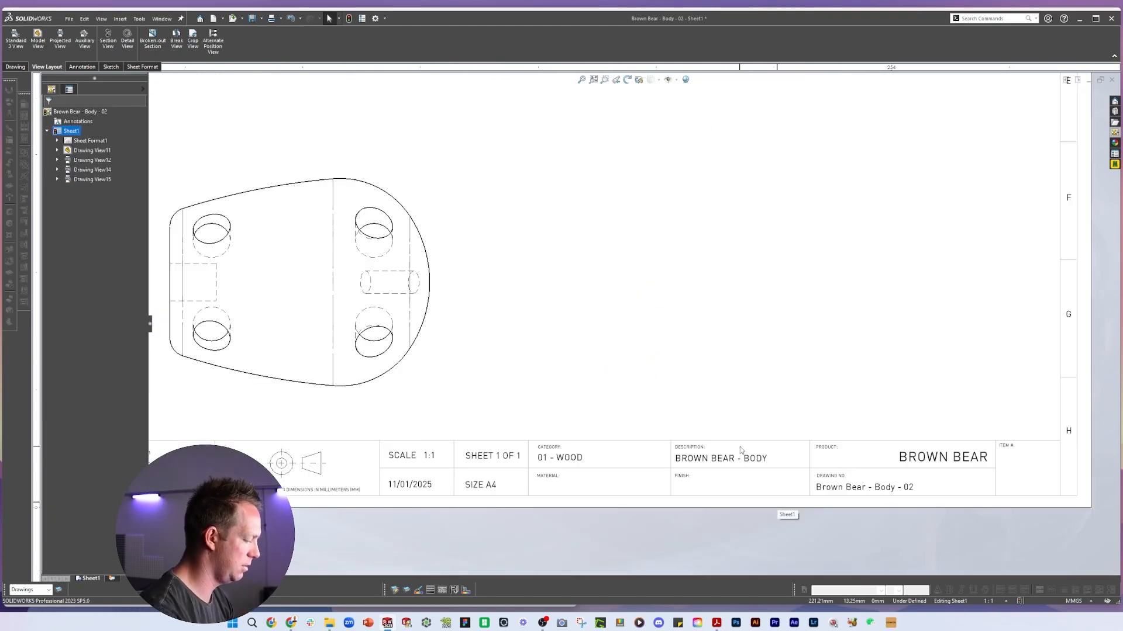
{"action": "right_click", "coordinate": [402, 392]}
{"action": "left_click", "coordinate": [408, 309]}
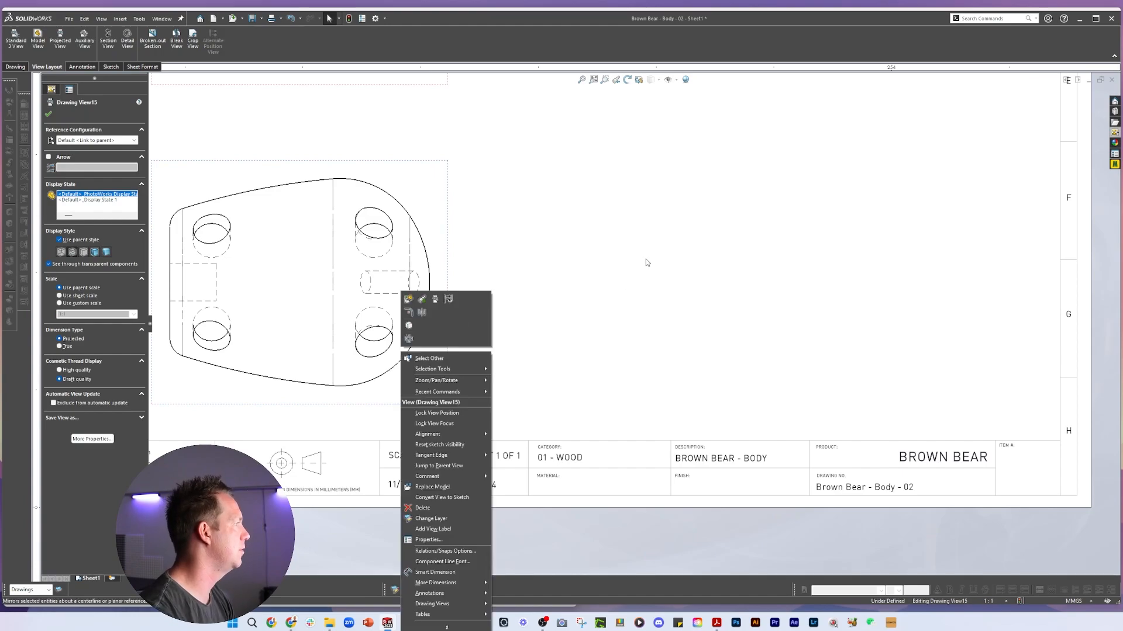
{"action": "left_click", "coordinate": [363, 18]}
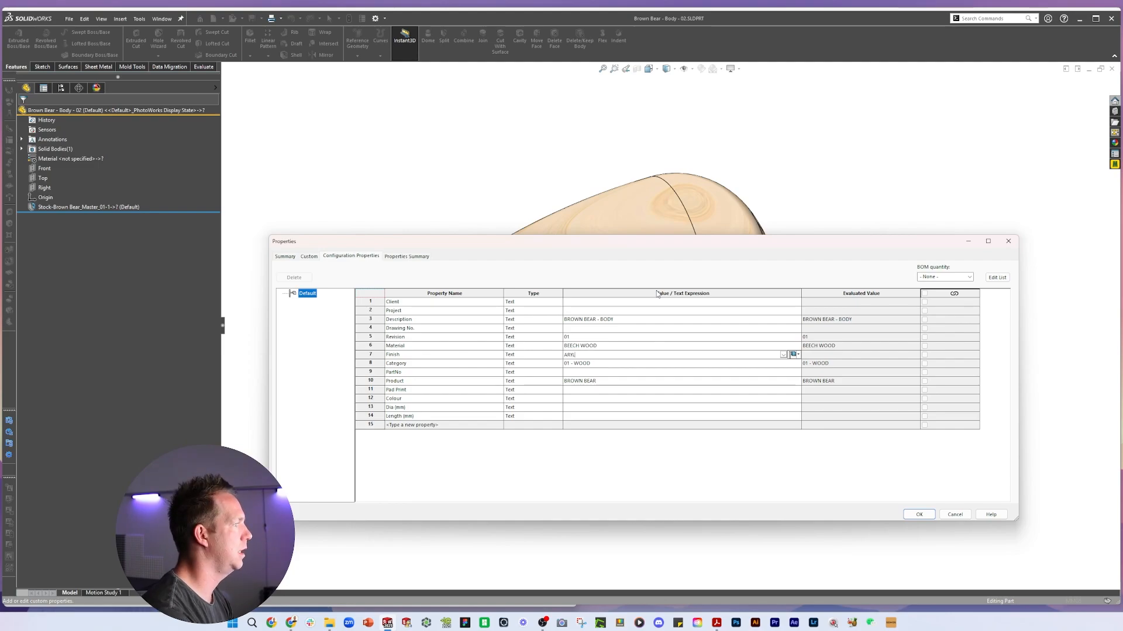
{"action": "type", "text": "ER"}
{"action": "key", "text": "Return"}
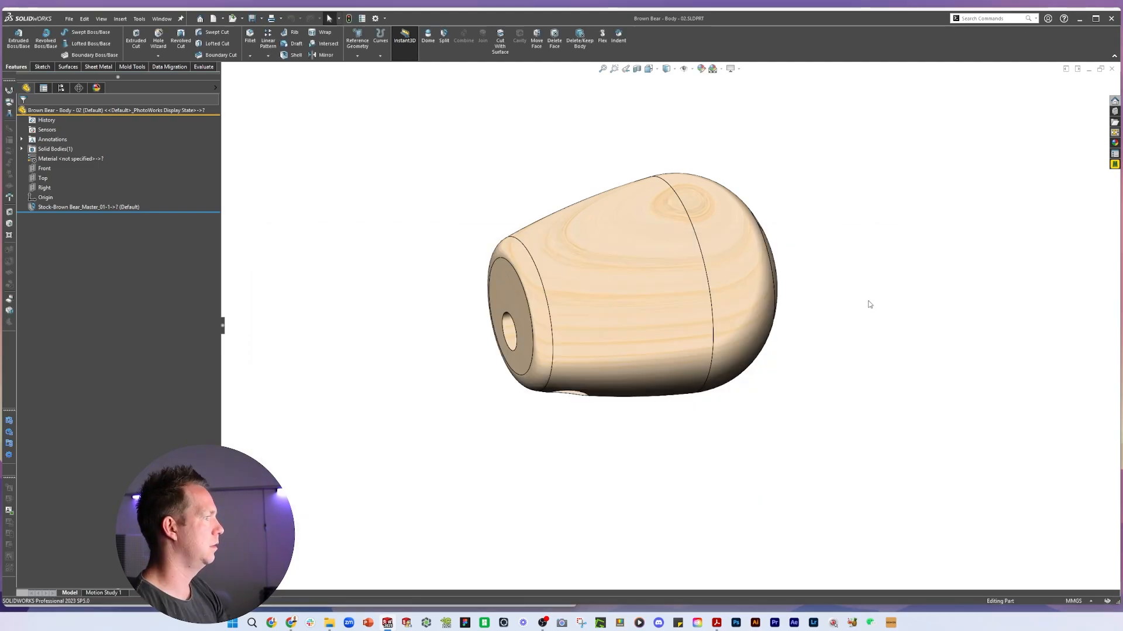
Switch back to the drawing, rebuild it so the title block updates, and fit the sheet
{"action": "key", "text": "ctrl+Tab"}
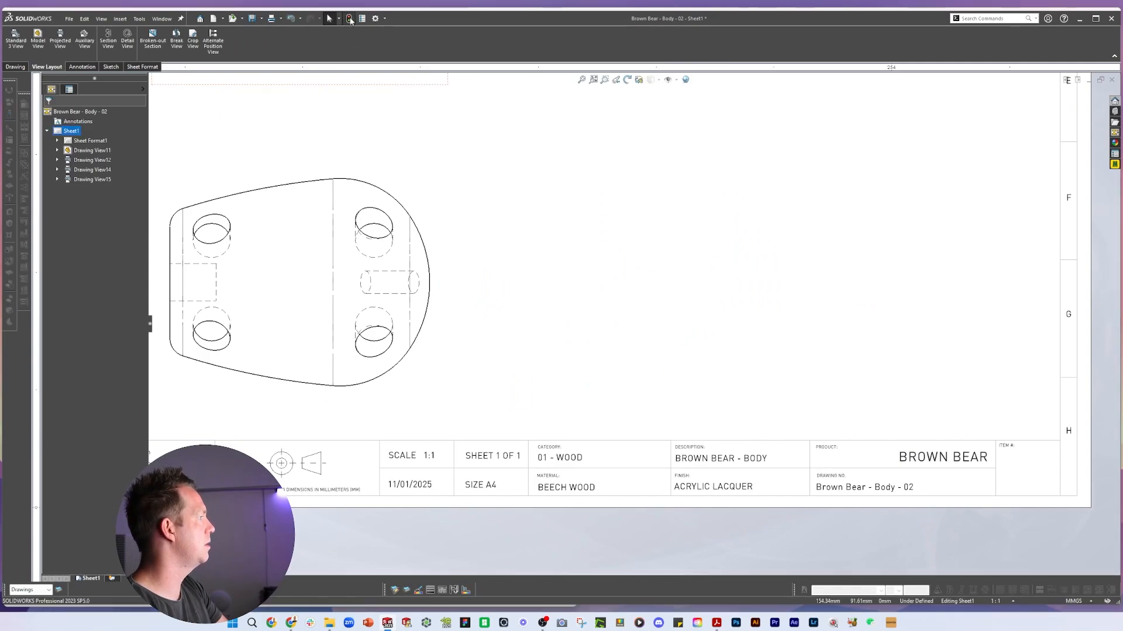
{"action": "left_click", "coordinate": [350, 21]}
{"action": "key", "text": "f"}
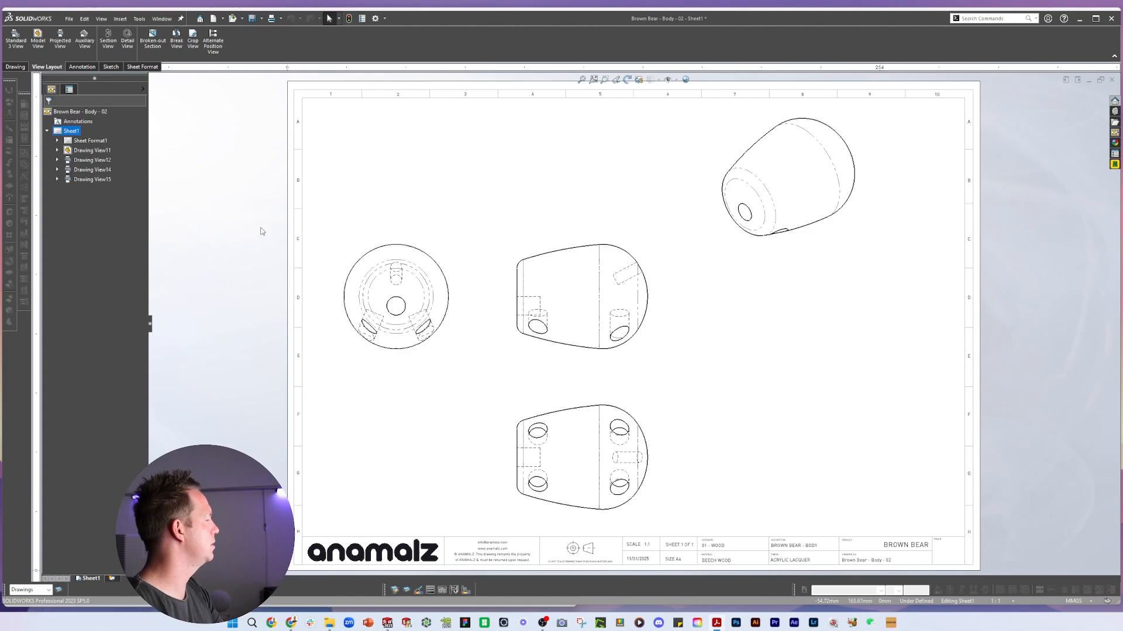
Nudge the bottom view up and project a second diagonal view from the side view toward the sheet's right
{"action": "left_click_drag", "start_coordinate": [655, 421], "coordinate": [655, 406]}
{"action": "left_click", "coordinate": [669, 254]}
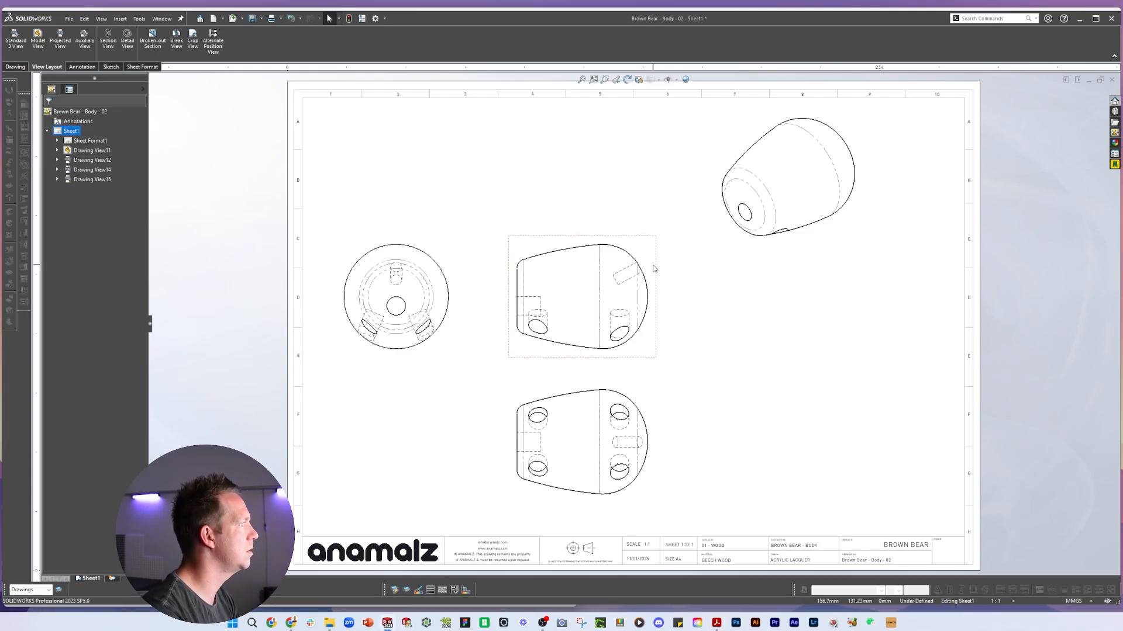
{"action": "left_click", "coordinate": [654, 255]}
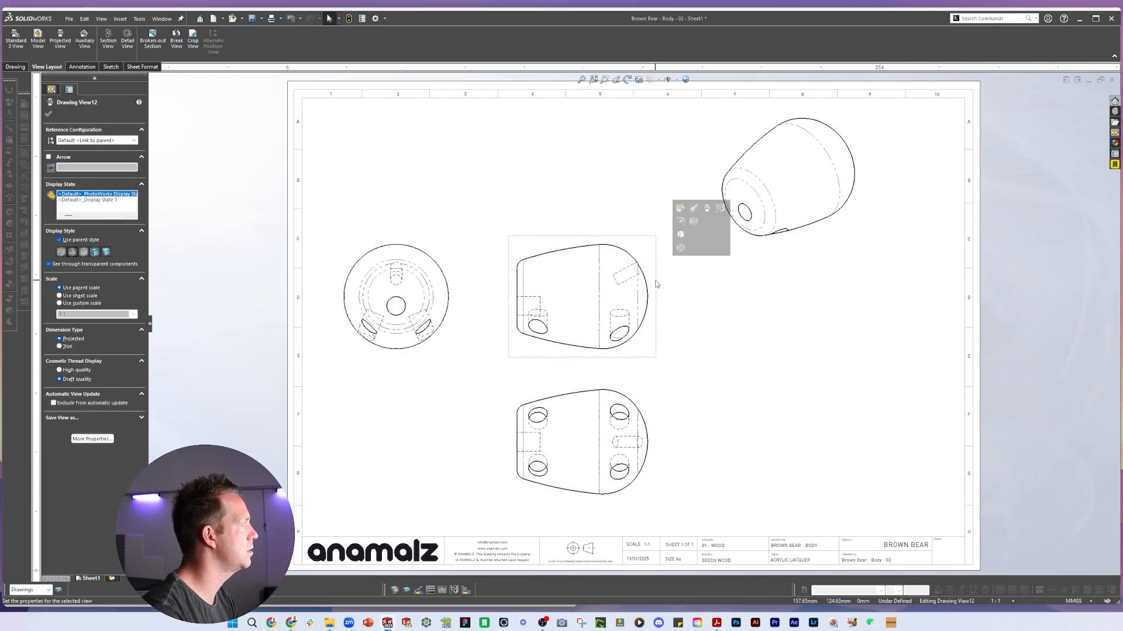
{"action": "left_click", "coordinate": [57, 42]}
{"action": "left_click", "coordinate": [763, 399]}
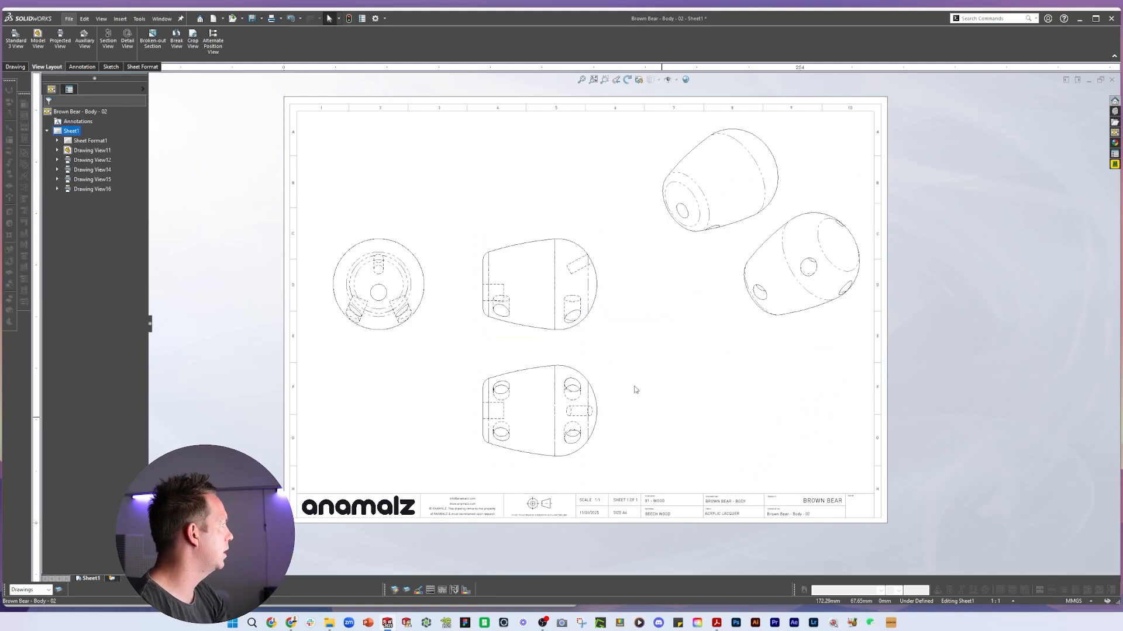
Add a center mark to the central hole of the front view, checking the reference PDF drawing
{"action": "scroll", "coordinate": [240, 450], "scroll_direction": "down", "scroll_amount": 1}
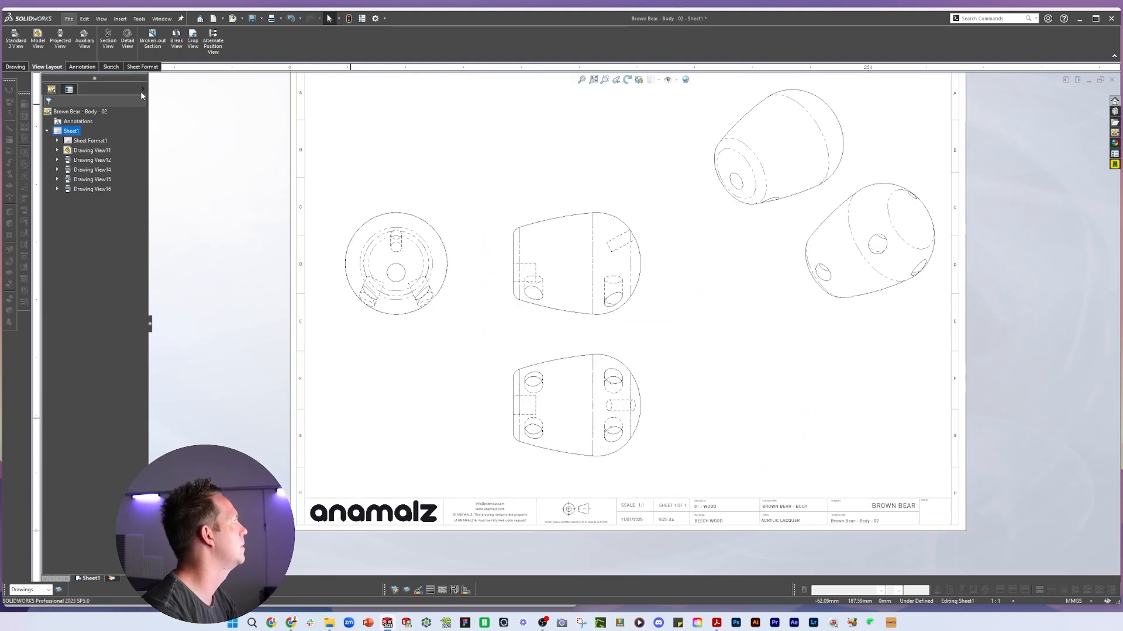
{"action": "left_click", "coordinate": [81, 66]}
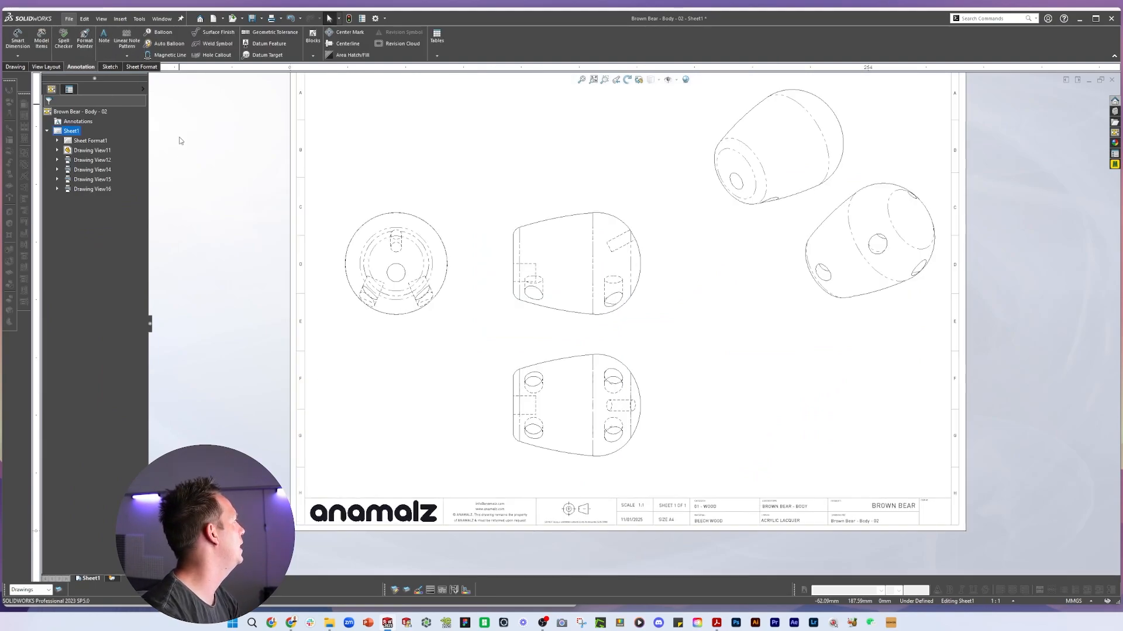
{"action": "left_click", "coordinate": [448, 276]}
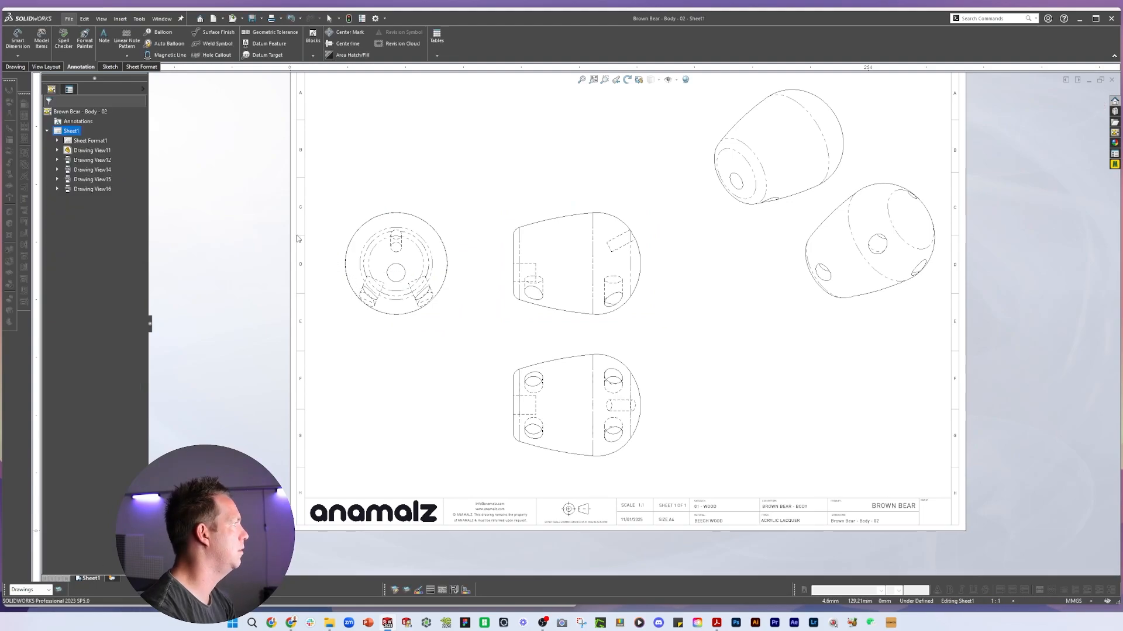
{"action": "left_click", "coordinate": [351, 36]}
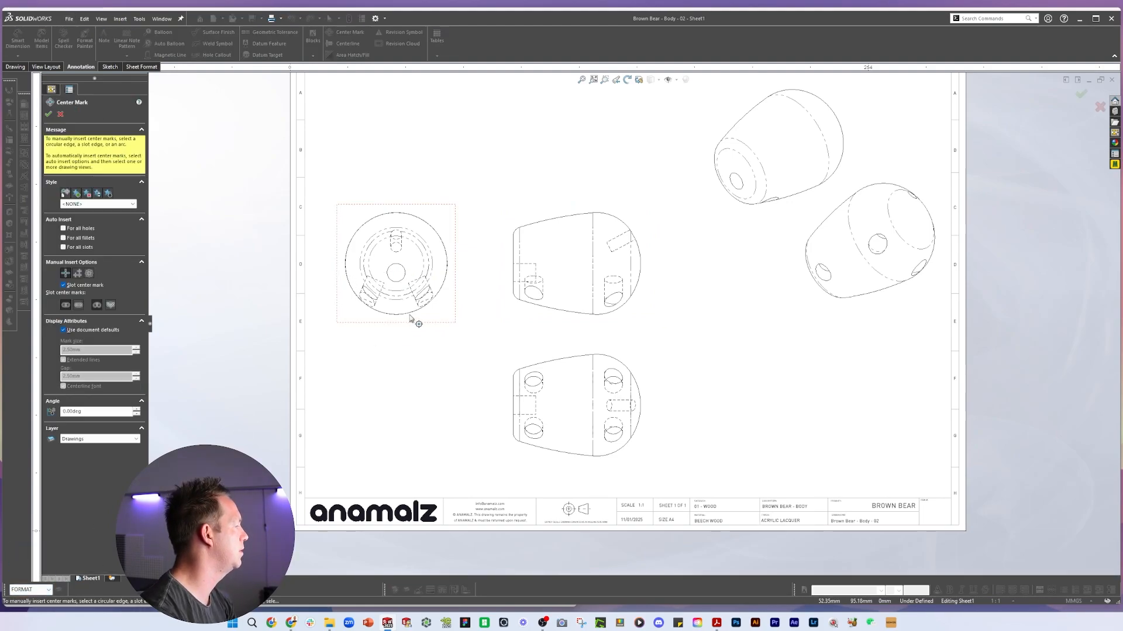
{"action": "left_click", "coordinate": [412, 255]}
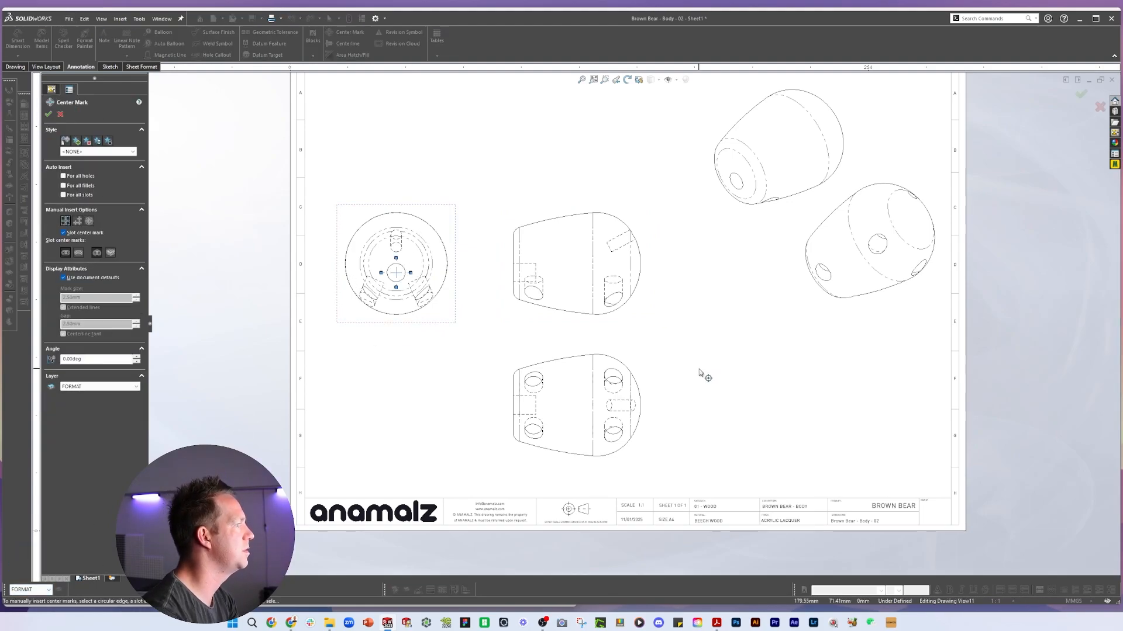
{"action": "left_click", "coordinate": [682, 416]}
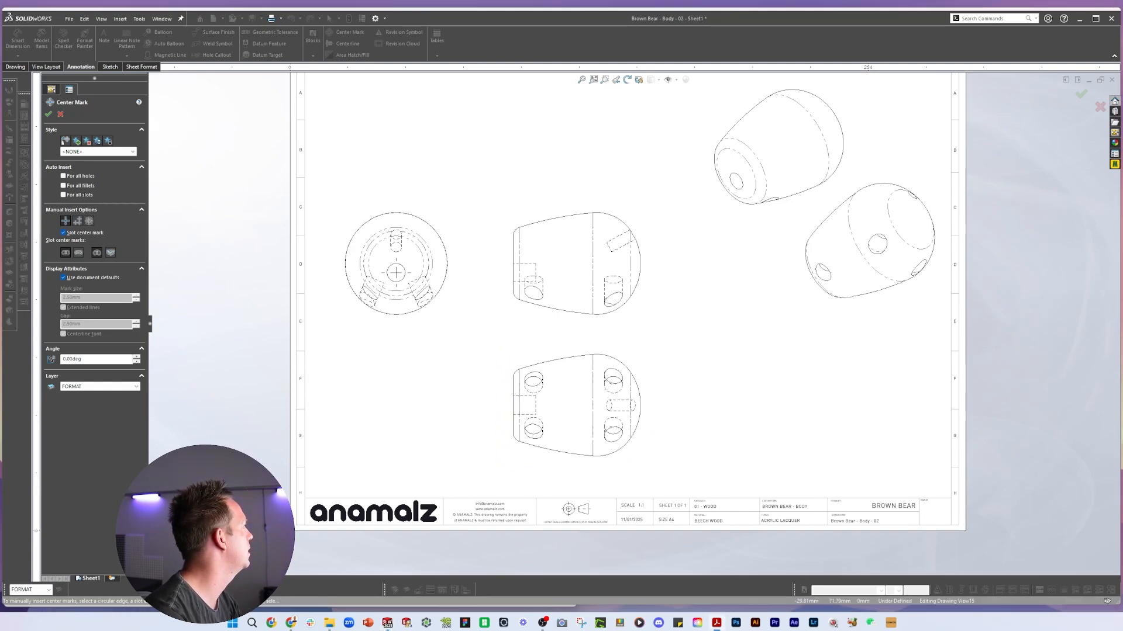
{"action": "left_click_drag", "start_coordinate": [0, 47], "coordinate": [379, 19]}
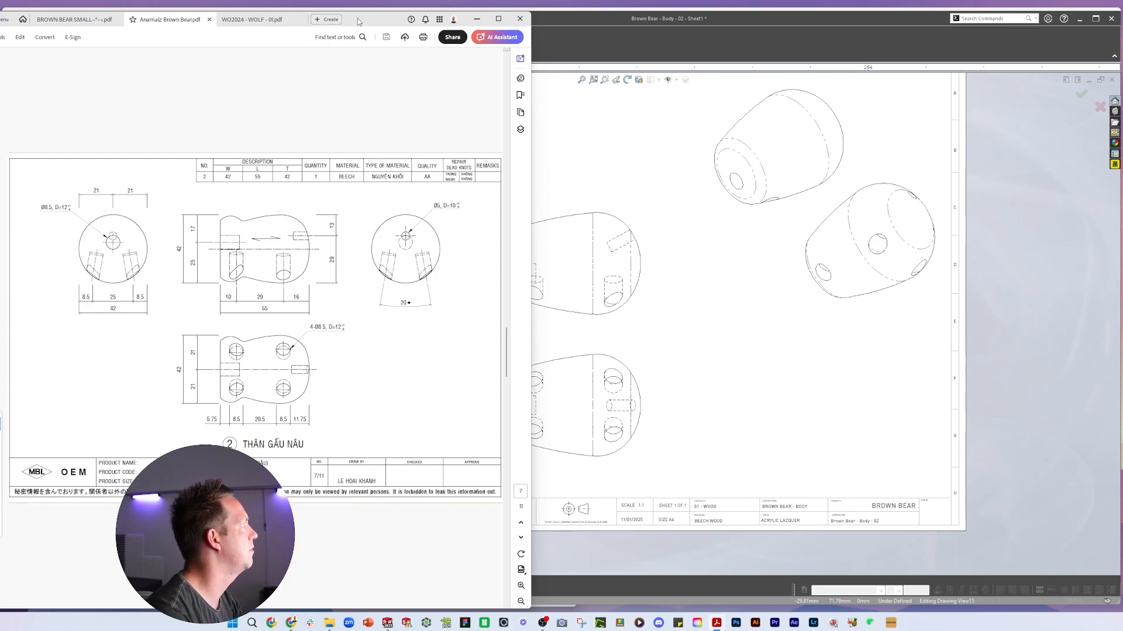
{"action": "left_click_drag", "start_coordinate": [359, 21], "coordinate": [0, 31]}
{"action": "left_click", "coordinate": [461, 201]}
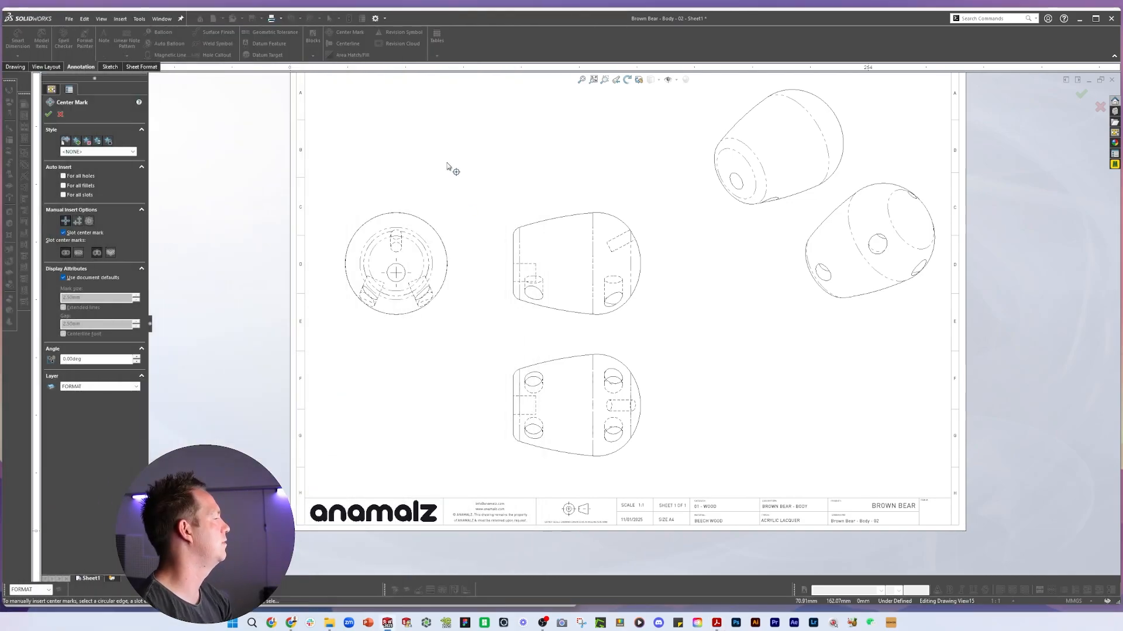
{"action": "key", "text": "Escape"}
Add a center mark to the dashed circle of the front view
{"action": "left_click", "coordinate": [349, 44]}
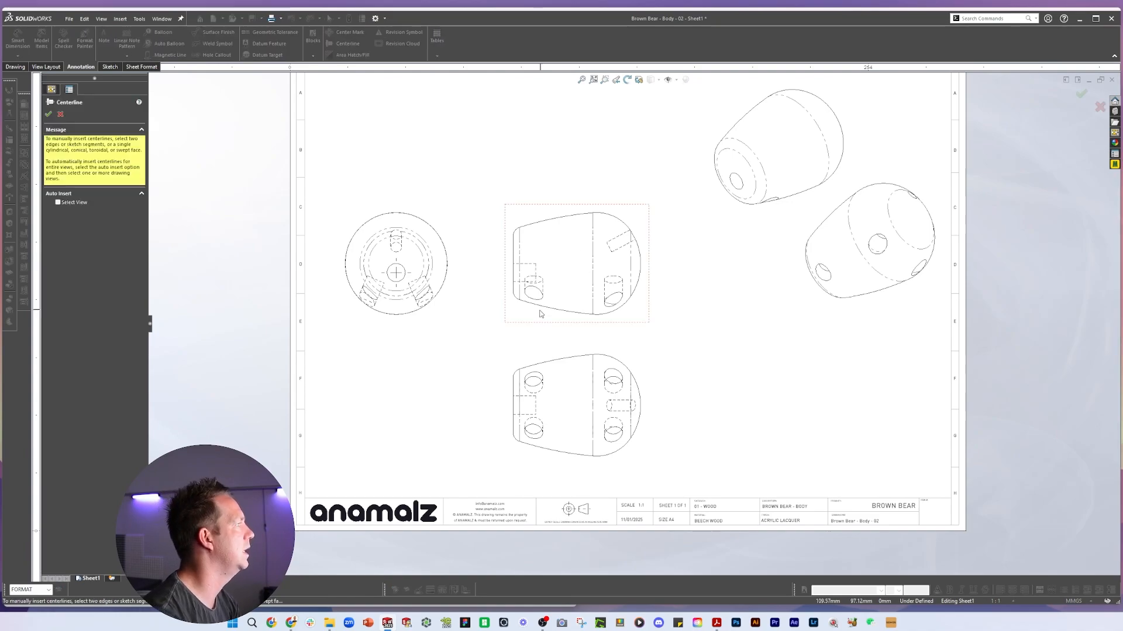
{"action": "scroll", "coordinate": [310, 284], "scroll_direction": "down", "scroll_amount": 3}
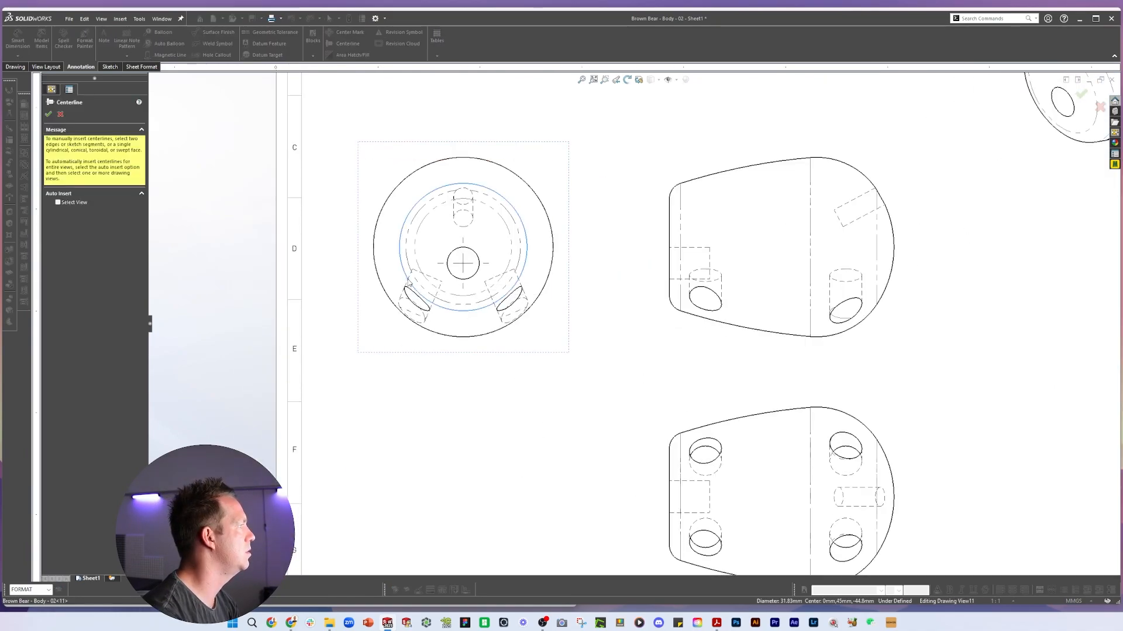
{"action": "left_click", "coordinate": [349, 32]}
{"action": "left_click", "coordinate": [526, 182]}
{"action": "key", "text": "Escape"}
{"action": "scroll", "coordinate": [492, 348], "scroll_direction": "up", "scroll_amount": 3}
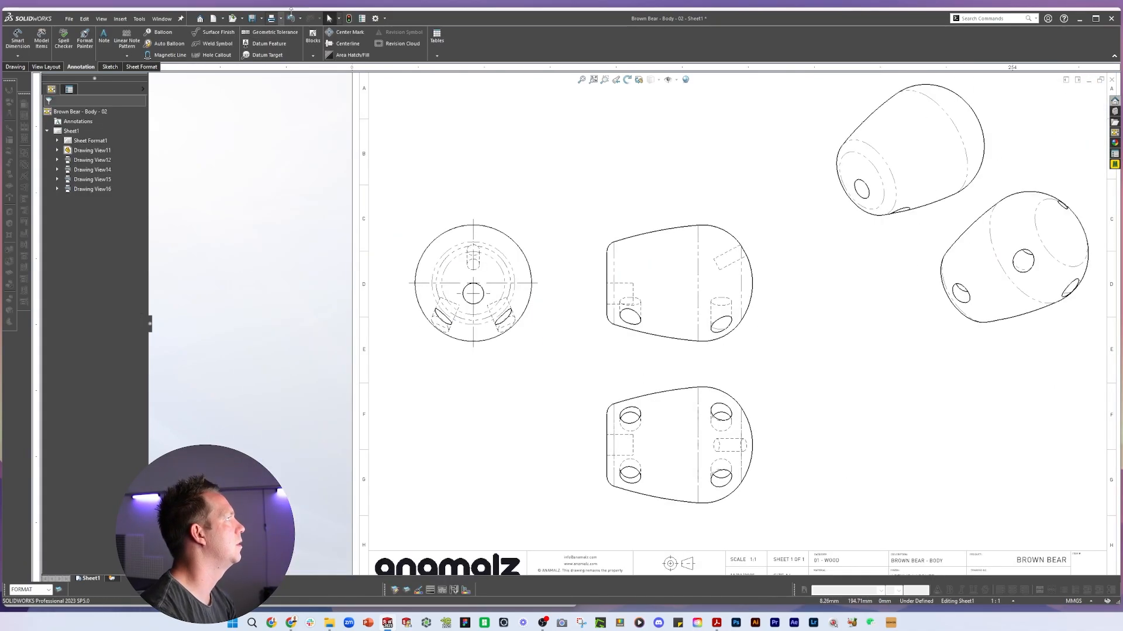
{"action": "left_click", "coordinate": [348, 43]}
{"action": "scroll", "coordinate": [506, 329], "scroll_direction": "down", "scroll_amount": 3}
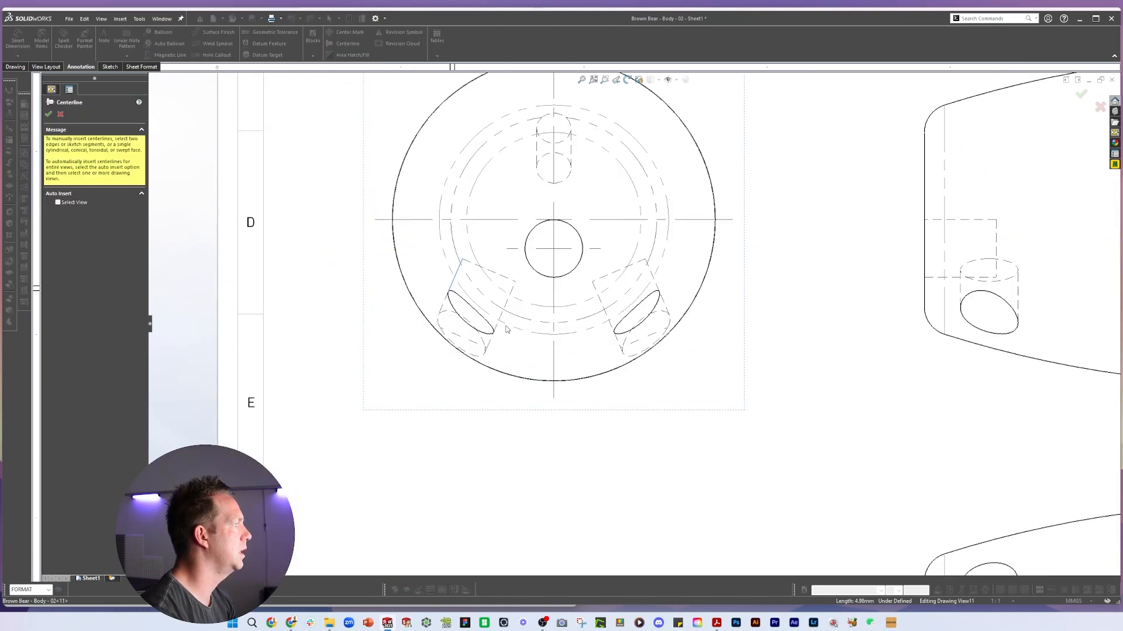
{"action": "scroll", "coordinate": [683, 314], "scroll_direction": "up", "scroll_amount": 3}
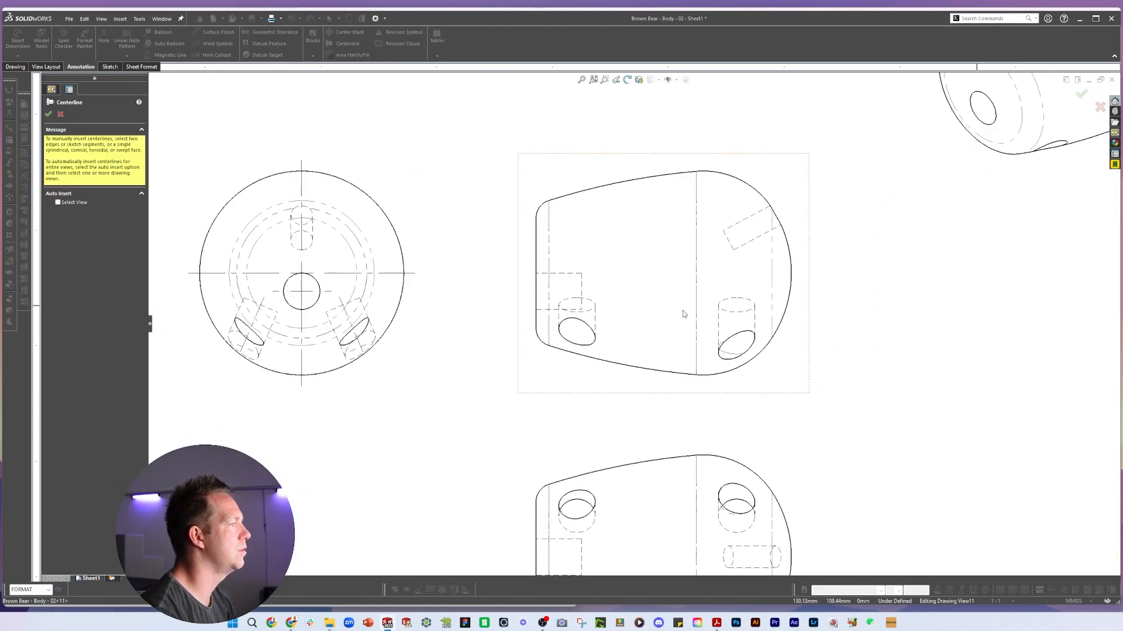
{"action": "scroll", "coordinate": [492, 283], "scroll_direction": "down", "scroll_amount": 1}
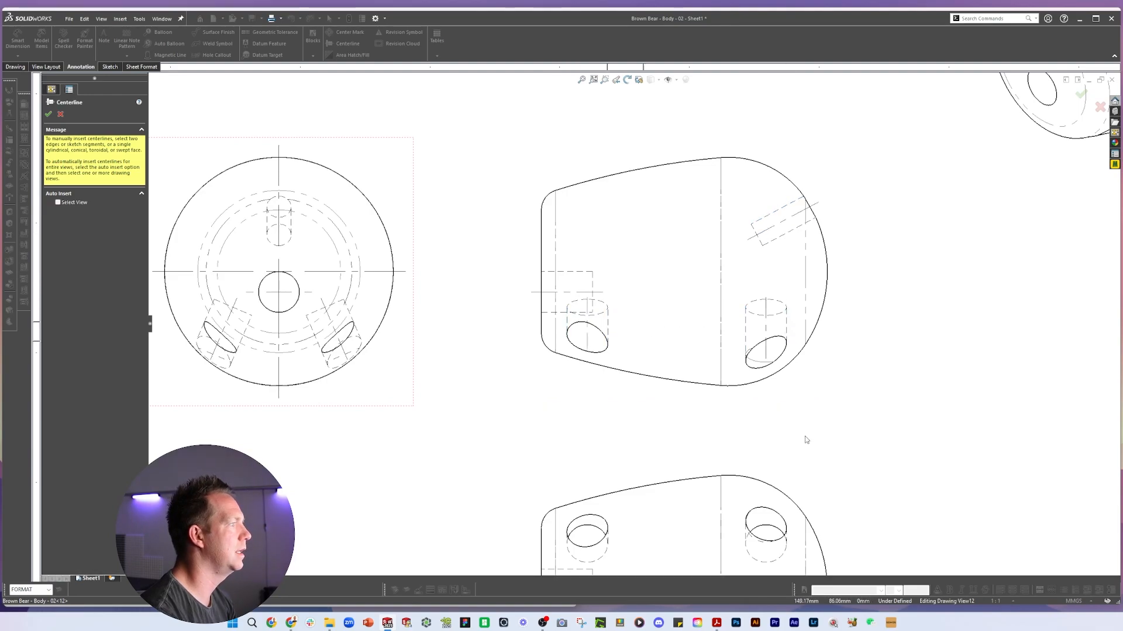
{"action": "scroll", "coordinate": [805, 440], "scroll_direction": "up", "scroll_amount": 3}
{"action": "scroll", "coordinate": [793, 264], "scroll_direction": "up", "scroll_amount": 3}
{"action": "scroll", "coordinate": [672, 293], "scroll_direction": "down", "scroll_amount": 1}
{"action": "key", "text": "Escape"}
{"action": "left_click_drag", "start_coordinate": [467, 279], "coordinate": [470, 259]}
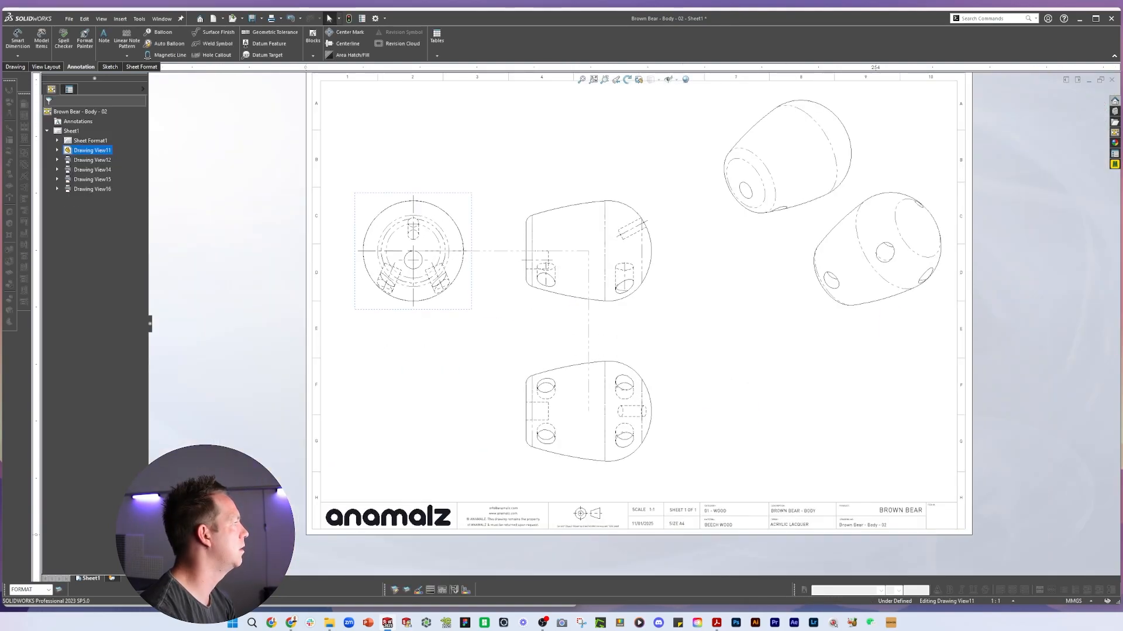
Dimension the front view's outer diameter and the angle between the two leg holes, showing the angle without decimals
{"action": "left_click", "coordinate": [436, 395]}
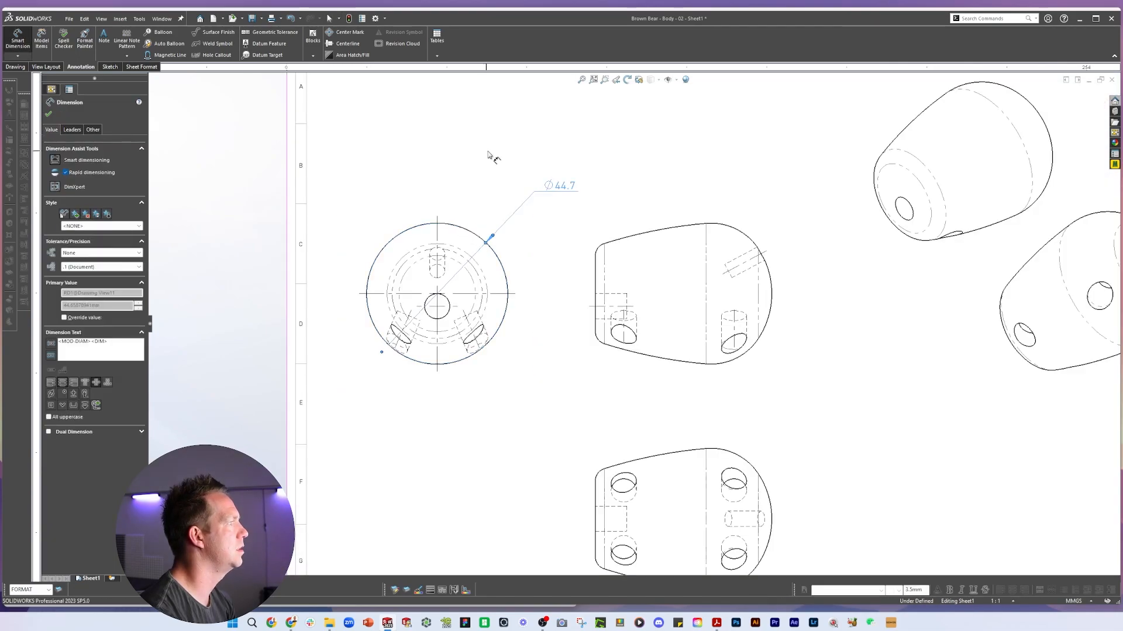
{"action": "key", "text": "Escape"}
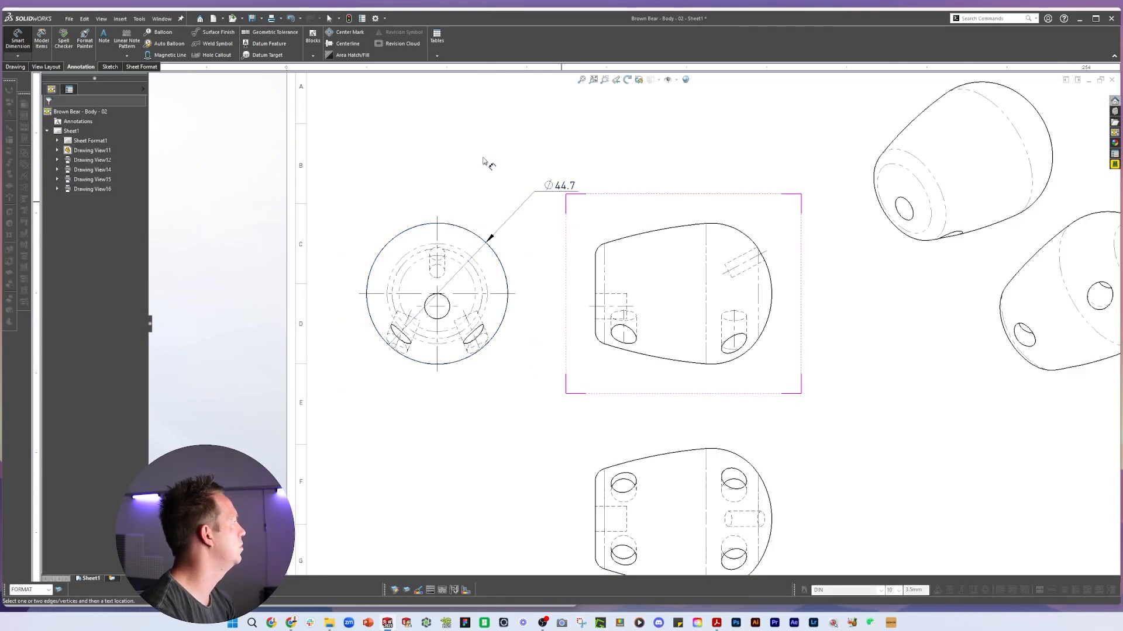
{"action": "left_click", "coordinate": [420, 299]}
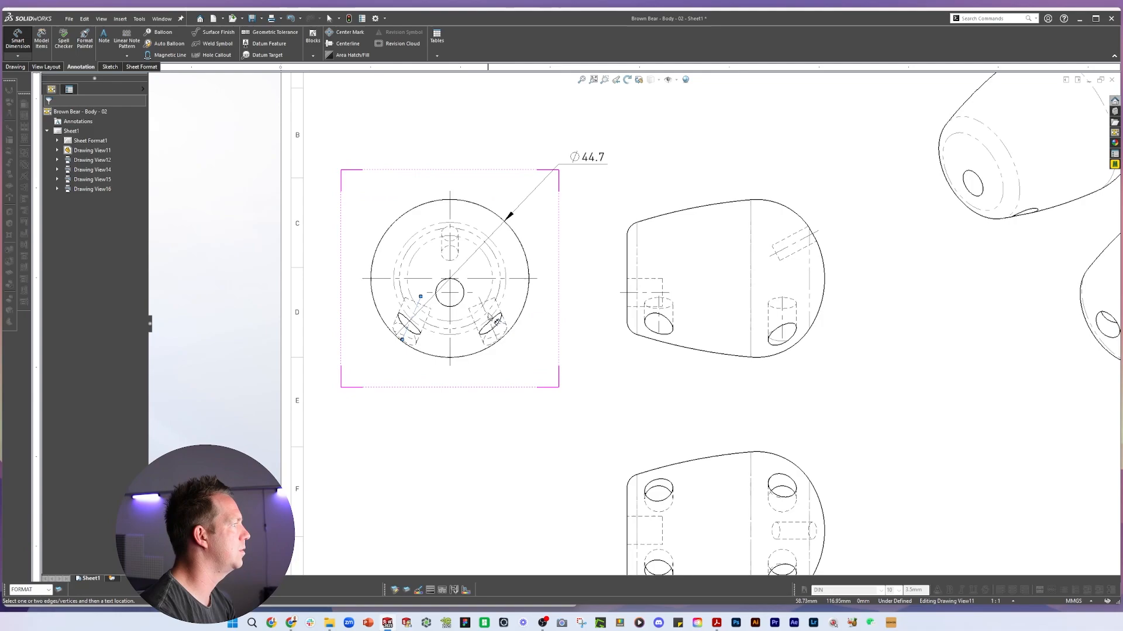
{"action": "left_click", "coordinate": [482, 309]}
{"action": "left_click", "coordinate": [457, 456]}
{"action": "left_click", "coordinate": [101, 268]}
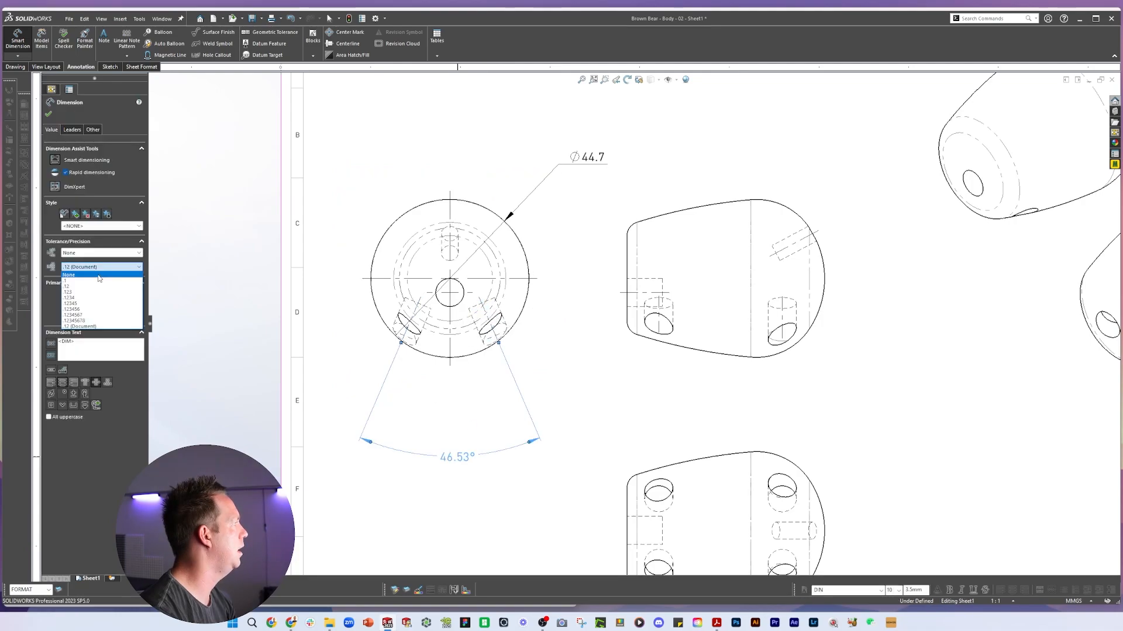
{"action": "left_click", "coordinate": [99, 275]}
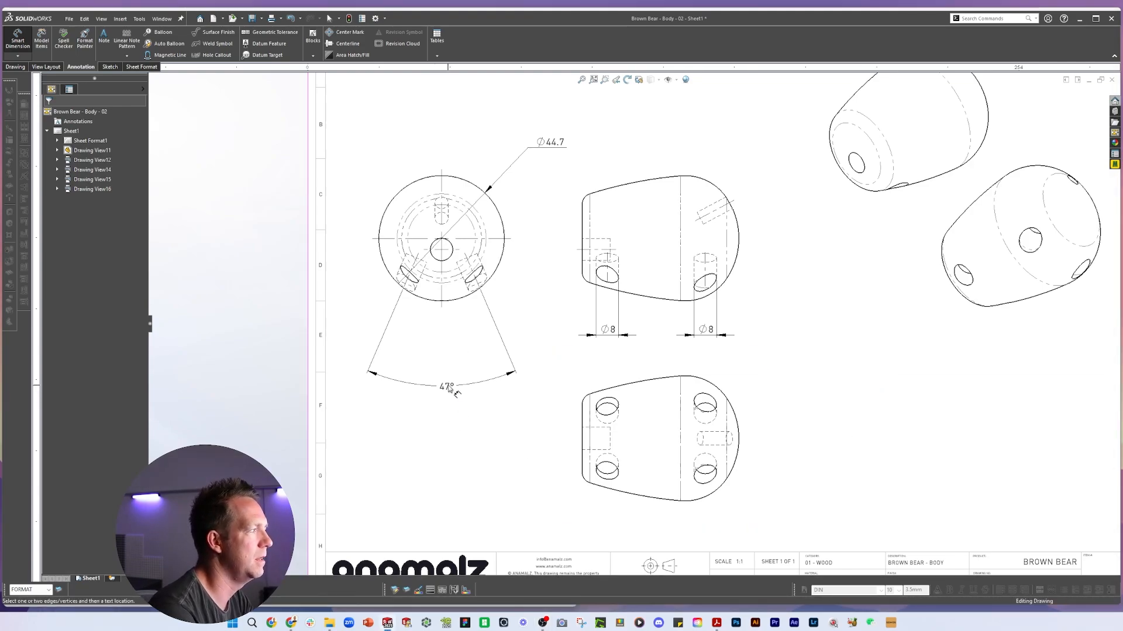
Move the leg-hole angle dimension closer to the front view
{"action": "left_click_drag", "start_coordinate": [449, 390], "coordinate": [445, 360]}
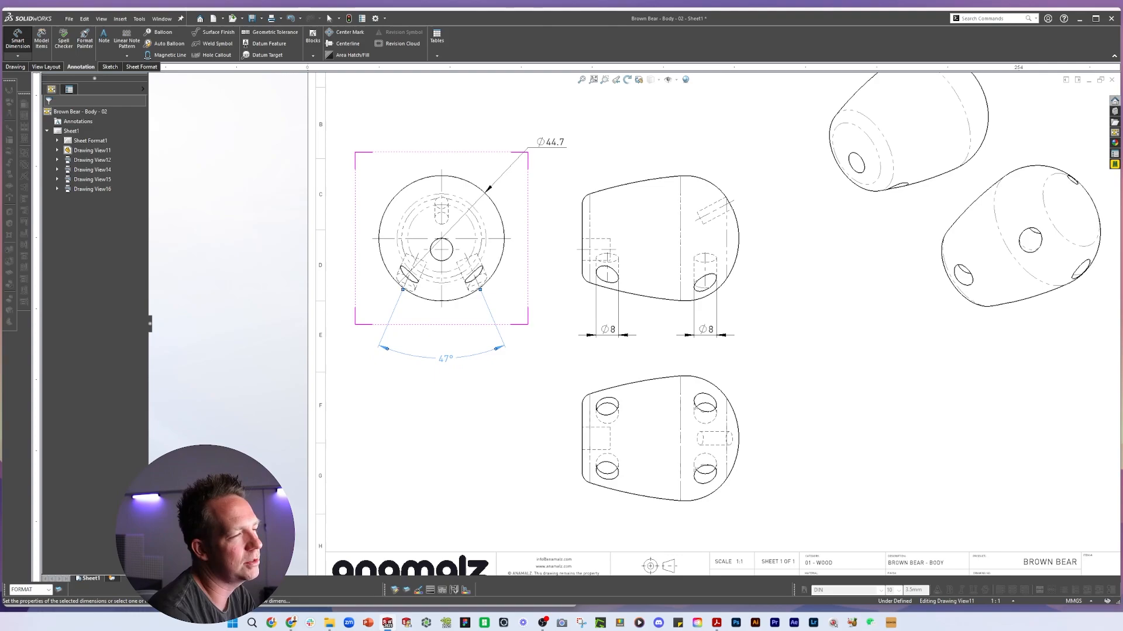
{"action": "left_click", "coordinate": [490, 410]}
{"action": "scroll", "coordinate": [775, 246], "scroll_direction": "up", "scroll_amount": 2}
{"action": "scroll", "coordinate": [775, 246], "scroll_direction": "down", "scroll_amount": 2}
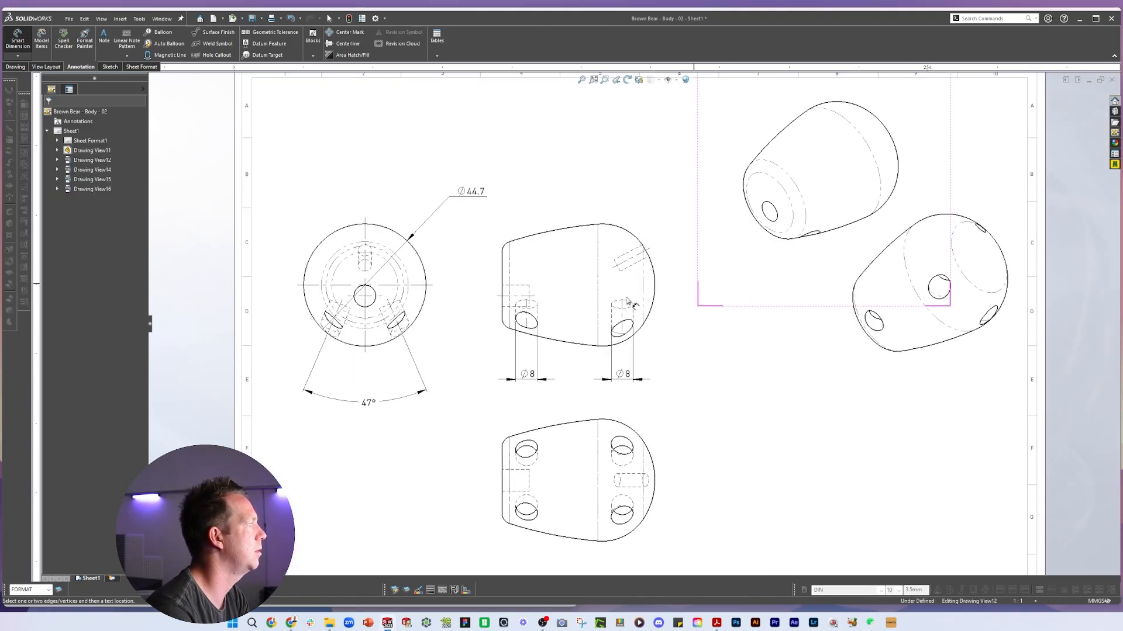
Sketch a horizontal centerline across the side view through the body's central axis
{"action": "scroll", "coordinate": [626, 252], "scroll_direction": "up", "scroll_amount": 3}
{"action": "left_click", "coordinate": [347, 43]}
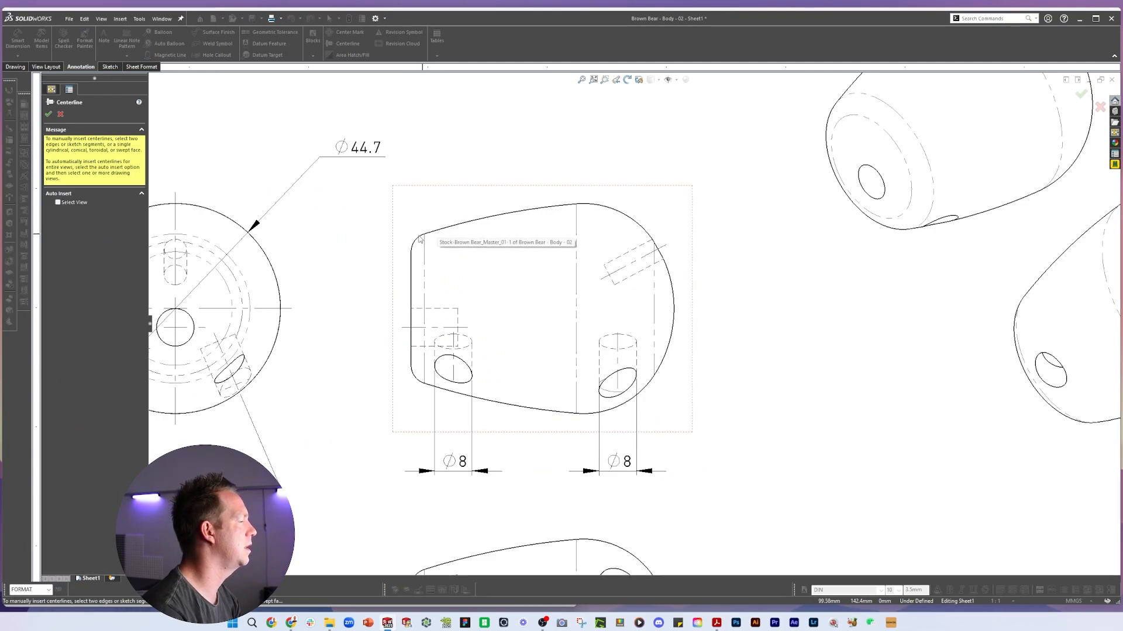
{"action": "key", "text": "l"}
{"action": "scroll", "coordinate": [648, 328], "scroll_direction": "down", "scroll_amount": 2}
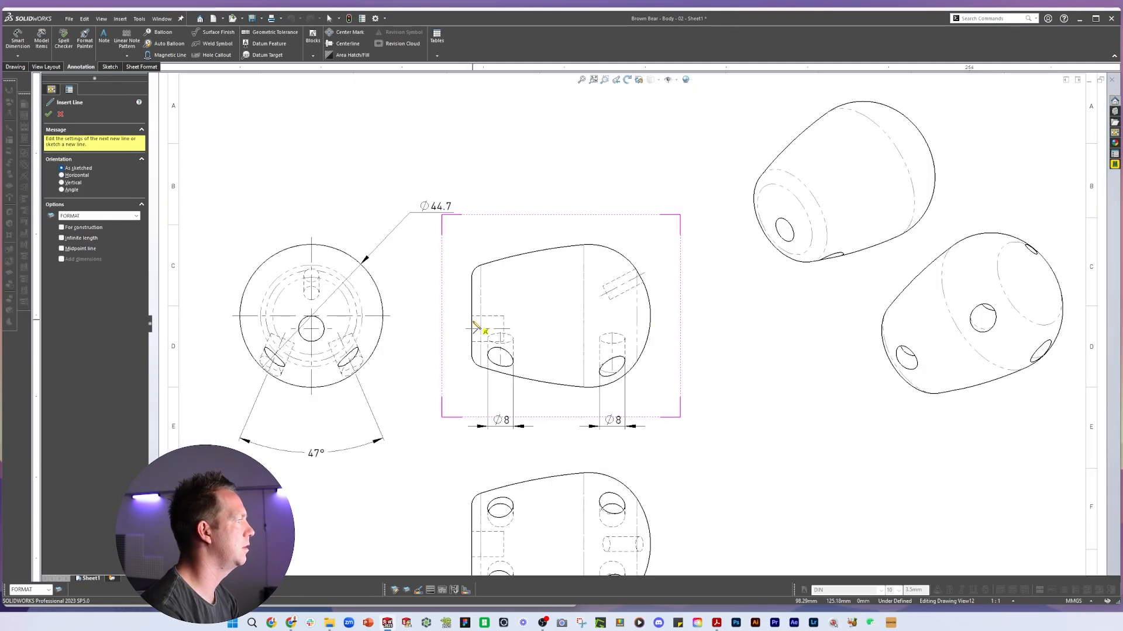
{"action": "left_click", "coordinate": [470, 316]}
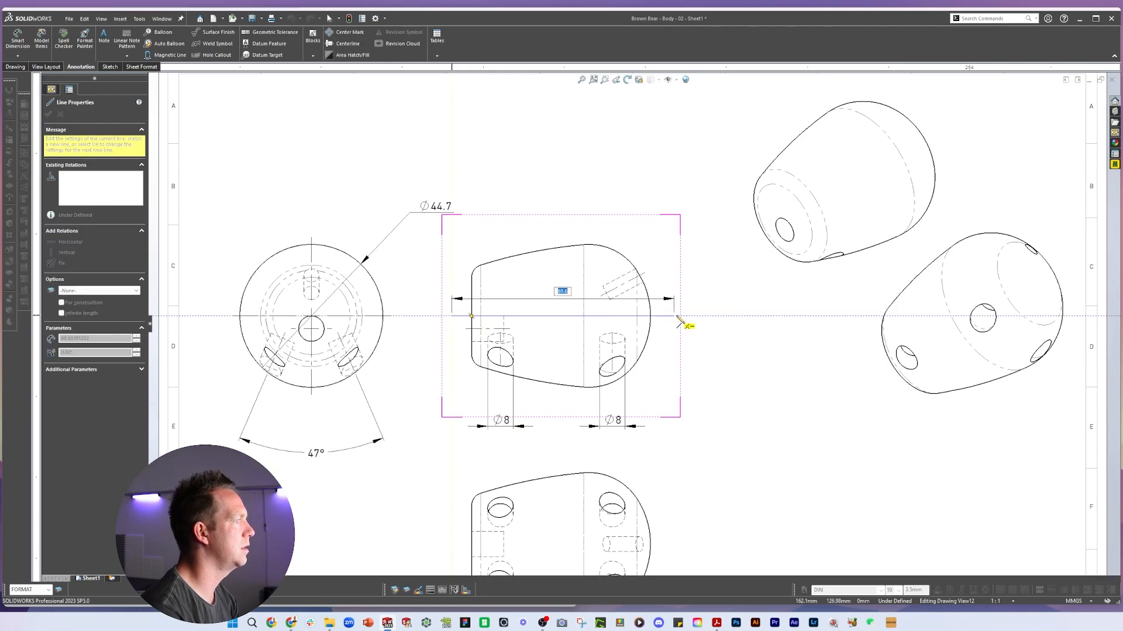
{"action": "left_click", "coordinate": [678, 317]}
{"action": "key", "text": "Escape"}
Move the front view's outer diameter dimension further to the left
{"action": "scroll", "coordinate": [746, 466], "scroll_direction": "up", "scroll_amount": 2}
{"action": "key", "text": "d"}
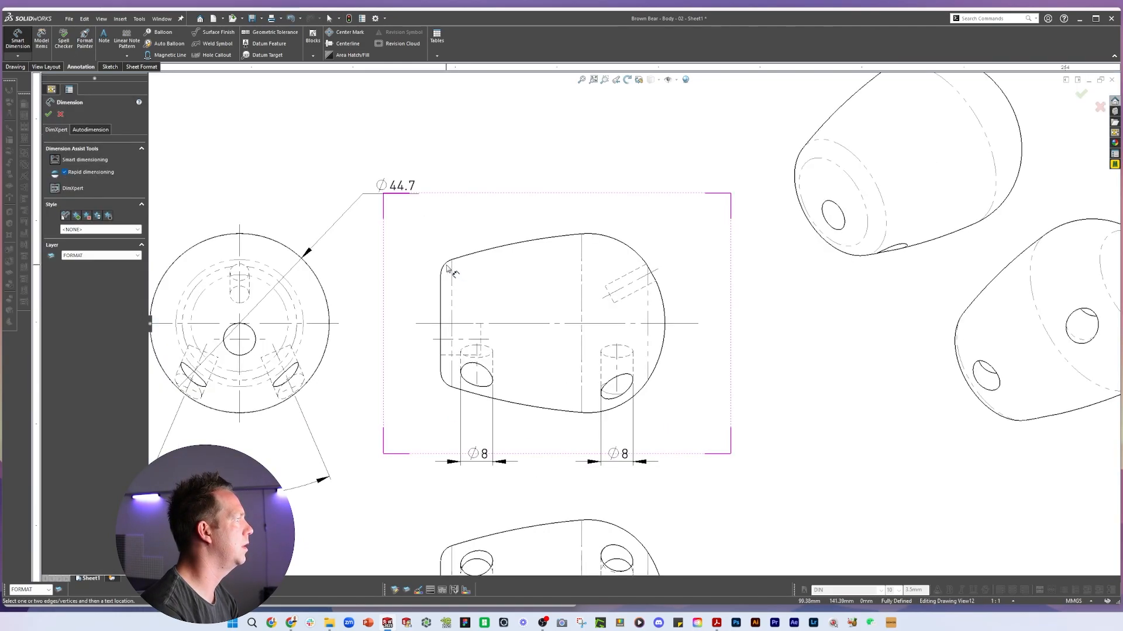
{"action": "scroll", "coordinate": [440, 245], "scroll_direction": "down", "scroll_amount": 3}
{"action": "left_click_drag", "start_coordinate": [456, 231], "coordinate": [322, 287]}
{"action": "scroll", "coordinate": [515, 263], "scroll_direction": "up", "scroll_amount": 3}
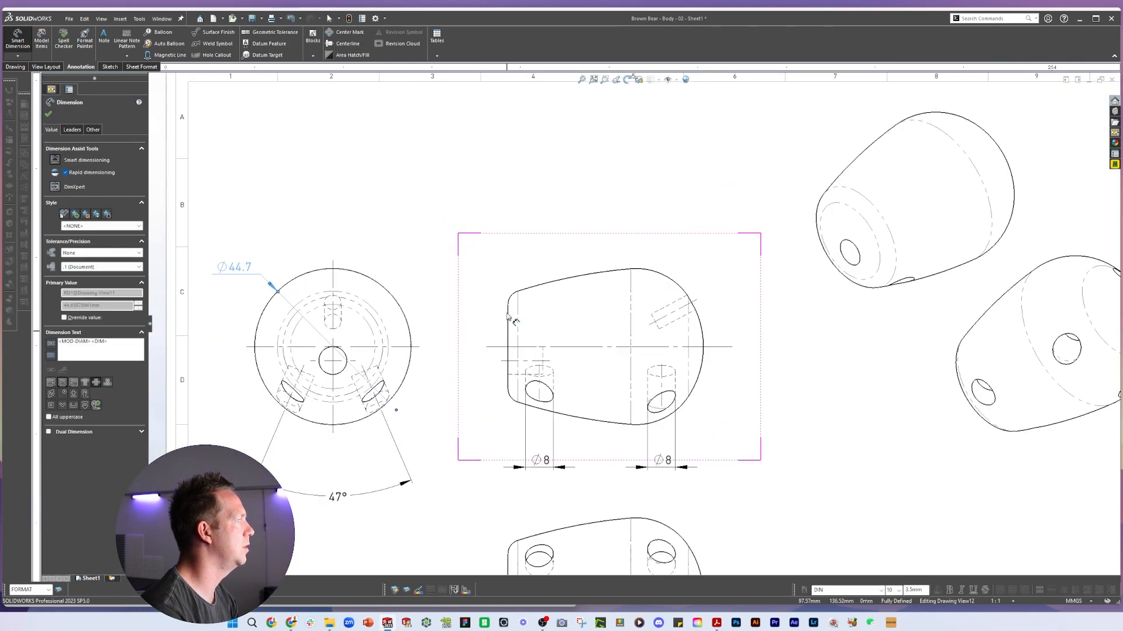
{"action": "key", "text": "Escape"}
Dimension the 15 mm vertical distance from the side view's centerline to the top of its left edge
{"action": "scroll", "coordinate": [488, 379], "scroll_direction": "up", "scroll_amount": 2}
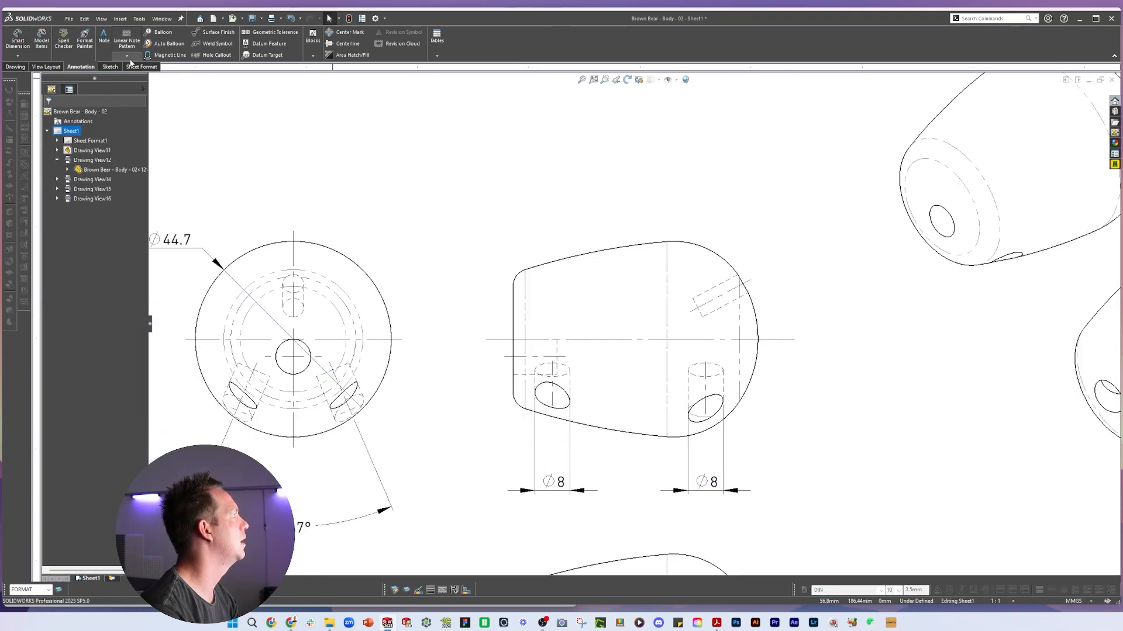
{"action": "left_click", "coordinate": [109, 67]}
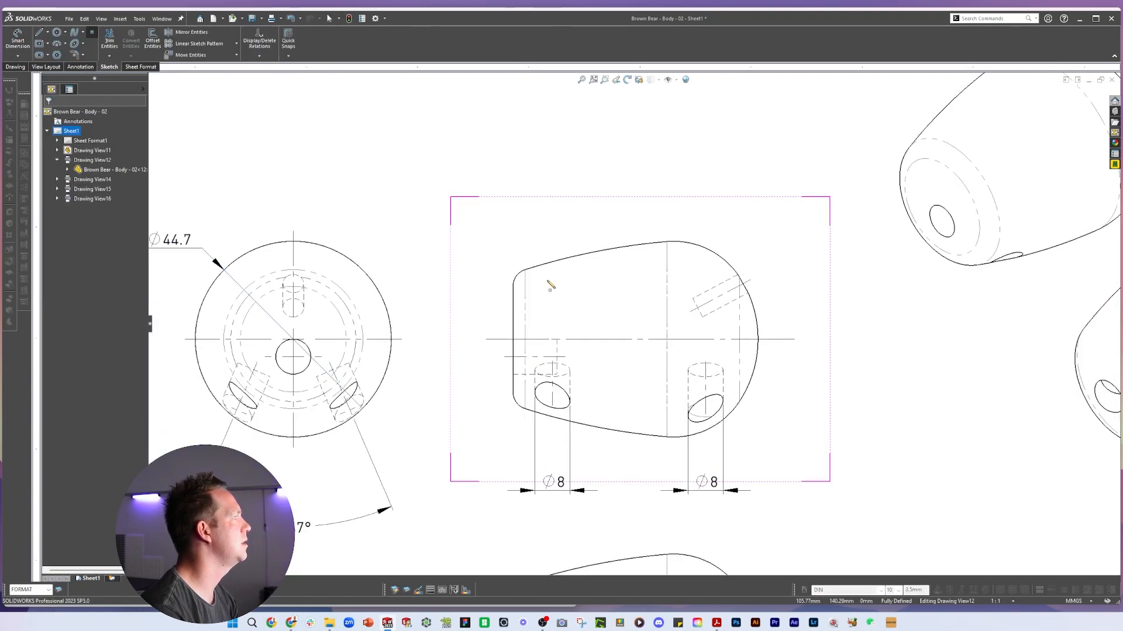
{"action": "scroll", "coordinate": [508, 266], "scroll_direction": "up", "scroll_amount": 5}
{"action": "left_click", "coordinate": [566, 276]}
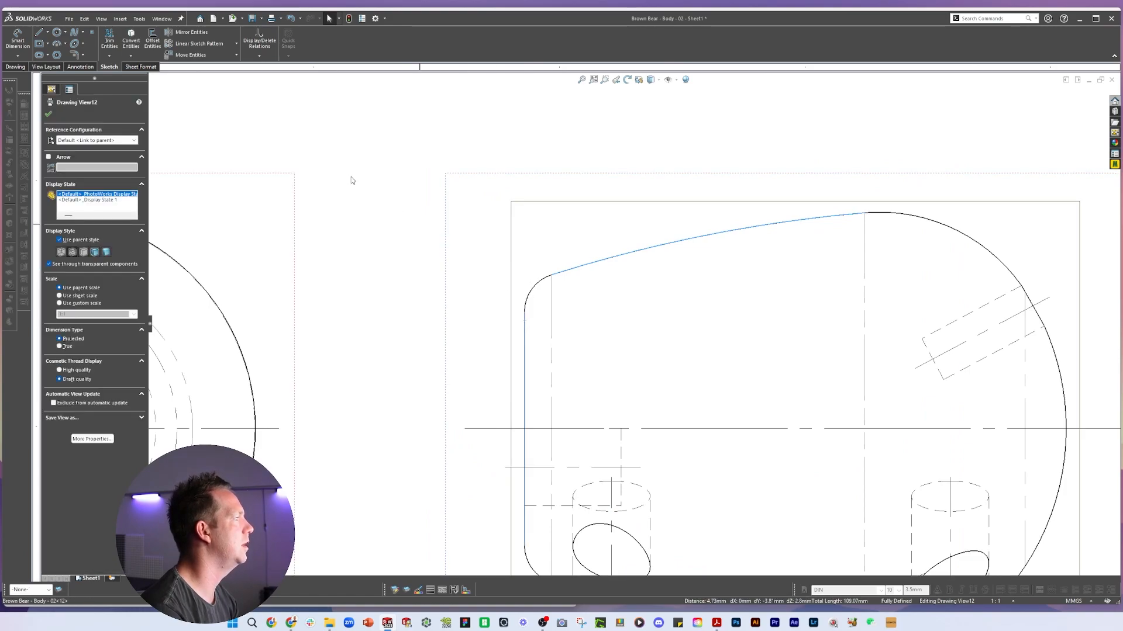
{"action": "left_click", "coordinate": [404, 213]}
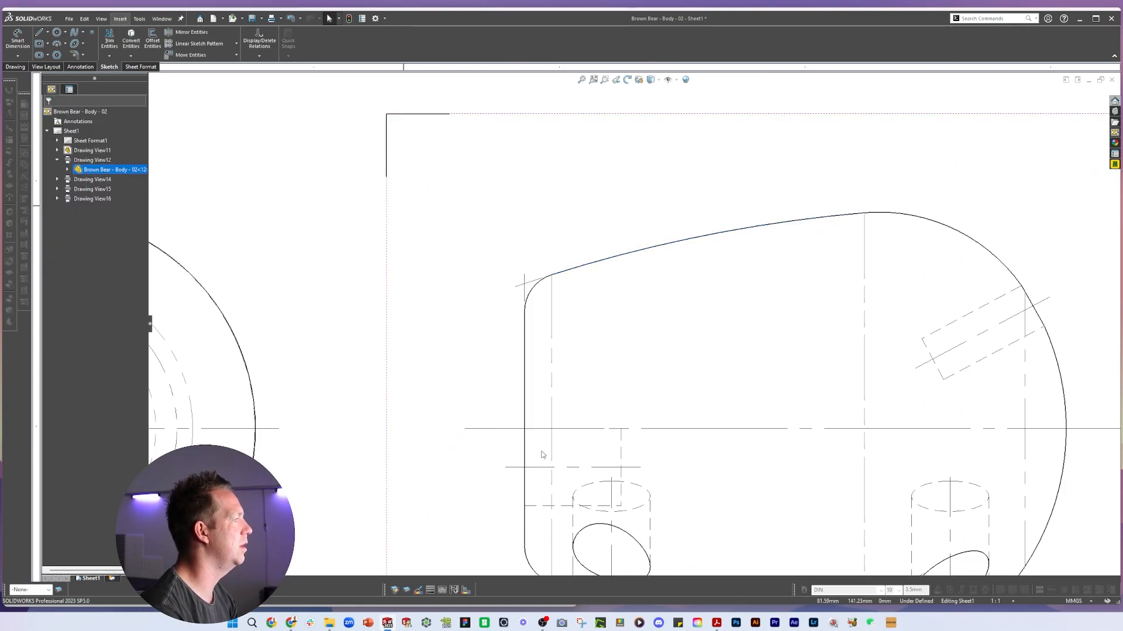
{"action": "key", "text": "d"}
{"action": "left_click", "coordinate": [514, 430]}
{"action": "left_click", "coordinate": [524, 284]}
{"action": "scroll", "coordinate": [523, 288], "scroll_direction": "down", "scroll_amount": 1}
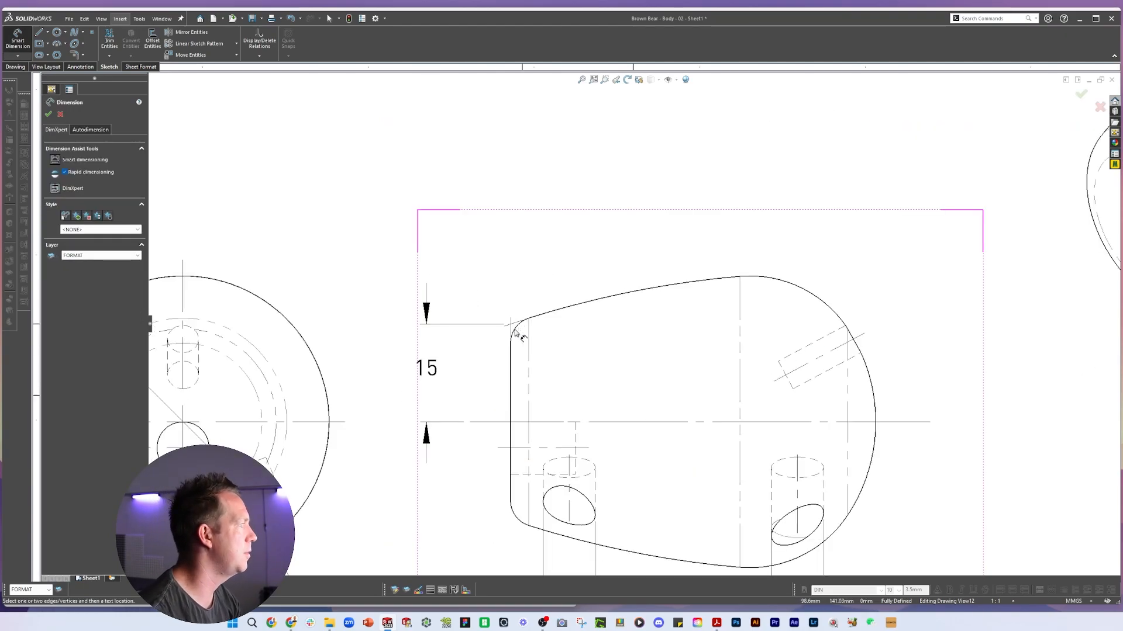
Dimension the radii of the side view's upper-left fillet and long top arc
{"action": "left_click", "coordinate": [518, 328]}
{"action": "left_click", "coordinate": [409, 248]}
{"action": "left_click", "coordinate": [624, 299]}
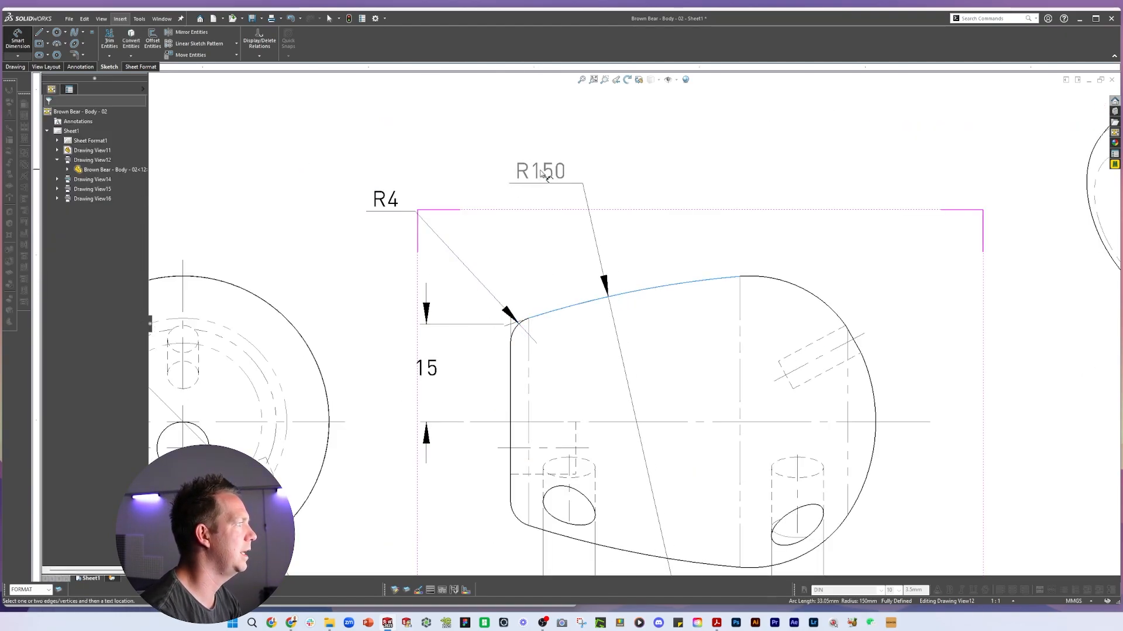
{"action": "left_click", "coordinate": [546, 175]}
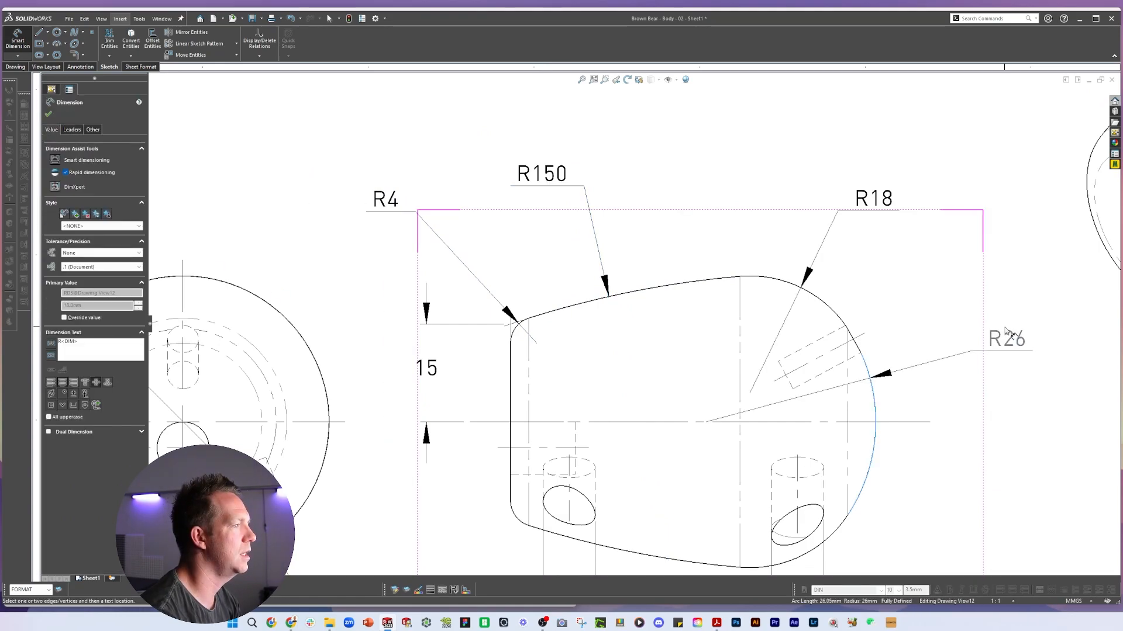
Dimension the radius of the side view's rounded front curve
{"action": "scroll", "coordinate": [947, 508], "scroll_direction": "up", "scroll_amount": 5}
{"action": "left_click", "coordinate": [840, 450]}
{"action": "scroll", "coordinate": [753, 356], "scroll_direction": "down", "scroll_amount": 4}
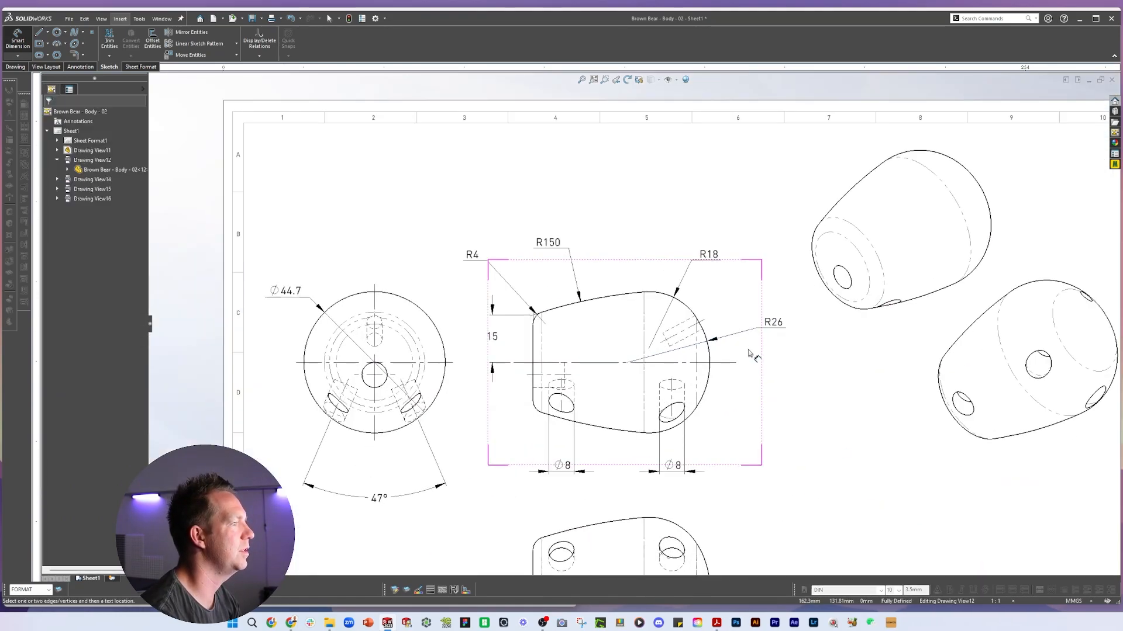
Reposition the R18 radius and the angled hole's diameter dimension within the side view
{"action": "left_click_drag", "start_coordinate": [650, 194], "coordinate": [641, 191]}
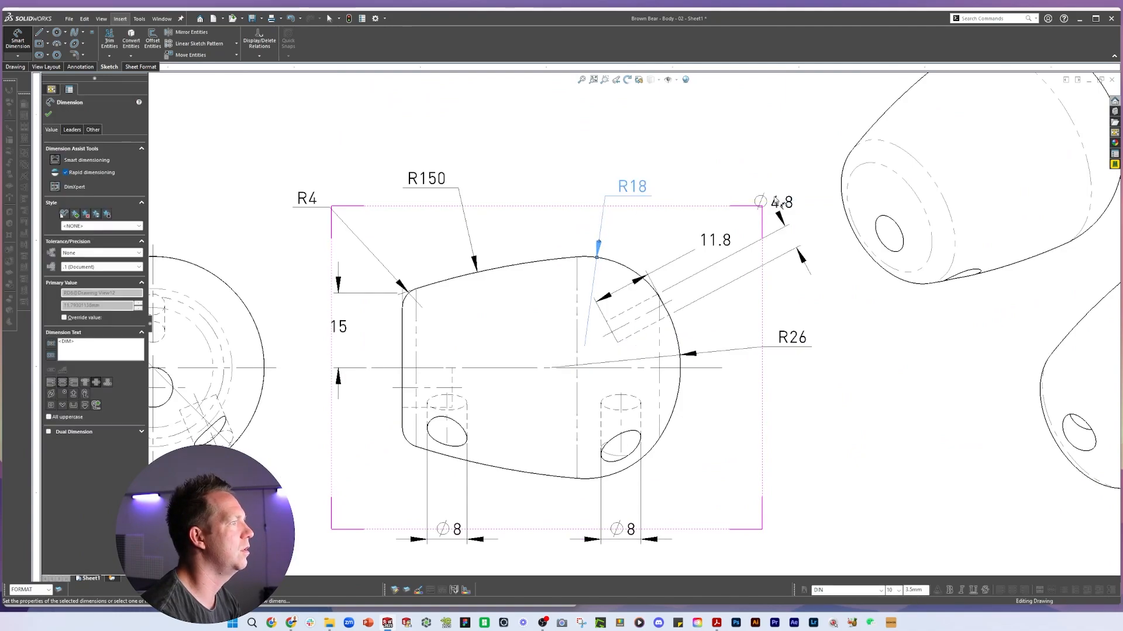
{"action": "left_click_drag", "start_coordinate": [779, 201], "coordinate": [754, 247]}
Dimension the horizontal distance from the side view's left edge to the first leg hole's axis
{"action": "left_click", "coordinate": [448, 310]}
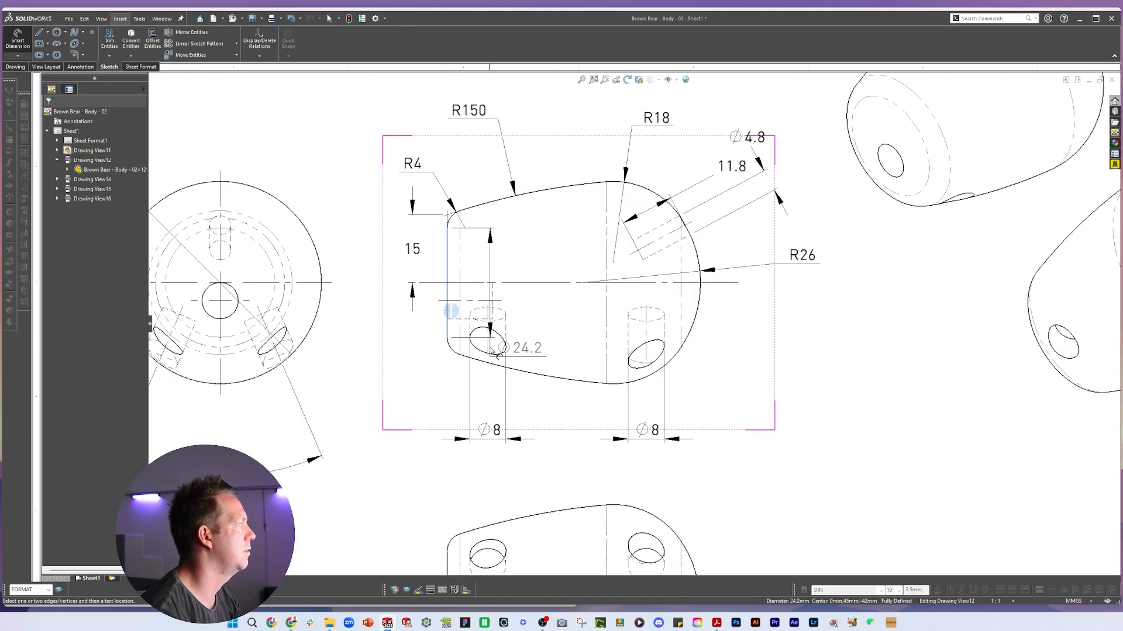
{"action": "left_click", "coordinate": [488, 344]}
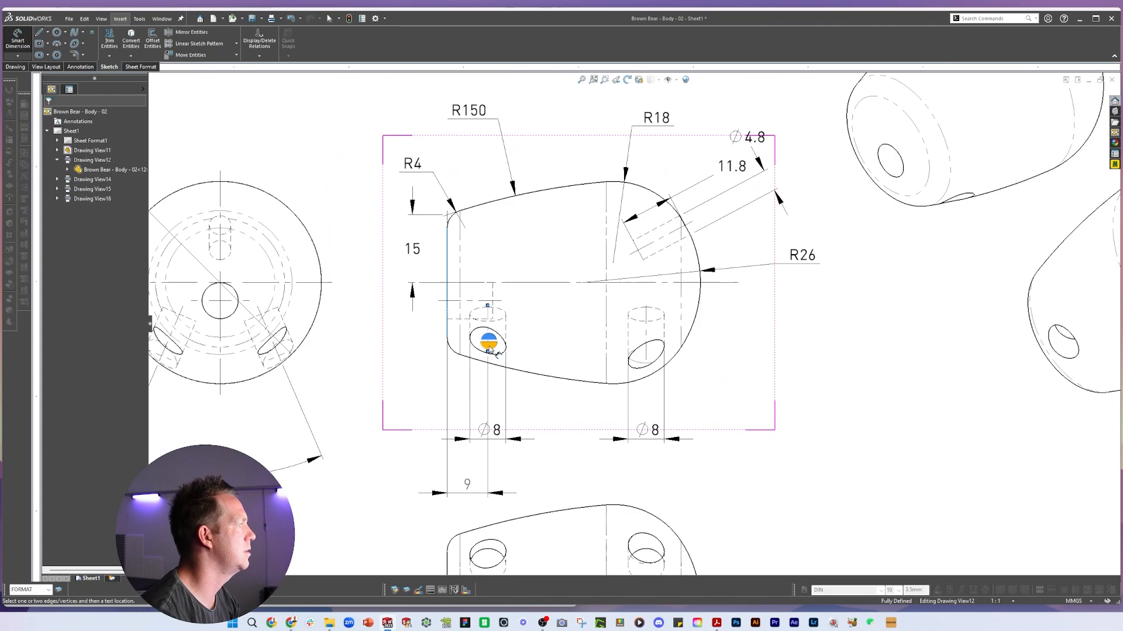
{"action": "left_click", "coordinate": [408, 405]}
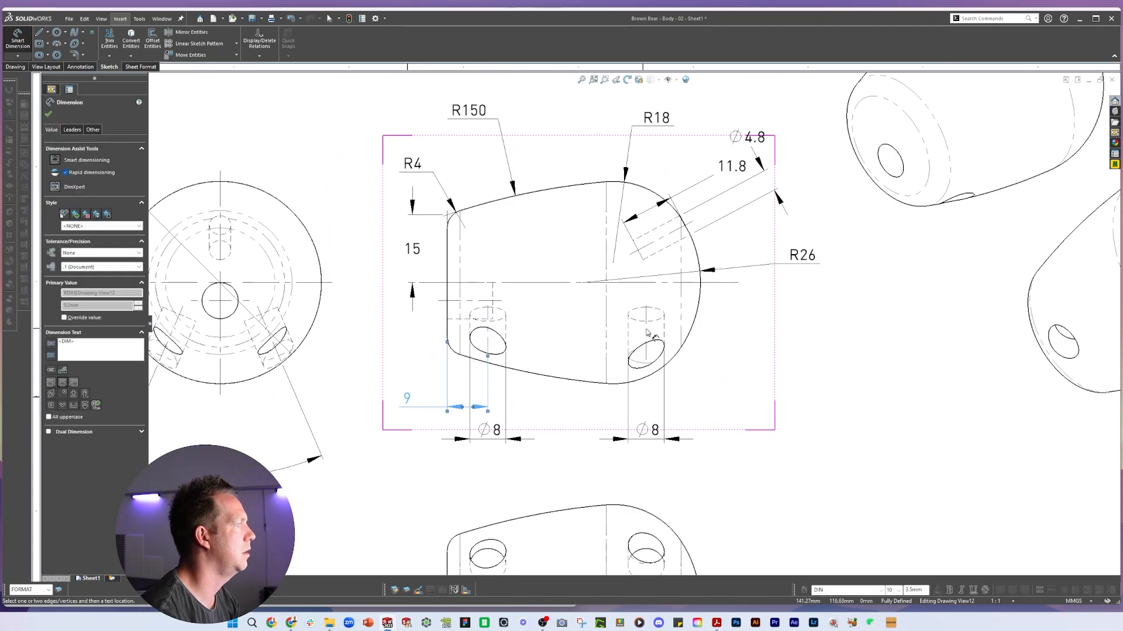
Dimension the horizontal distance from the second leg hole's axis to the side view's right edge
{"action": "scroll", "coordinate": [704, 303], "scroll_direction": "down", "scroll_amount": 3}
{"action": "left_click", "coordinate": [684, 297], "text": "shift"}
{"action": "left_click", "coordinate": [726, 456]}
{"action": "scroll", "coordinate": [725, 457], "scroll_direction": "up", "scroll_amount": 5}
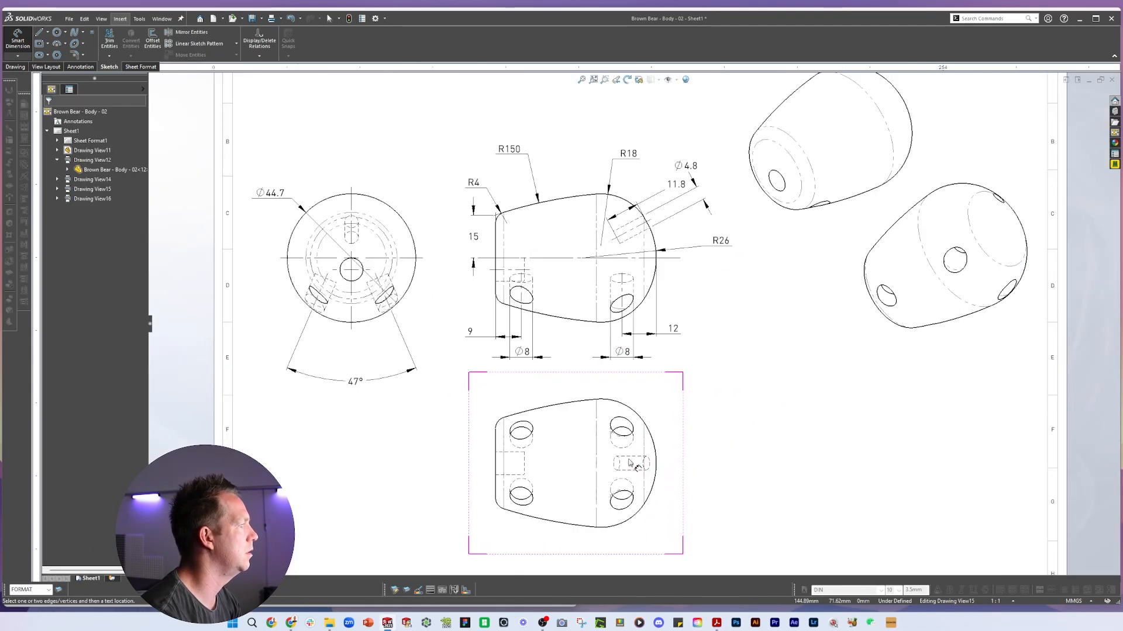
Dimension the overall length of the bottom view
{"action": "scroll", "coordinate": [537, 464], "scroll_direction": "down", "scroll_amount": 2}
{"action": "left_click", "coordinate": [478, 452]}
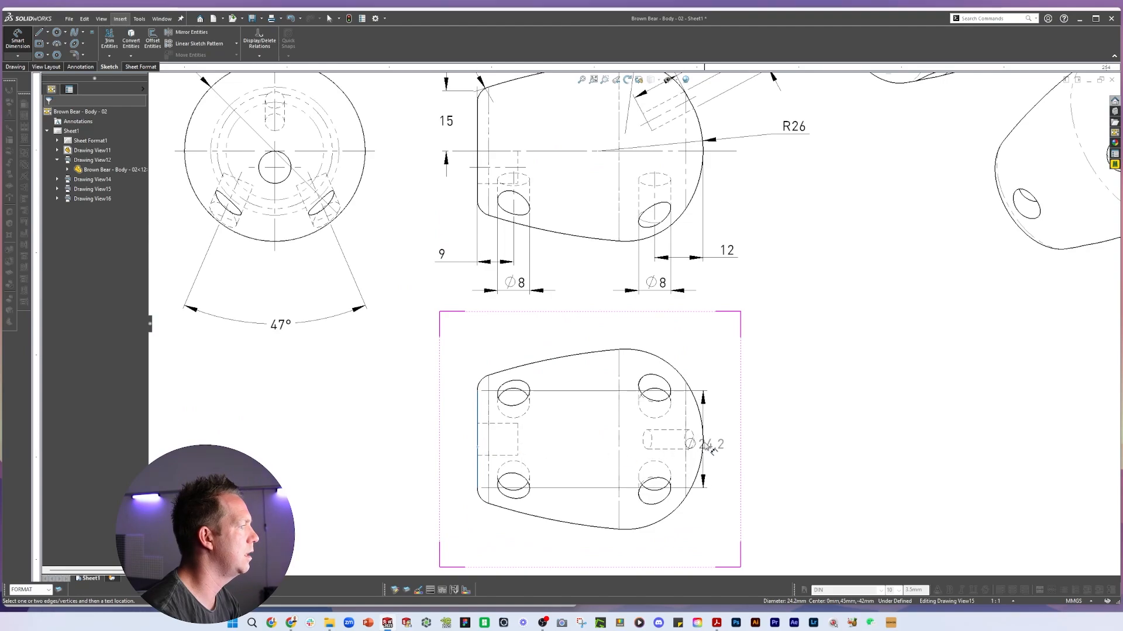
{"action": "left_click", "coordinate": [702, 448], "text": "shift"}
{"action": "scroll", "coordinate": [602, 462], "scroll_direction": "up", "scroll_amount": 2}
{"action": "left_click", "coordinate": [605, 485]}
Dimension the distance from the bottom view's left edge to the leg holes' centers
{"action": "scroll", "coordinate": [497, 479], "scroll_direction": "down", "scroll_amount": 2}
{"action": "left_click", "coordinate": [538, 414]}
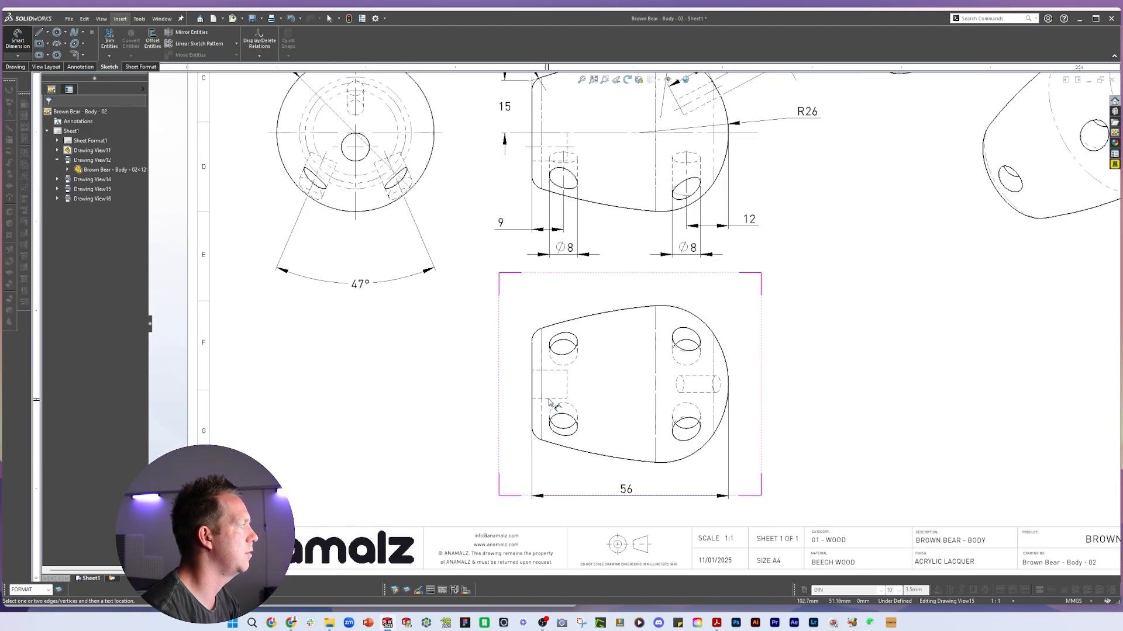
{"action": "left_click", "coordinate": [475, 449]}
{"action": "scroll", "coordinate": [768, 333], "scroll_direction": "up", "scroll_amount": 2}
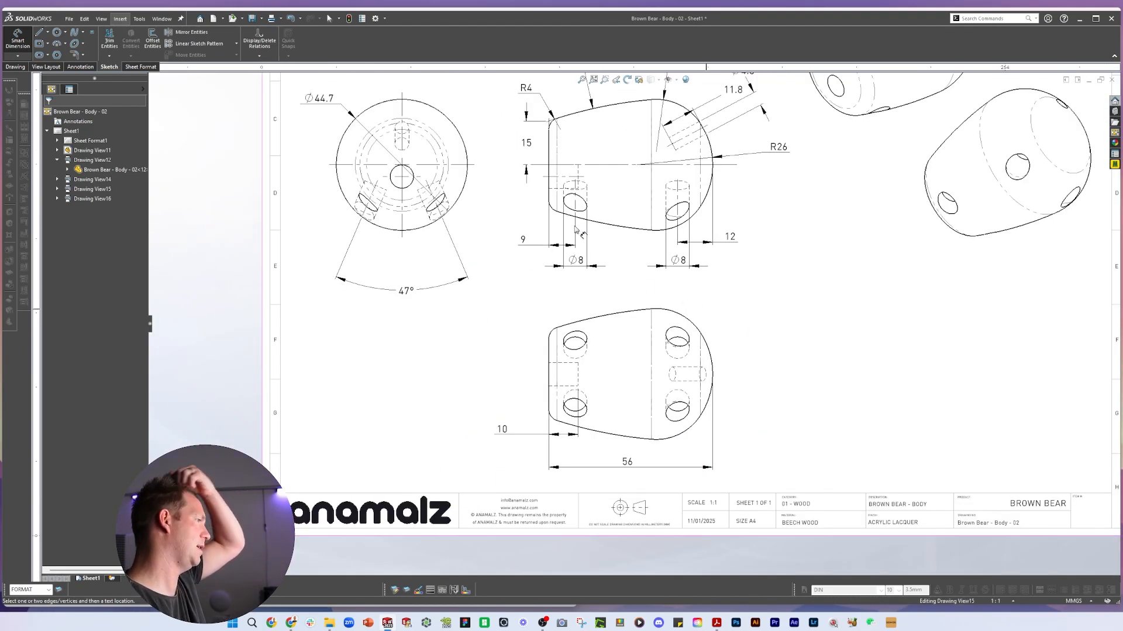
Compare the front view's leg holes against the reference PDF drawing
{"action": "scroll", "coordinate": [478, 153], "scroll_direction": "down", "scroll_amount": 2}
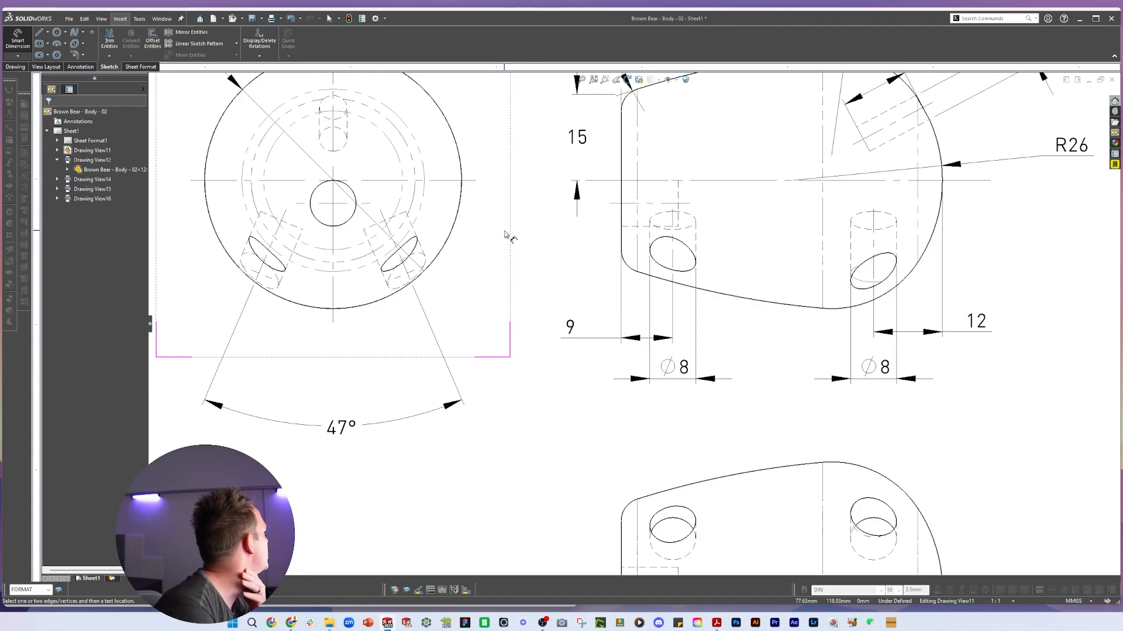
{"action": "scroll", "coordinate": [387, 296], "scroll_direction": "down", "scroll_amount": 1}
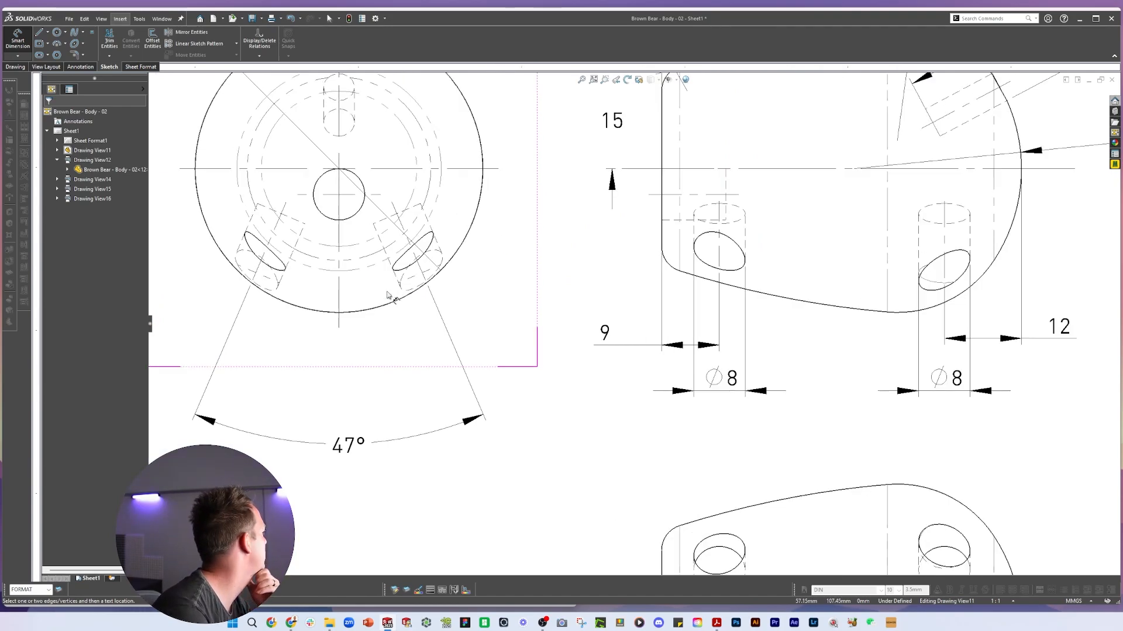
{"action": "scroll", "coordinate": [286, 285], "scroll_direction": "down", "scroll_amount": 1}
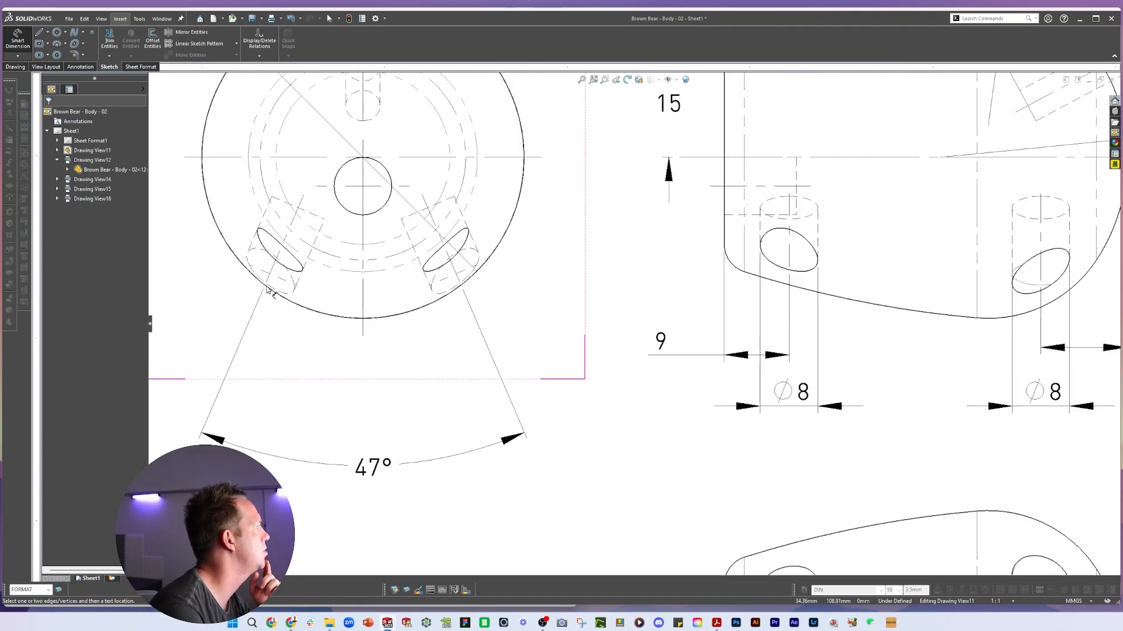
{"action": "left_click_drag", "start_coordinate": [443, 56], "coordinate": [436, 39]}
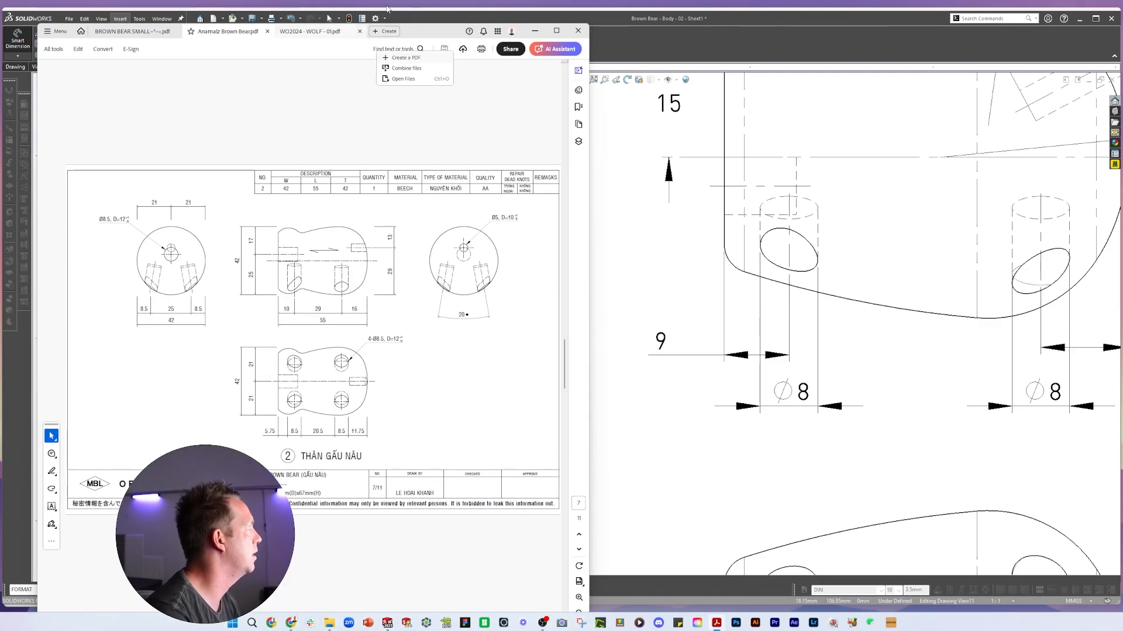
{"action": "left_click_drag", "start_coordinate": [436, 37], "coordinate": [0, 36]}
Sketch a line joining the lower outer edges of the two leg holes in the front view
{"action": "scroll", "coordinate": [473, 489], "scroll_direction": "up", "scroll_amount": 2}
{"action": "left_click", "coordinate": [473, 489]}
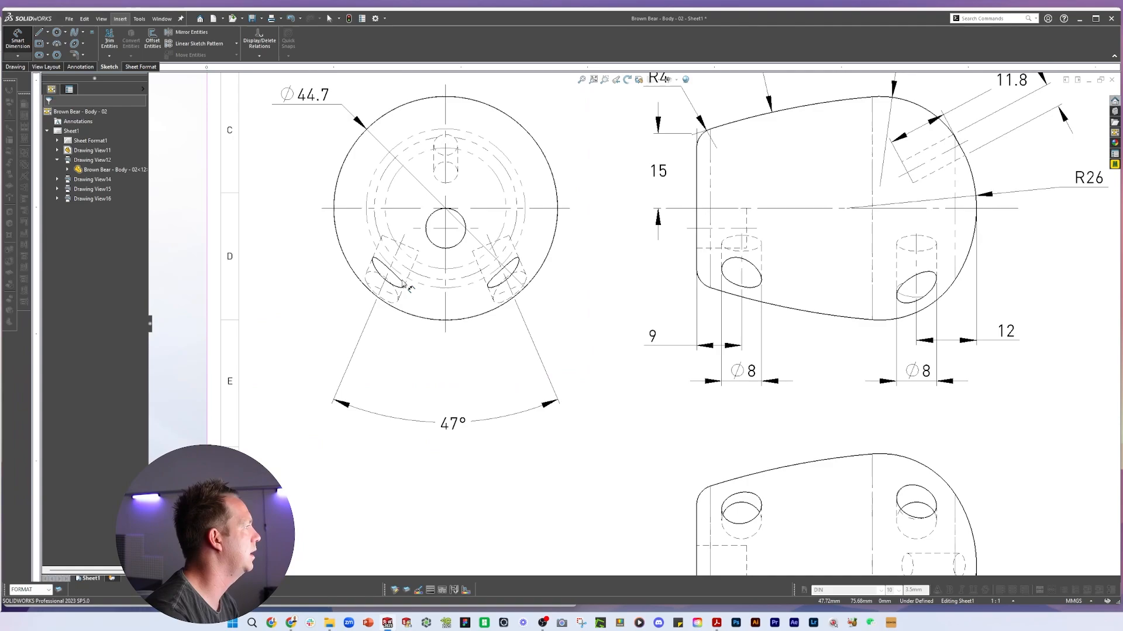
{"action": "key", "text": "l"}
{"action": "left_click", "coordinate": [94, 36]}
{"action": "scroll", "coordinate": [330, 314], "scroll_direction": "down", "scroll_amount": 3}
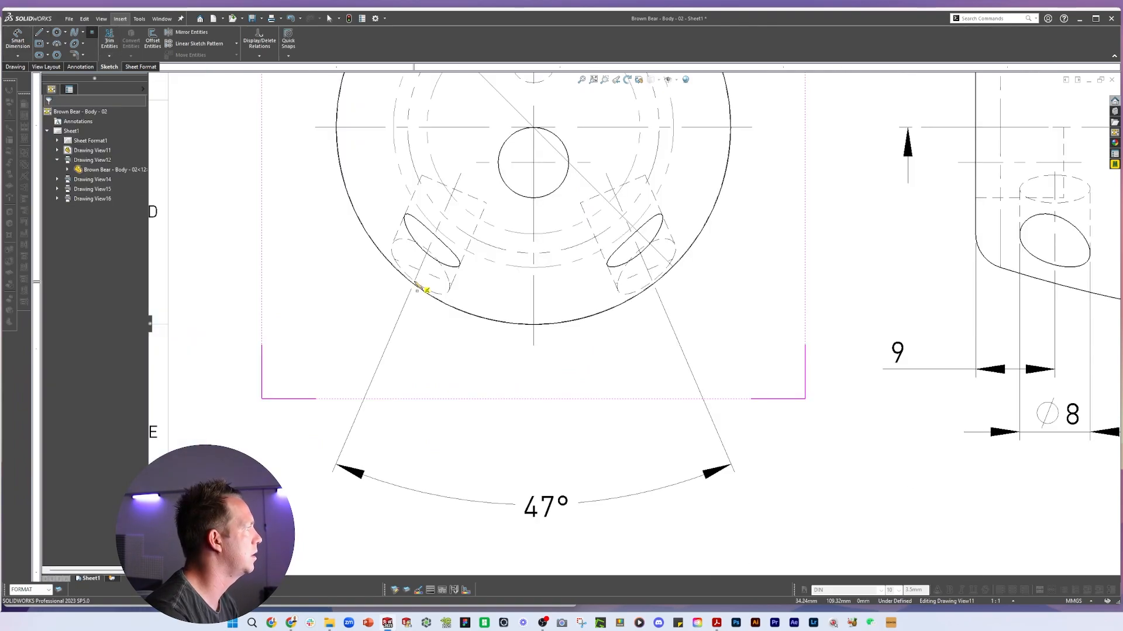
{"action": "left_click", "coordinate": [415, 283]}
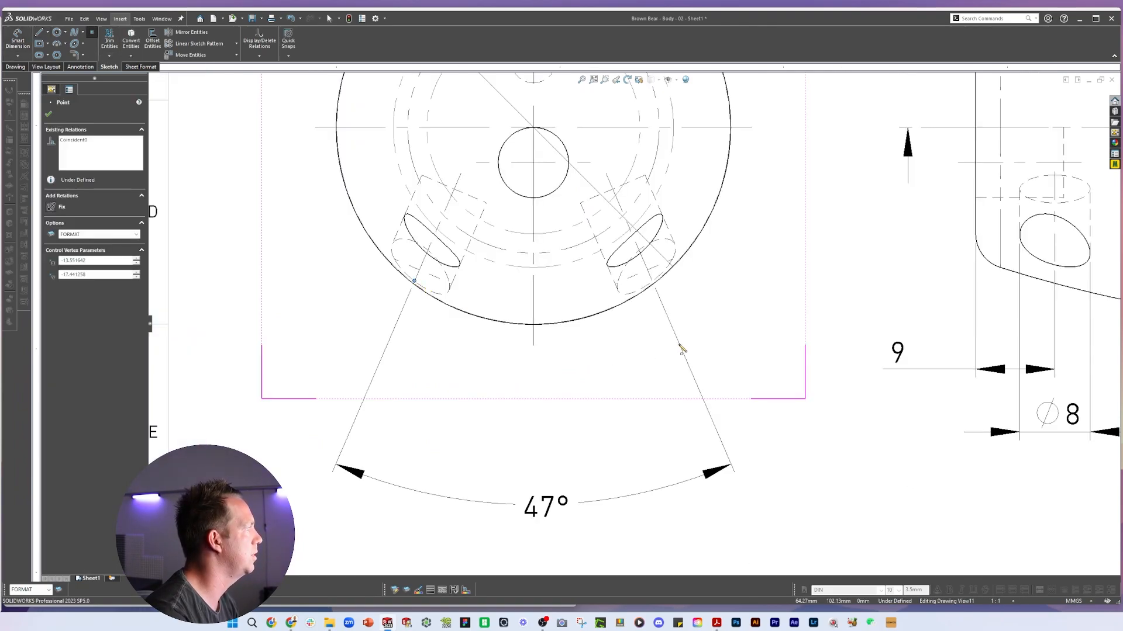
{"action": "left_click", "coordinate": [653, 282]}
Dimension the horizontal distance between the two leg holes' outer edges, displayed without decimals
{"action": "right_click_drag", "start_coordinate": [669, 341], "coordinate": [652, 313]}
{"action": "scroll", "coordinate": [620, 318], "scroll_direction": "up", "scroll_amount": 3}
{"action": "scroll", "coordinate": [529, 307], "scroll_direction": "down", "scroll_amount": 6}
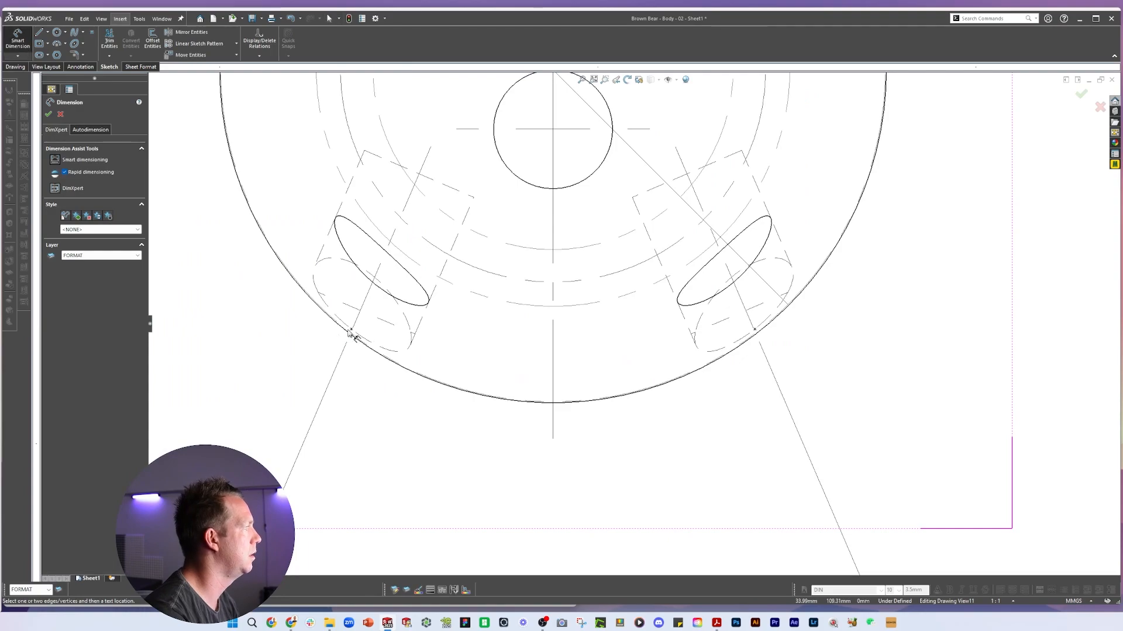
{"action": "left_click", "coordinate": [351, 330]}
{"action": "left_click", "coordinate": [754, 330]}
{"action": "scroll", "coordinate": [633, 325], "scroll_direction": "up", "scroll_amount": 6}
{"action": "left_click", "coordinate": [613, 403]}
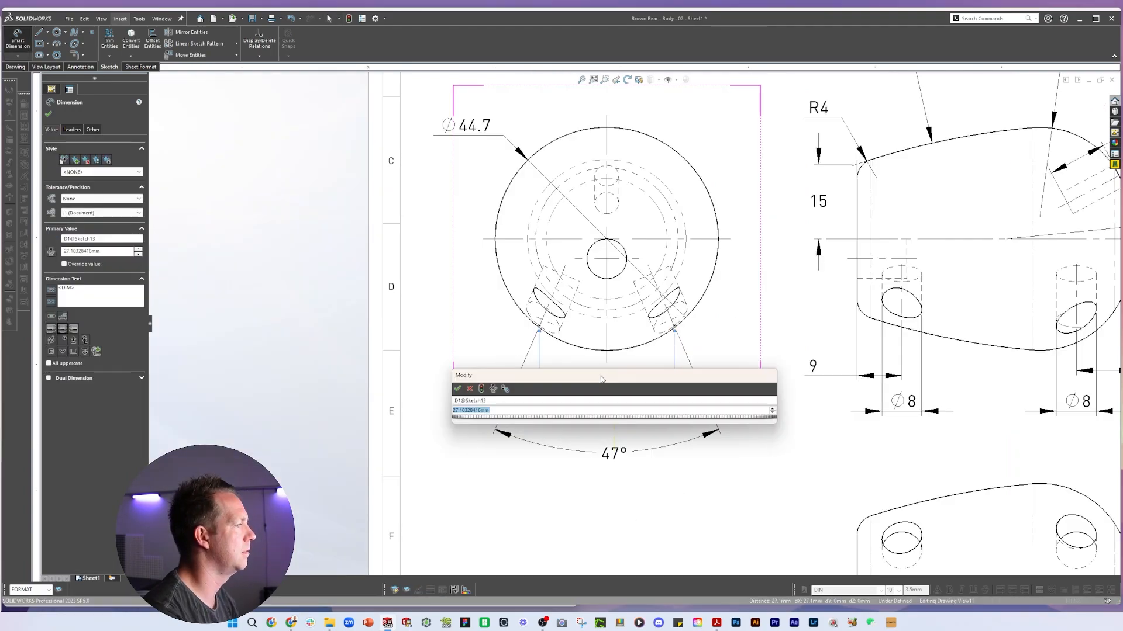
{"action": "left_click", "coordinate": [459, 391]}
{"action": "left_click", "coordinate": [79, 213]}
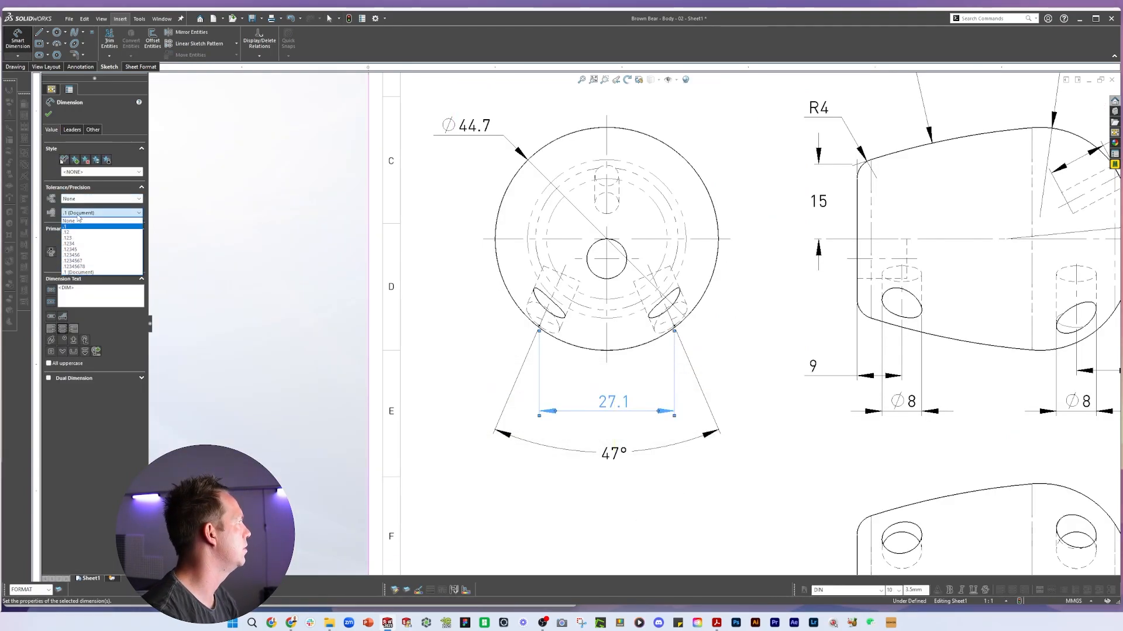
{"action": "left_click", "coordinate": [79, 222]}
{"action": "left_click", "coordinate": [376, 372]}
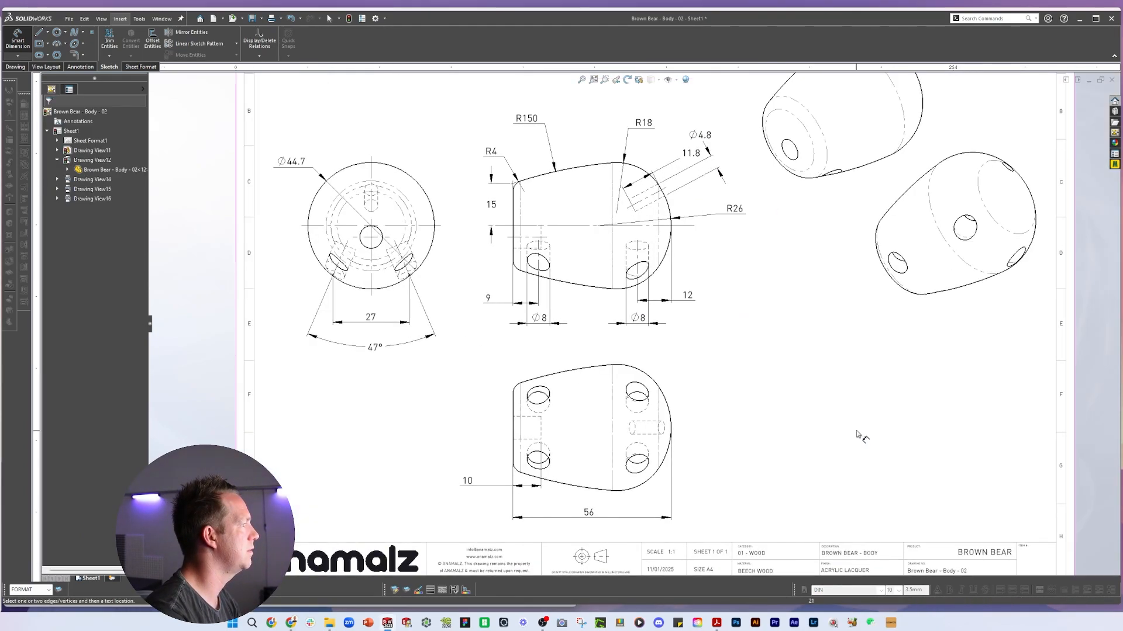
Set the front view's outer diameter dimension to show no decimals and nudge it upward
{"action": "left_click", "coordinate": [300, 165]}
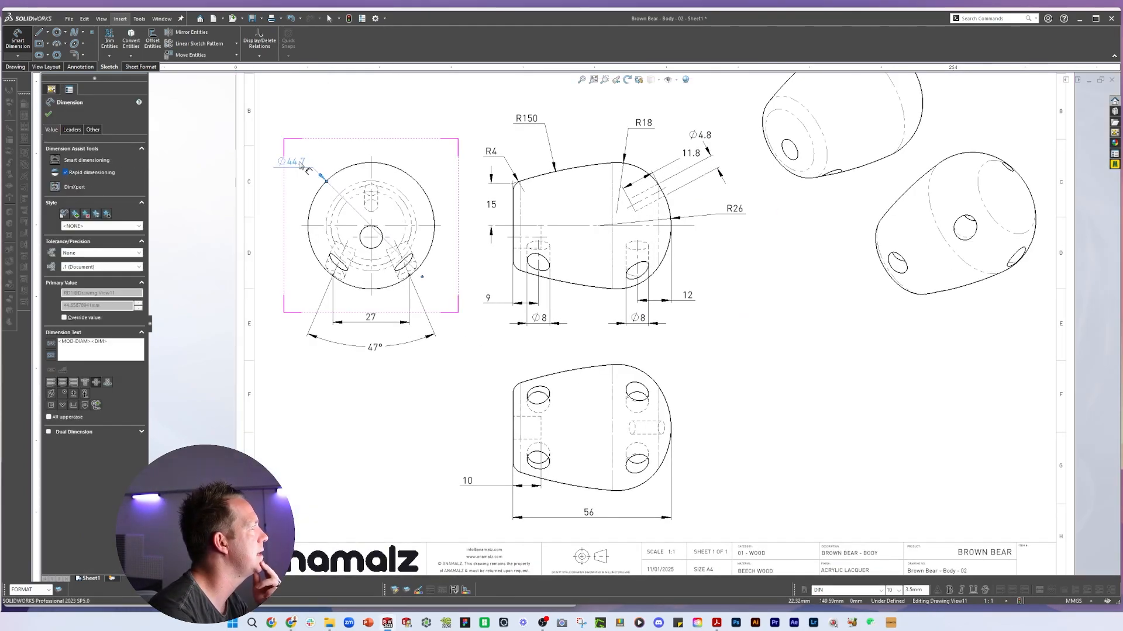
{"action": "left_click", "coordinate": [103, 266]}
{"action": "left_click", "coordinate": [87, 276]}
{"action": "left_click_drag", "start_coordinate": [293, 162], "coordinate": [280, 146]}
{"action": "key", "text": "Escape"}
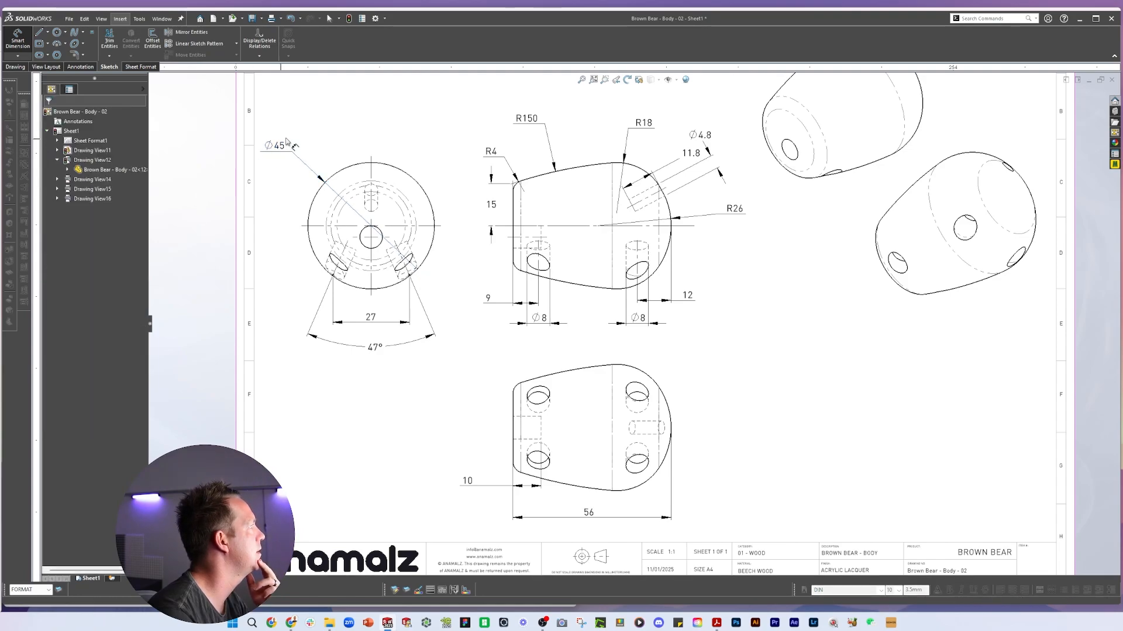
Dimension the vertical offset of the angled hole's edge point from the horizontal centerline in the side view
{"action": "key", "text": "f"}
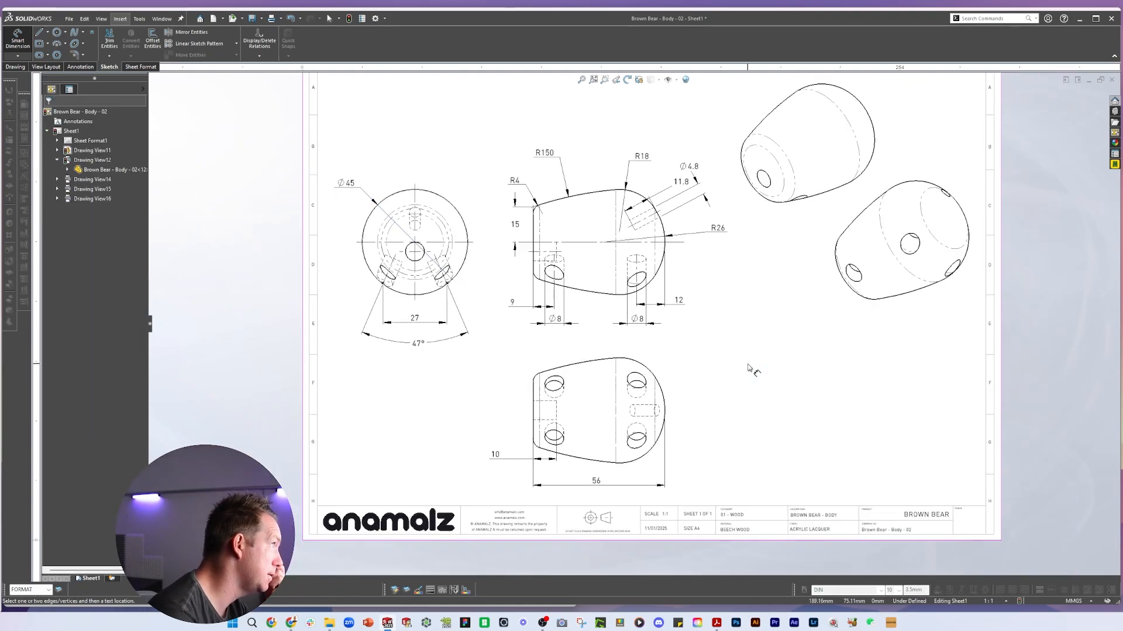
{"action": "scroll", "coordinate": [742, 214], "scroll_direction": "down", "scroll_amount": 5}
{"action": "left_click", "coordinate": [91, 32]}
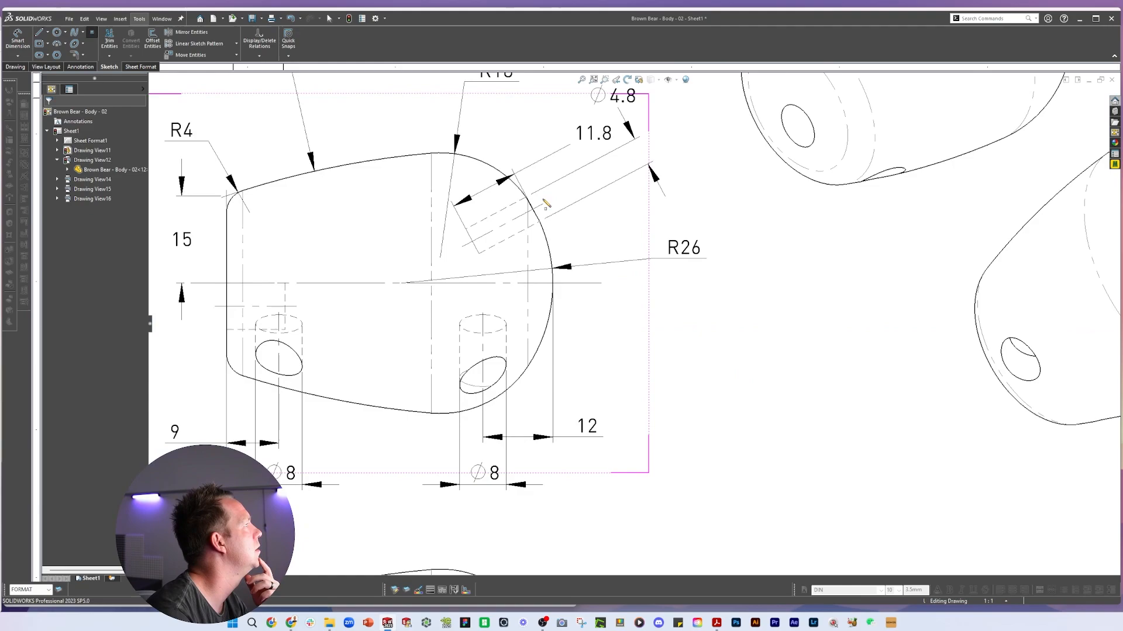
{"action": "scroll", "coordinate": [592, 242], "scroll_direction": "down", "scroll_amount": 2}
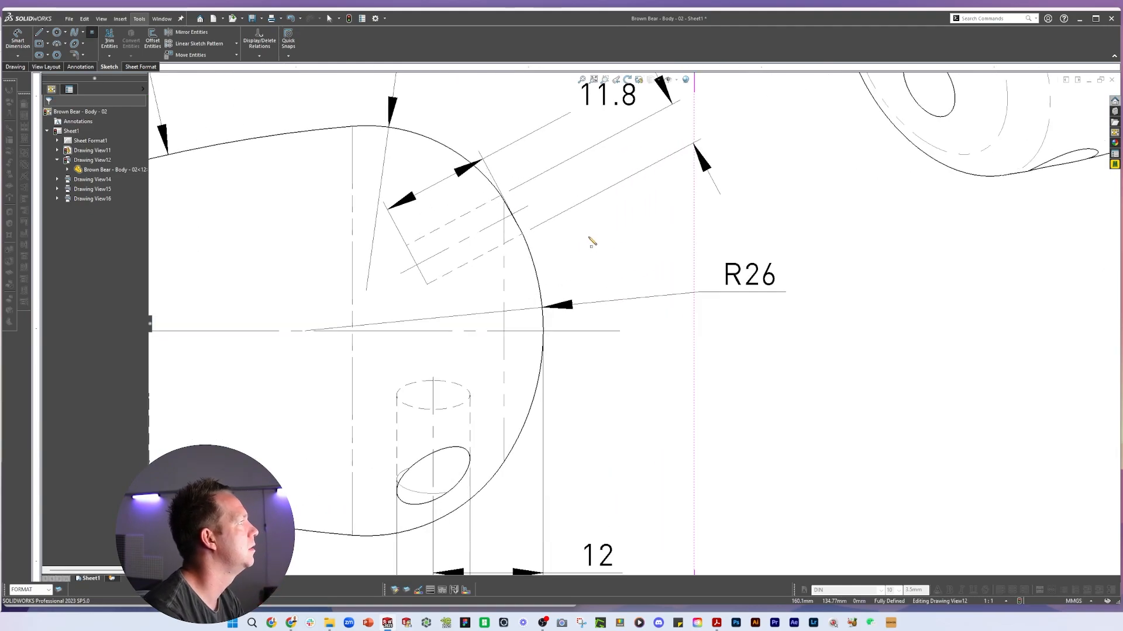
{"action": "left_click", "coordinate": [512, 216]}
{"action": "key", "text": "d"}
{"action": "left_click", "coordinate": [602, 331]}
{"action": "left_click", "coordinate": [834, 273]}
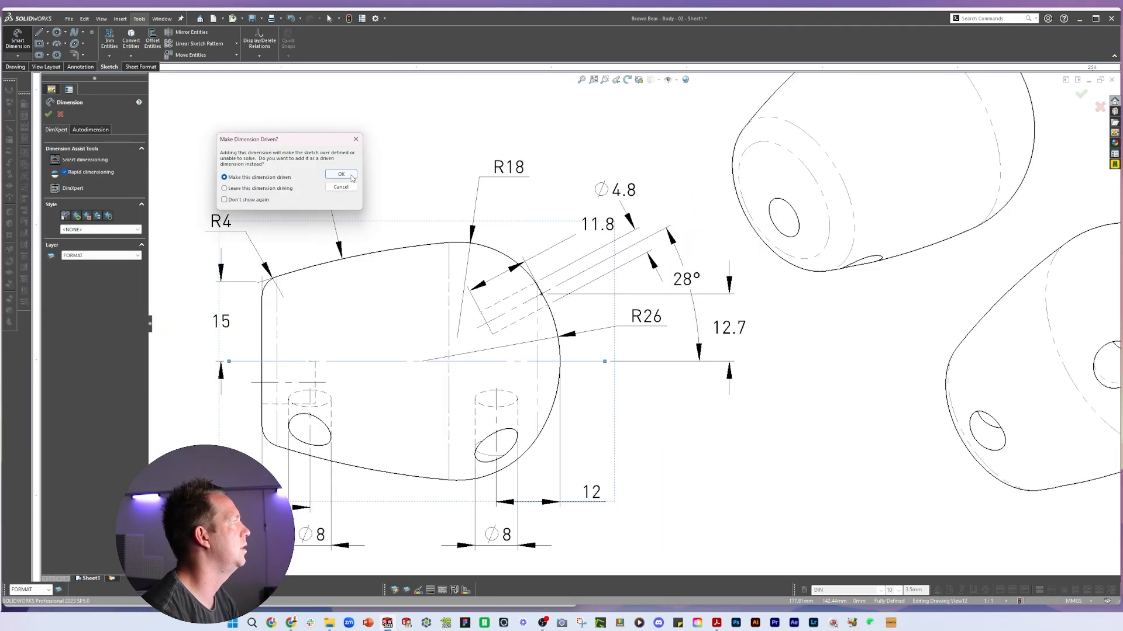
{"action": "left_click", "coordinate": [343, 175]}
{"action": "scroll", "coordinate": [674, 418], "scroll_direction": "up", "scroll_amount": 3}
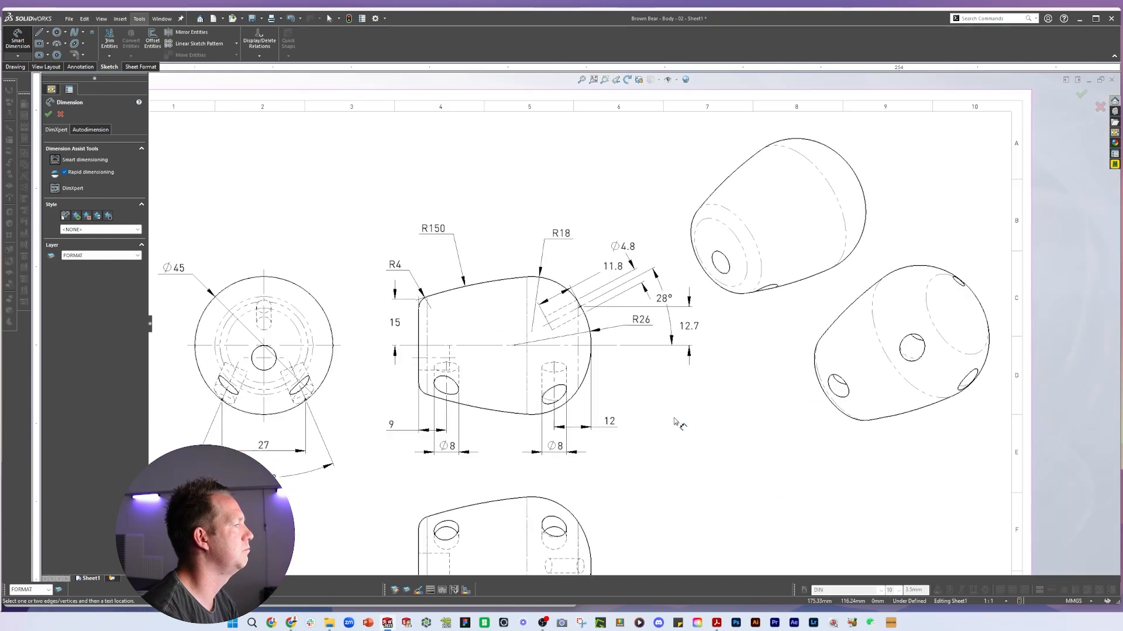
{"action": "scroll", "coordinate": [760, 433], "scroll_direction": "down", "scroll_amount": 5}
{"action": "scroll", "coordinate": [742, 489], "scroll_direction": "up", "scroll_amount": 8}
{"action": "key", "text": "Escape"}
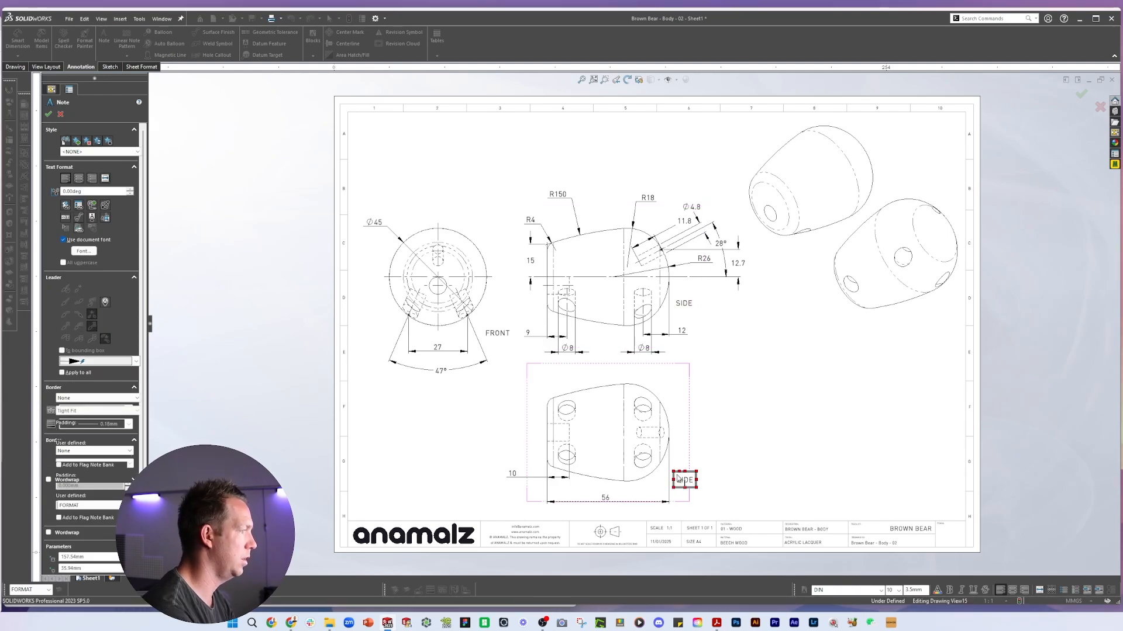
Add view label notes SIDE, BOTTOM and 3D VIEWS next to their respective drawing views
{"action": "left_click", "coordinate": [677, 479]}
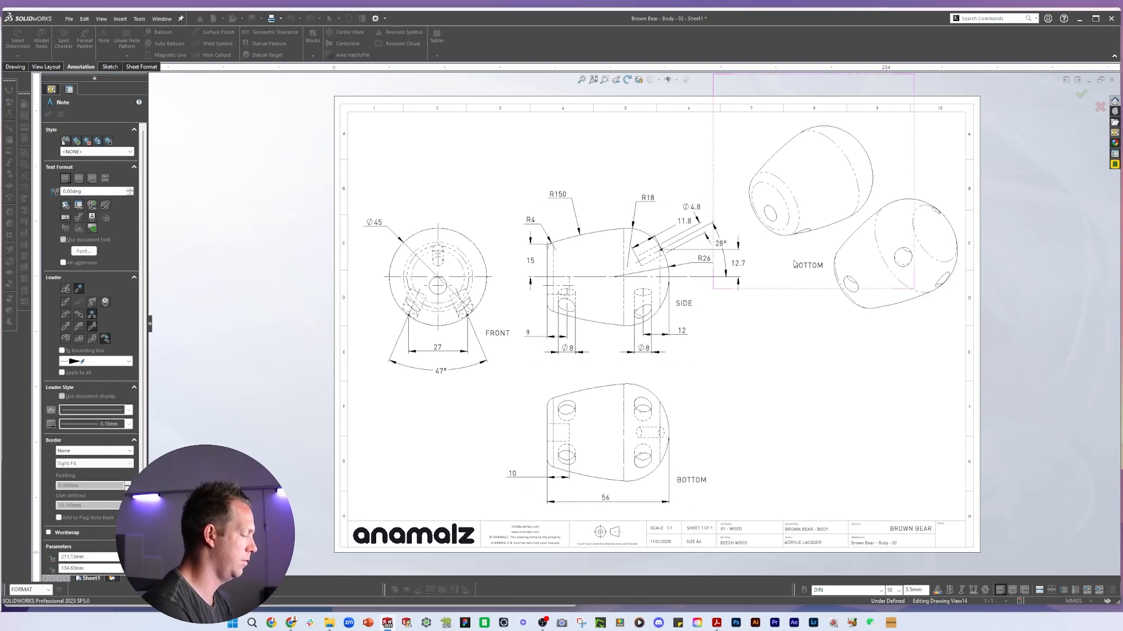
{"action": "left_click", "coordinate": [794, 264]}
{"action": "type", "text": "3D VIEWS"}
{"action": "key", "text": "Escape"}
Reposition the SIDE label below the side view and align the FRONT view and labels on the sheet
{"action": "scroll", "coordinate": [537, 359], "scroll_direction": "down", "scroll_amount": 3}
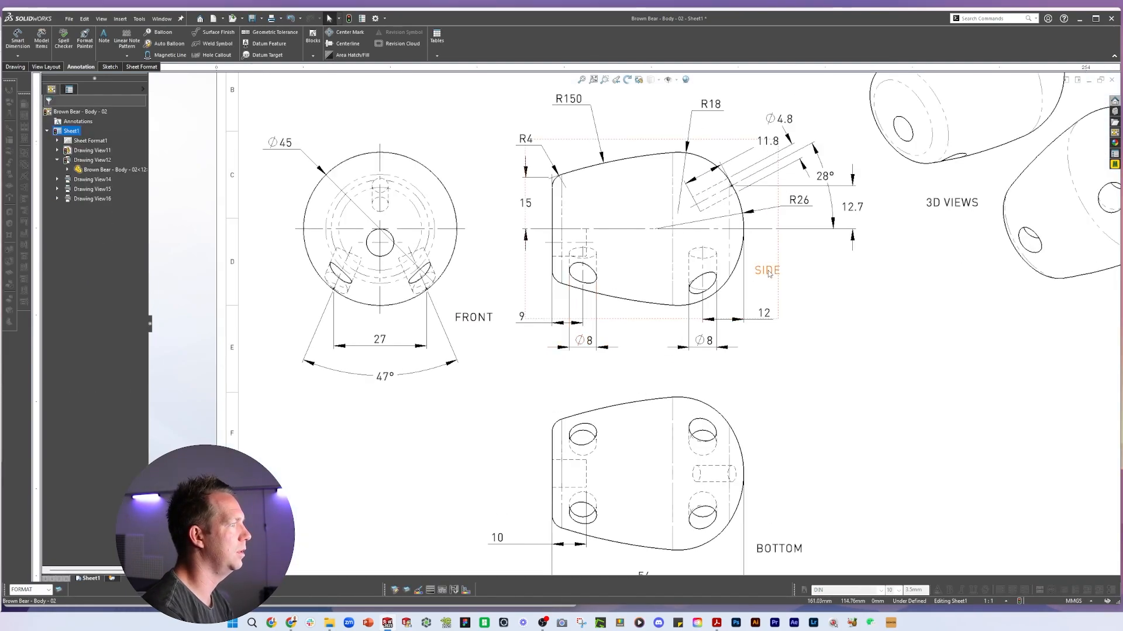
{"action": "mouse_move", "coordinate": [769, 274]}
{"action": "left_mouse_down"}
{"action": "mouse_move", "coordinate": [640, 339]}
{"action": "mouse_move", "coordinate": [641, 355]}
{"action": "left_mouse_up"}
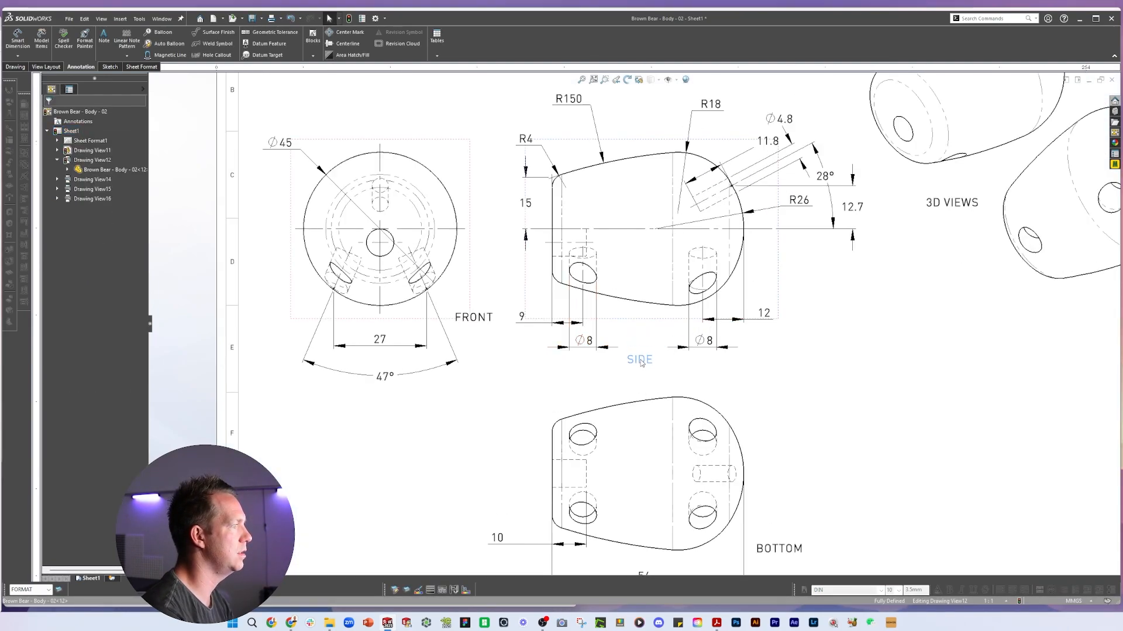
{"action": "key", "text": "f"}
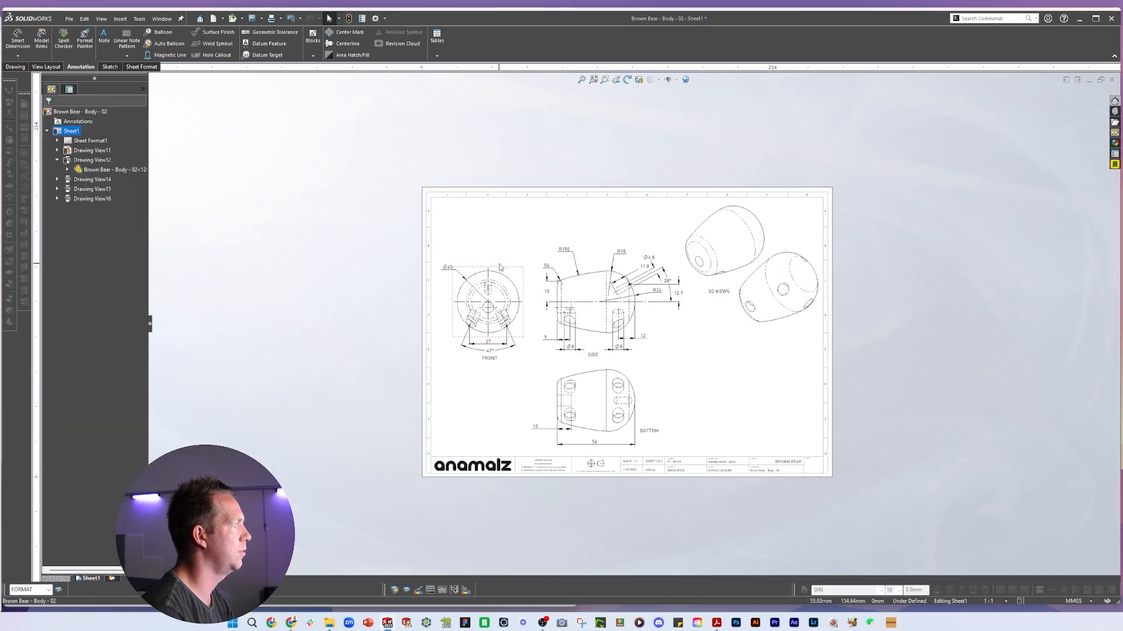
{"action": "left_click_drag", "start_coordinate": [499, 267], "coordinate": [501, 244]}
{"action": "scroll", "coordinate": [566, 337], "scroll_direction": "down", "scroll_amount": 3}
{"action": "left_click_drag", "start_coordinate": [604, 329], "coordinate": [606, 340]}
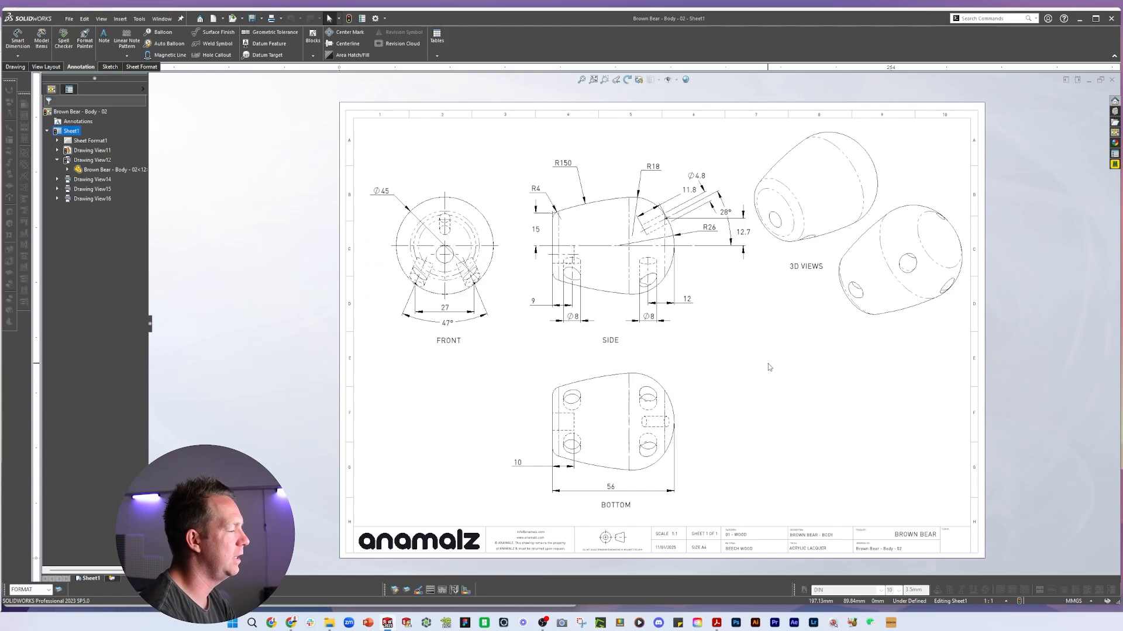
{"action": "key", "text": "f"}
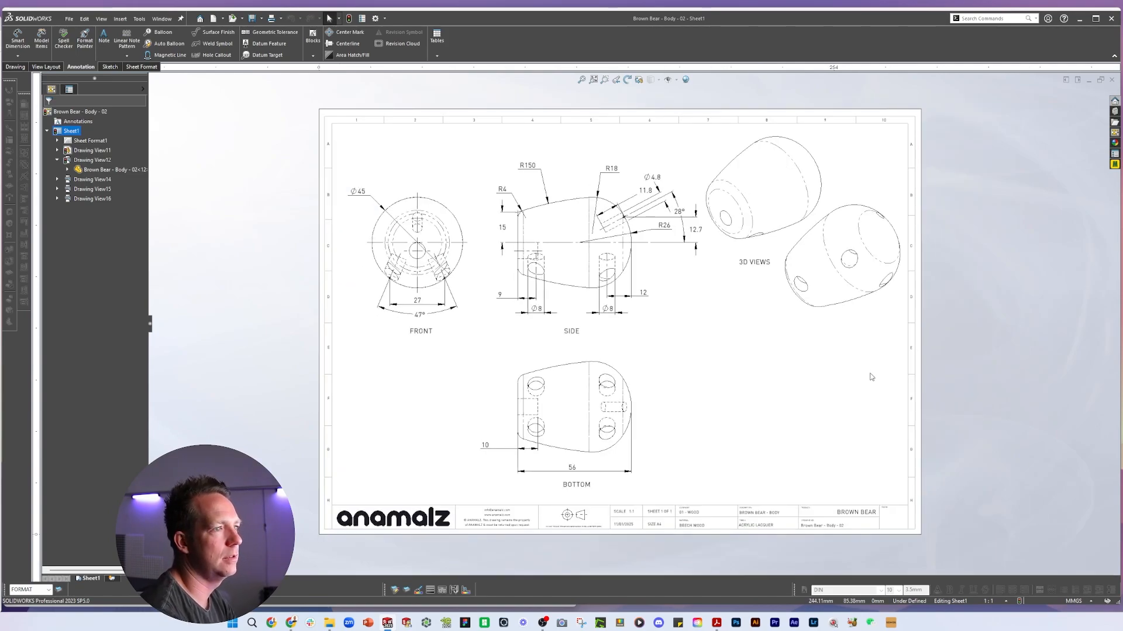
Print the drawing sheet to Adobe PDF, saving it as Brown Bear - Body - 02.pdf
{"action": "left_click", "coordinate": [271, 19]}
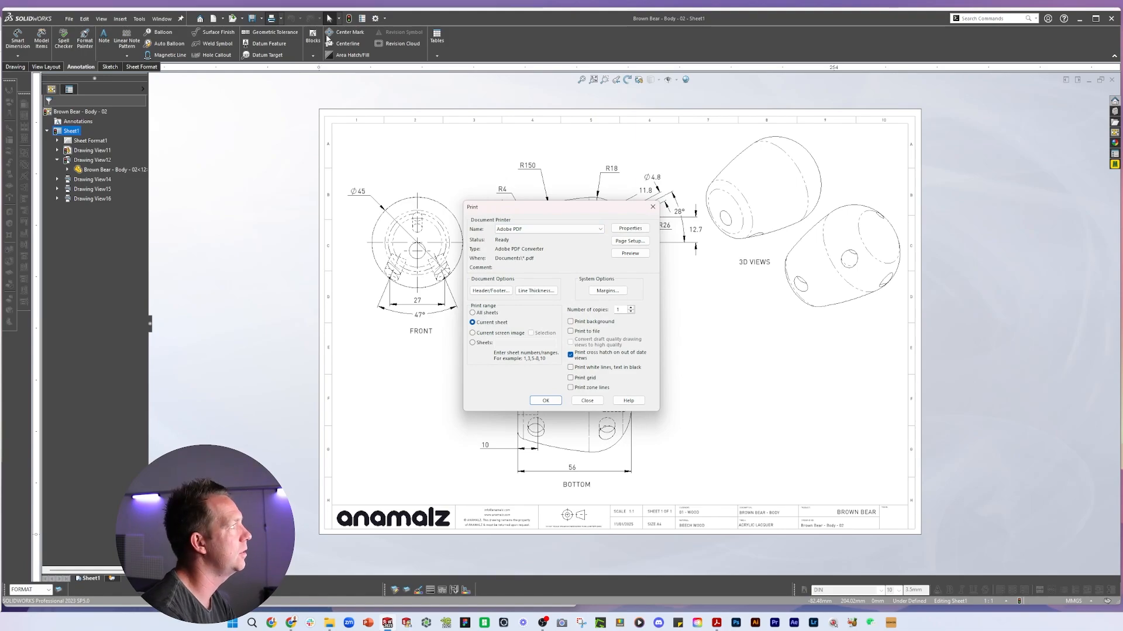
{"action": "key", "text": "Escape"}
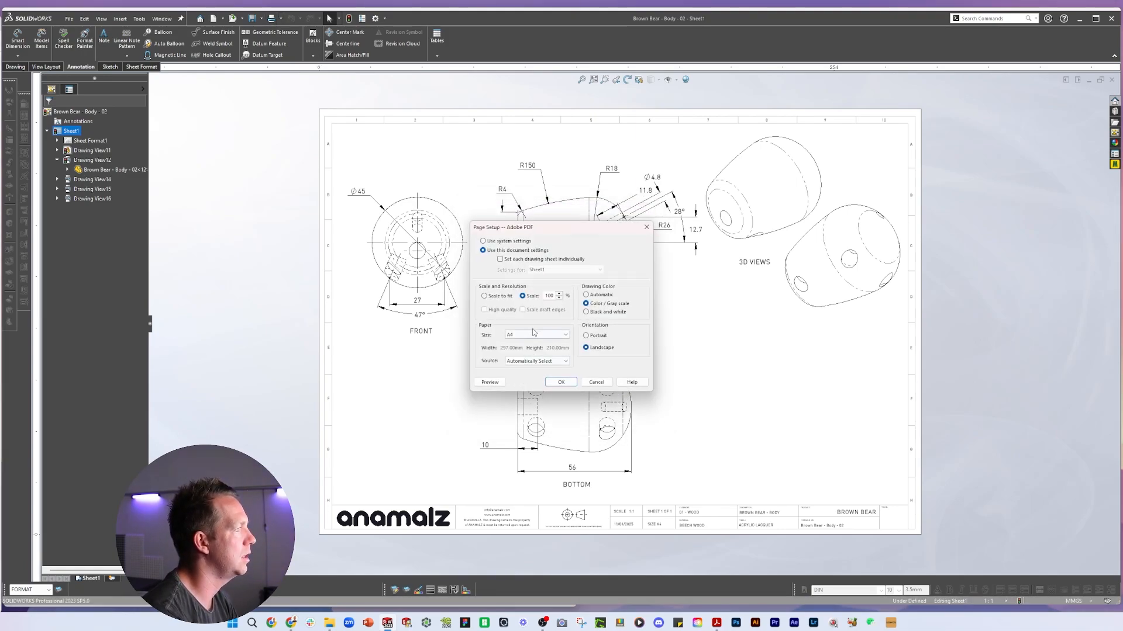
{"action": "left_click", "coordinate": [561, 381]}
{"action": "left_click", "coordinate": [545, 401]}
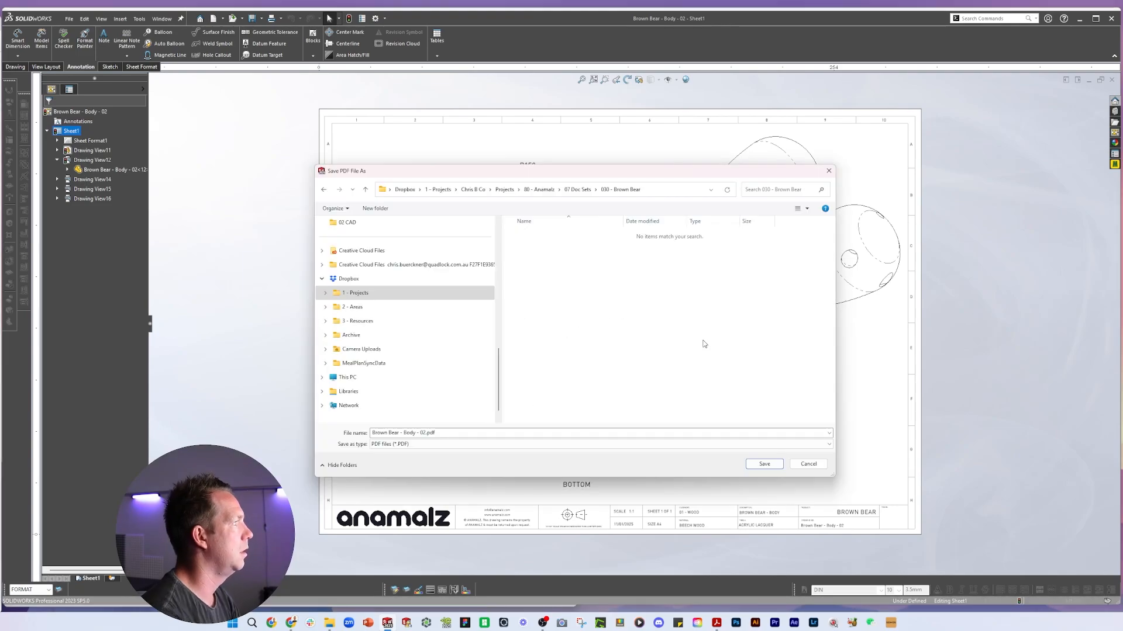
{"action": "left_click", "coordinate": [770, 464]}
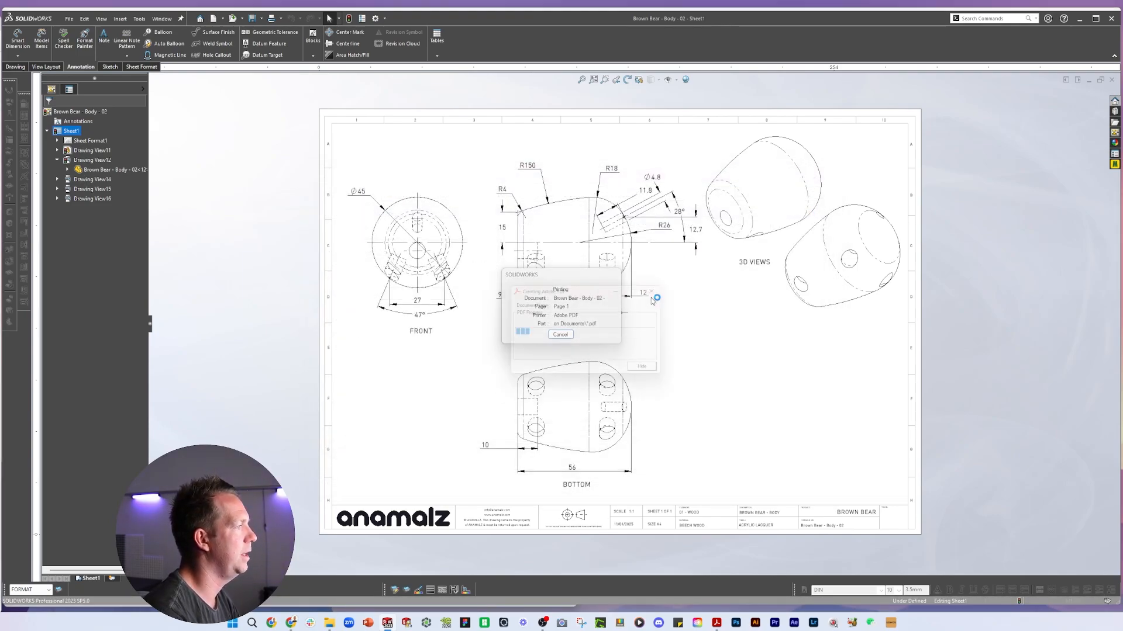